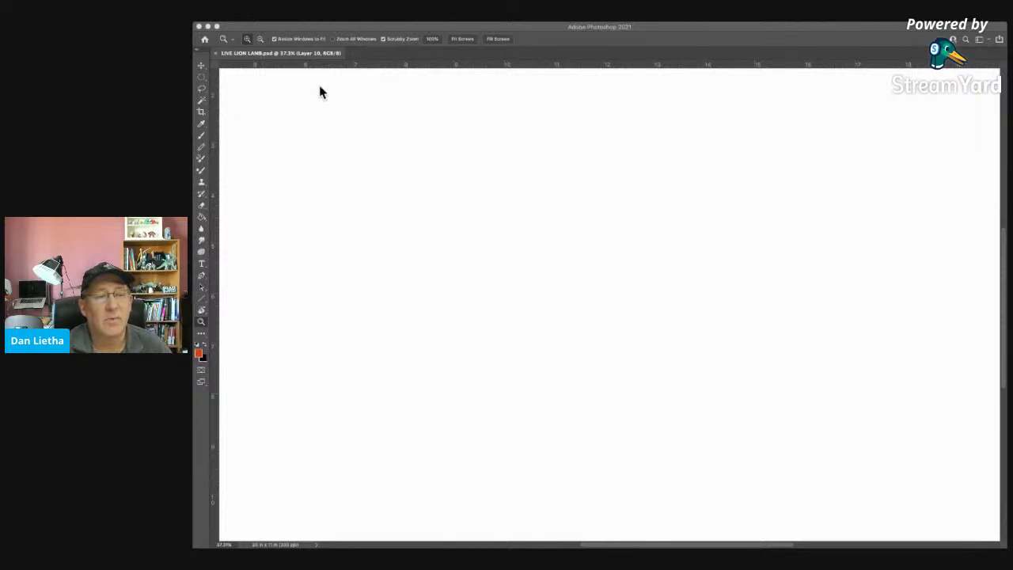
left_click(346, 27)
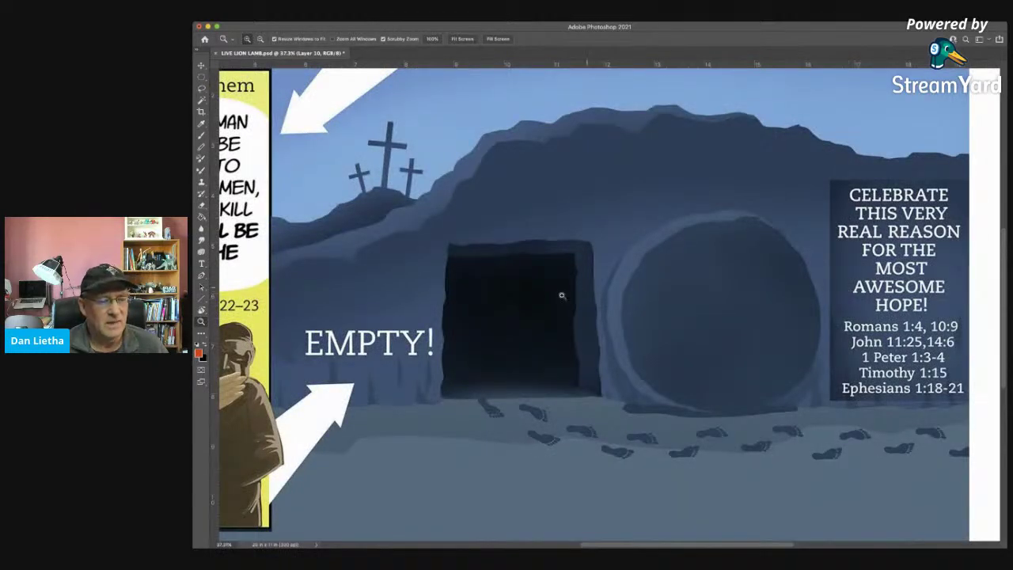
left_click(475, 344, "alt")
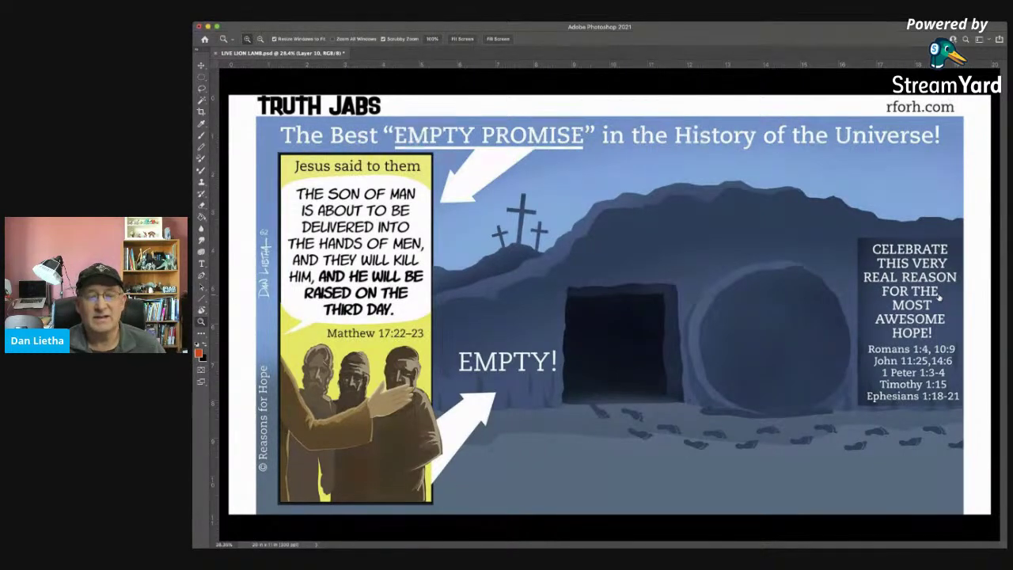
key("super+BackSpace")
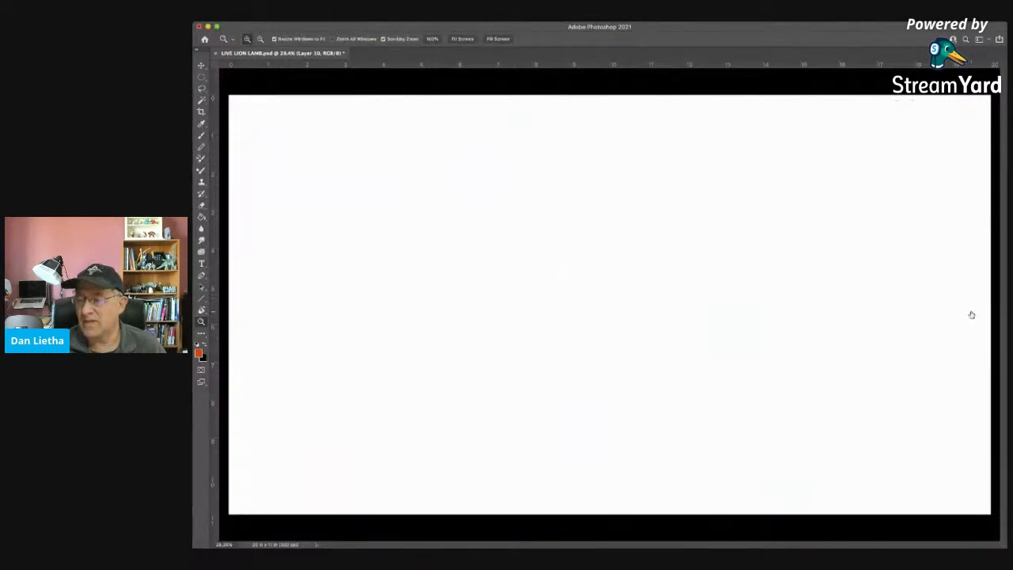
key("alt+bracketleft")
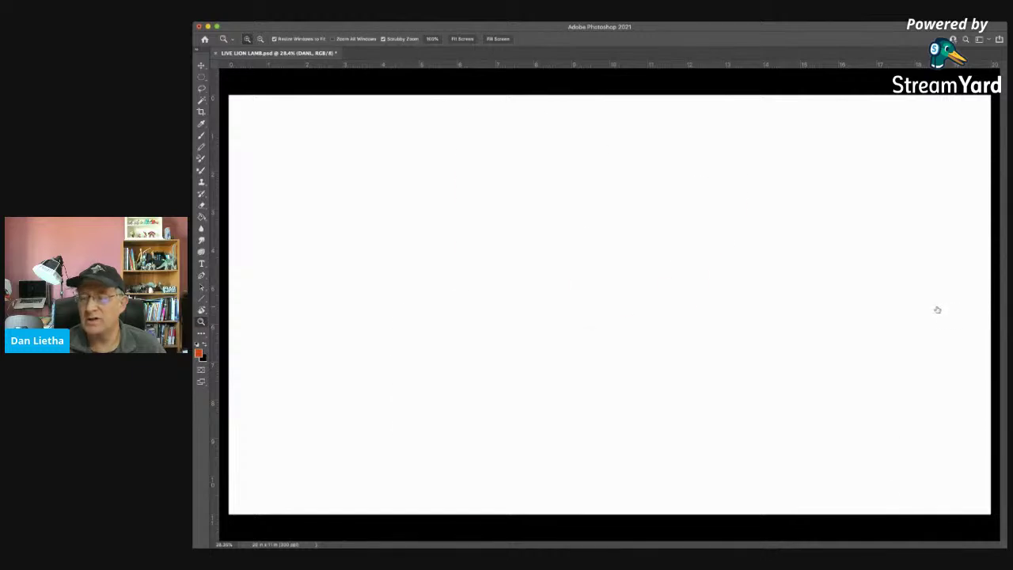
key("super+z")
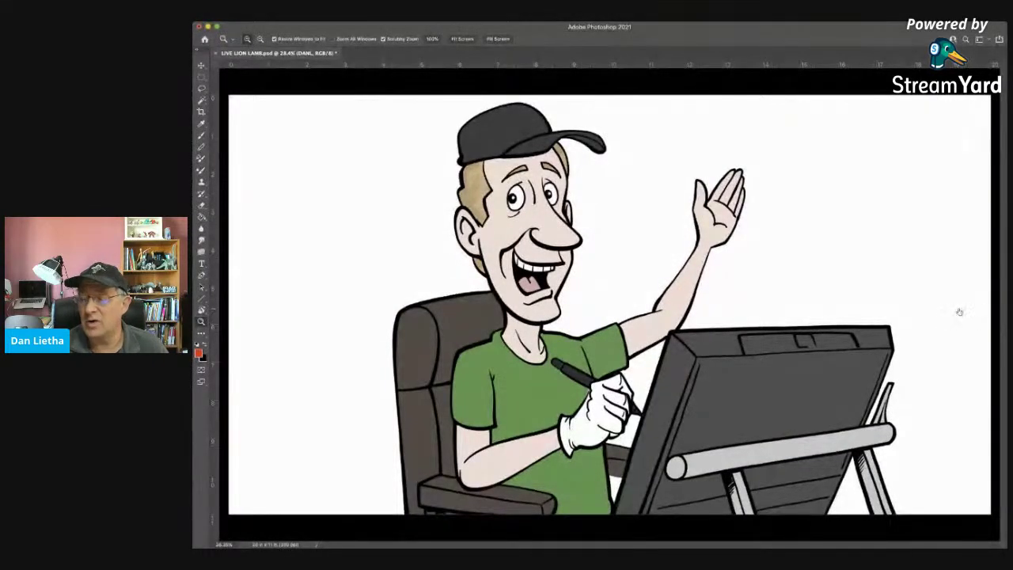
key("ctrl+z")
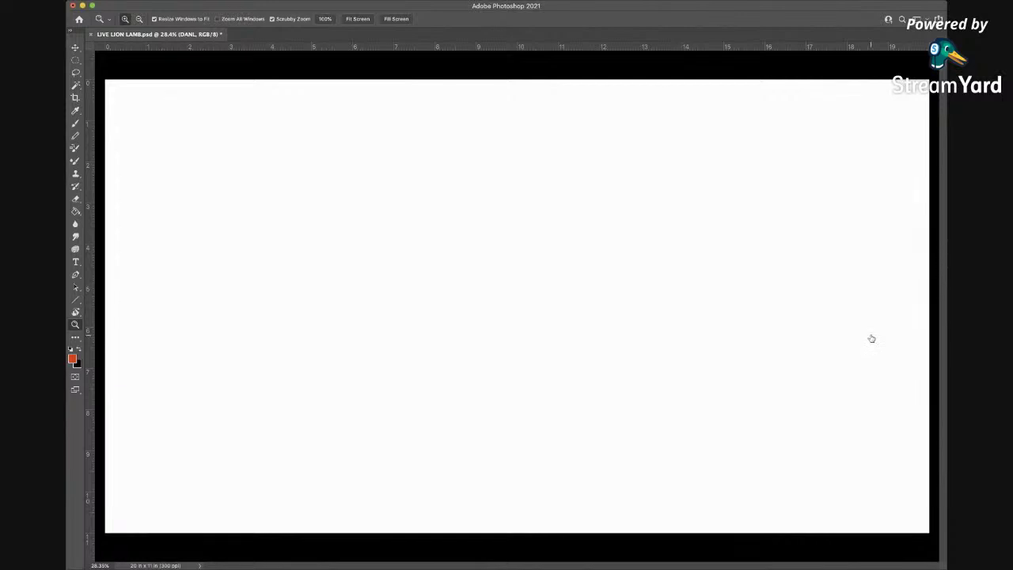
- Reveal the cut-out lion photo, make Layer 10 active, and brush the top edge of the nose
key("ctrl+z")
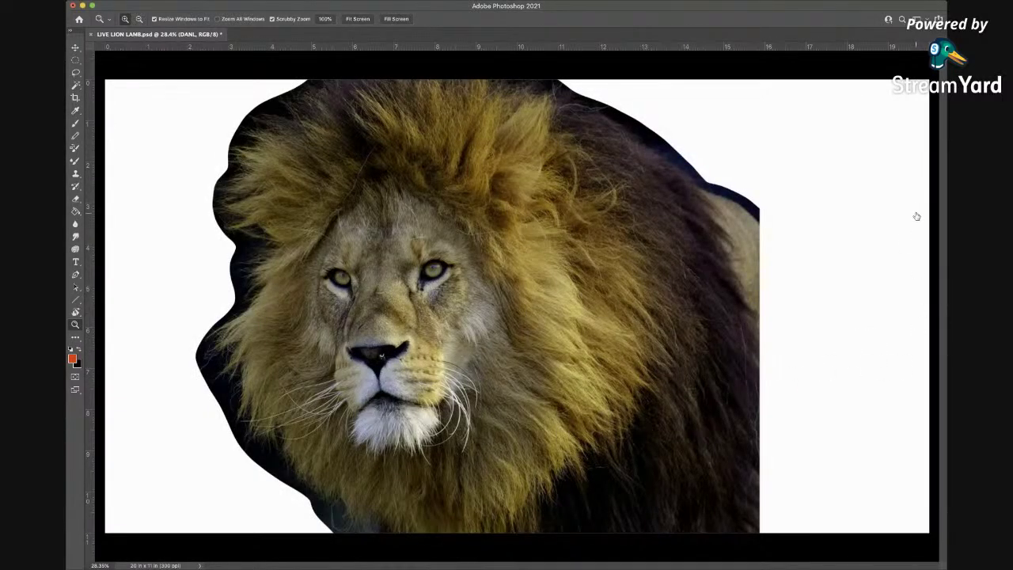
key("ctrl+z")
key("b")
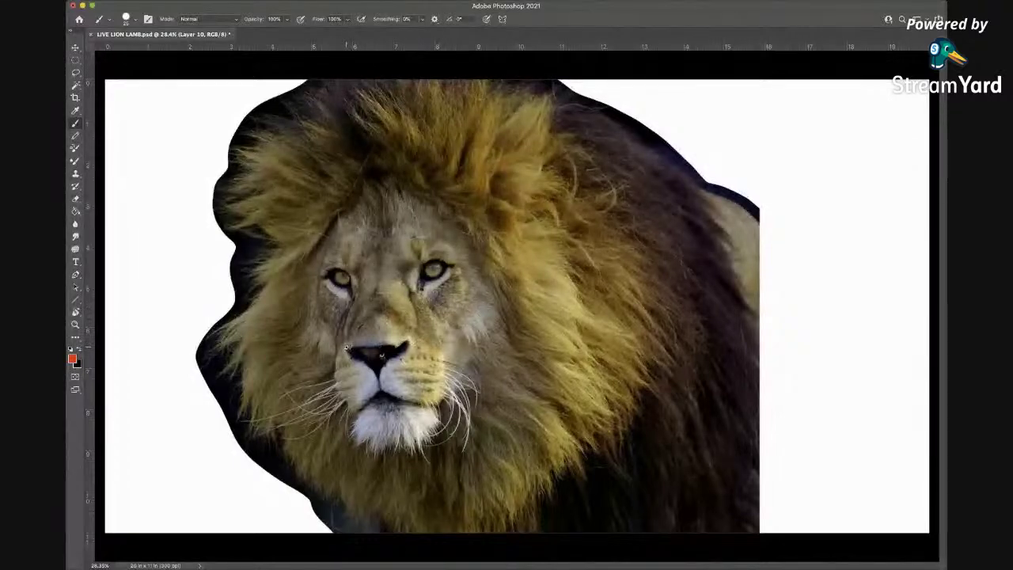
mouse_move(349, 347)
left_mouse_down()
mouse_move(407, 343)
mouse_move(344, 350)
mouse_move(364, 371)
left_mouse_up()
- Close the nose triangle, enlarge the brush, and sketch the muzzle, mouth and chin curves
left_click_drag(406, 345, 378, 372)
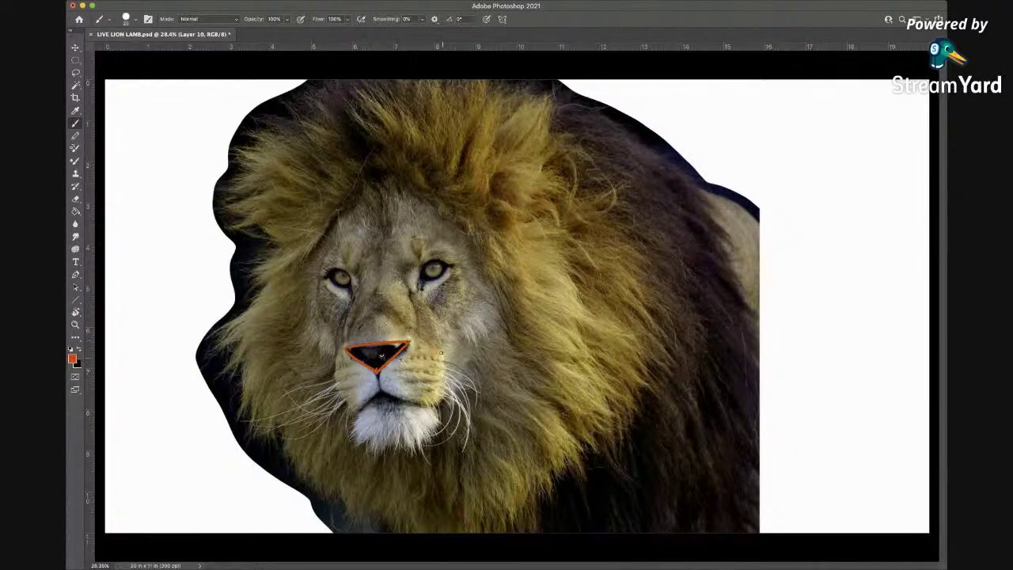
key("bracketright")
key("bracketright")
key("bracketright")
key("bracketright")
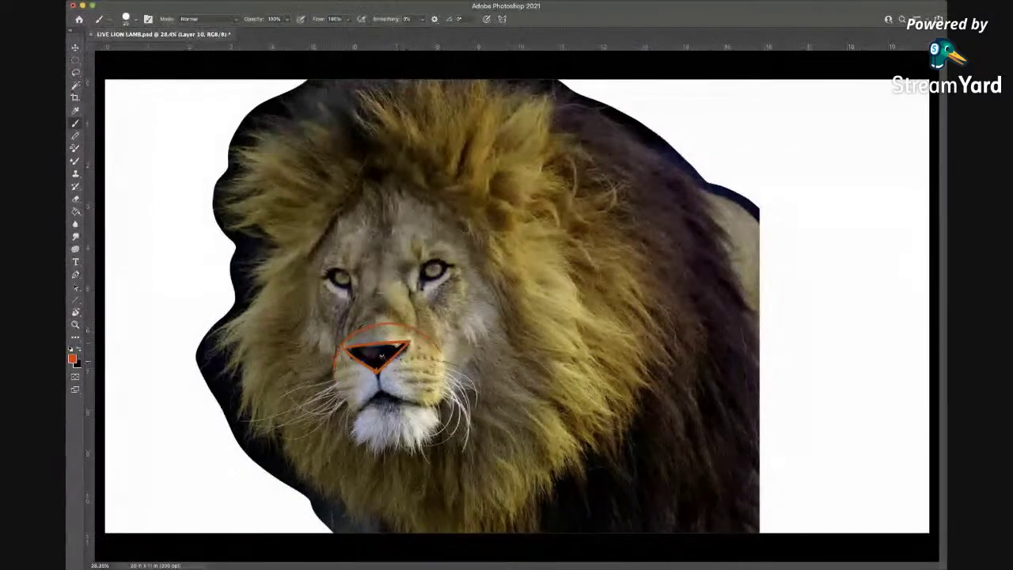
mouse_move(334, 370)
left_mouse_down()
mouse_move(361, 419)
mouse_move(392, 428)
mouse_move(433, 408)
mouse_move(434, 340)
left_mouse_up()
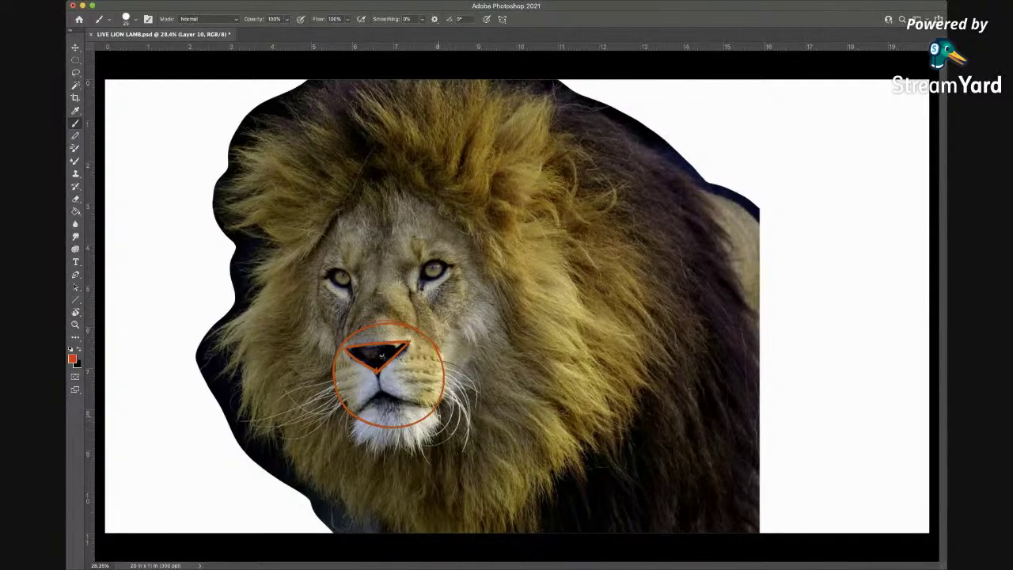
mouse_move(378, 369)
left_mouse_down()
mouse_move(380, 396)
mouse_move(353, 415)
mouse_move(412, 399)
mouse_move(437, 407)
left_mouse_up()
mouse_move(352, 424)
left_mouse_down()
mouse_move(396, 451)
mouse_move(438, 407)
left_mouse_up()
- Sketch the eye line, eye arcs, eye-to-muzzle lines and the cheek outline of the face
left_click_drag(365, 272, 342, 347)
mouse_move(401, 269)
left_mouse_down()
mouse_move(418, 327)
mouse_move(401, 265)
left_mouse_up()
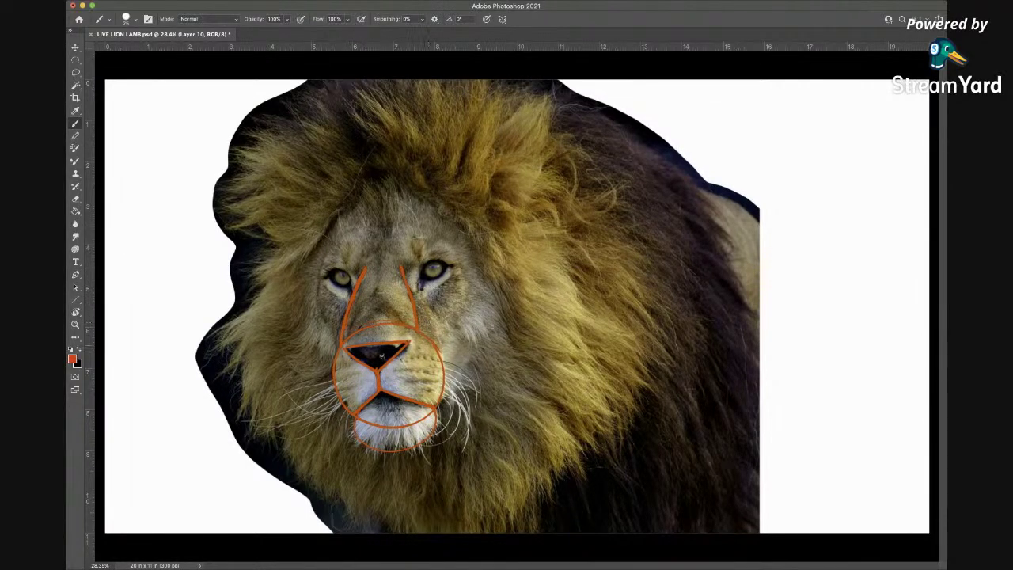
left_click_drag(314, 270, 457, 257)
mouse_move(352, 299)
left_mouse_down()
mouse_move(332, 273)
mouse_move(323, 281)
left_mouse_up()
mouse_move(414, 291)
left_mouse_down()
mouse_move(422, 267)
mouse_move(451, 268)
mouse_move(417, 286)
left_mouse_up()
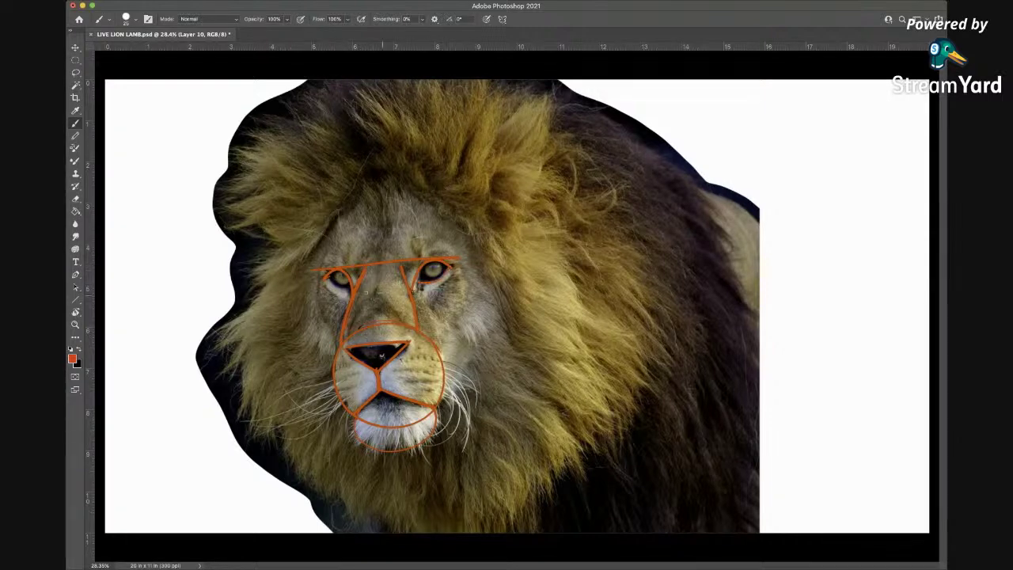
mouse_move(324, 275)
left_mouse_down()
mouse_move(342, 289)
mouse_move(358, 287)
left_mouse_up()
mouse_move(498, 286)
left_mouse_down()
mouse_move(506, 312)
mouse_move(467, 225)
mouse_move(412, 182)
mouse_move(352, 201)
mouse_move(305, 273)
mouse_move(297, 326)
mouse_move(333, 362)
left_mouse_up()
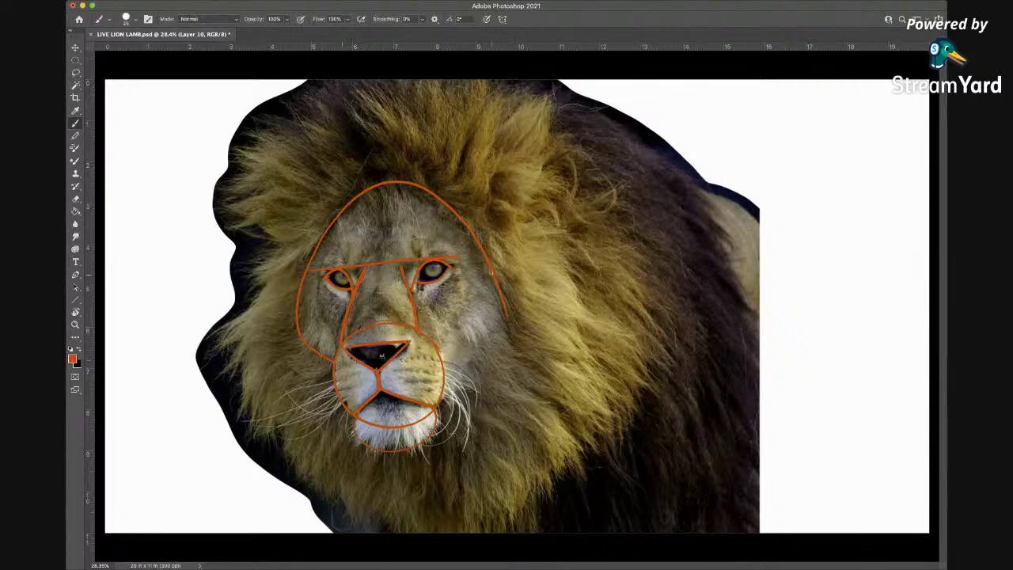
left_click_drag(504, 312, 464, 363)
- Outline the lion's mane over the head, down both sides and along the bottom
mouse_move(276, 235)
left_mouse_down()
mouse_move(223, 352)
mouse_move(326, 505)
mouse_move(468, 524)
mouse_move(600, 438)
mouse_move(658, 285)
left_mouse_up()
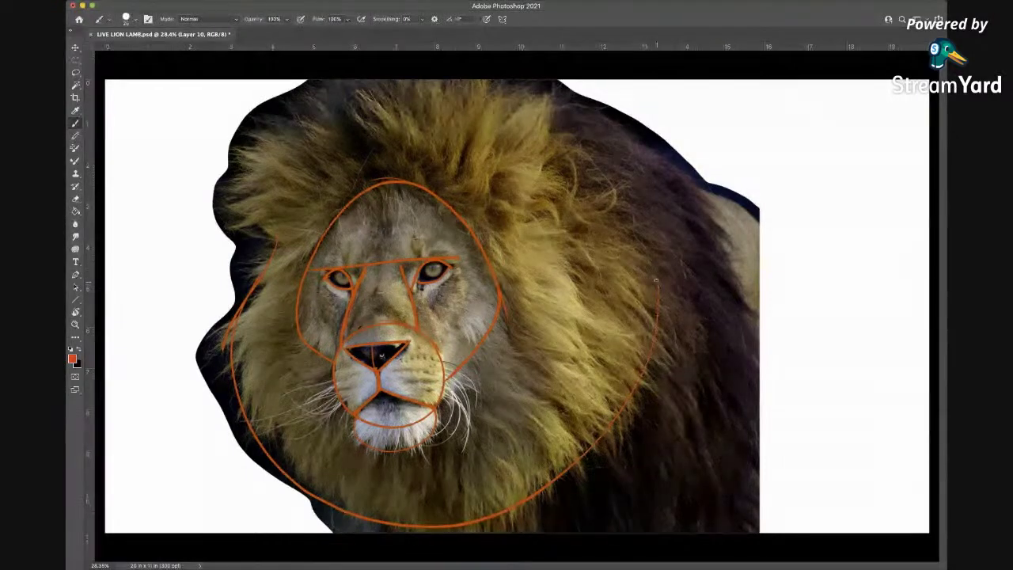
mouse_move(268, 238)
left_mouse_down()
mouse_move(297, 113)
mouse_move(463, 77)
mouse_move(556, 113)
mouse_move(620, 182)
mouse_move(662, 269)
mouse_move(656, 353)
left_mouse_up()
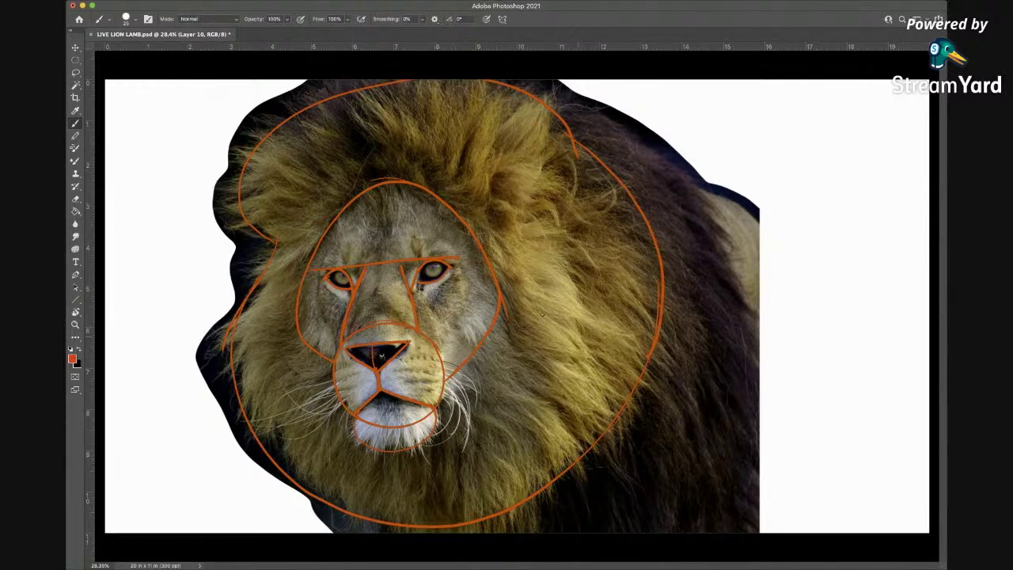
mouse_move(279, 244)
left_mouse_down()
mouse_move(261, 237)
mouse_move(266, 131)
left_mouse_up()
mouse_move(270, 241)
left_mouse_down()
mouse_move(227, 393)
mouse_move(345, 487)
mouse_move(343, 507)
mouse_move(330, 505)
mouse_move(477, 499)
left_mouse_up()
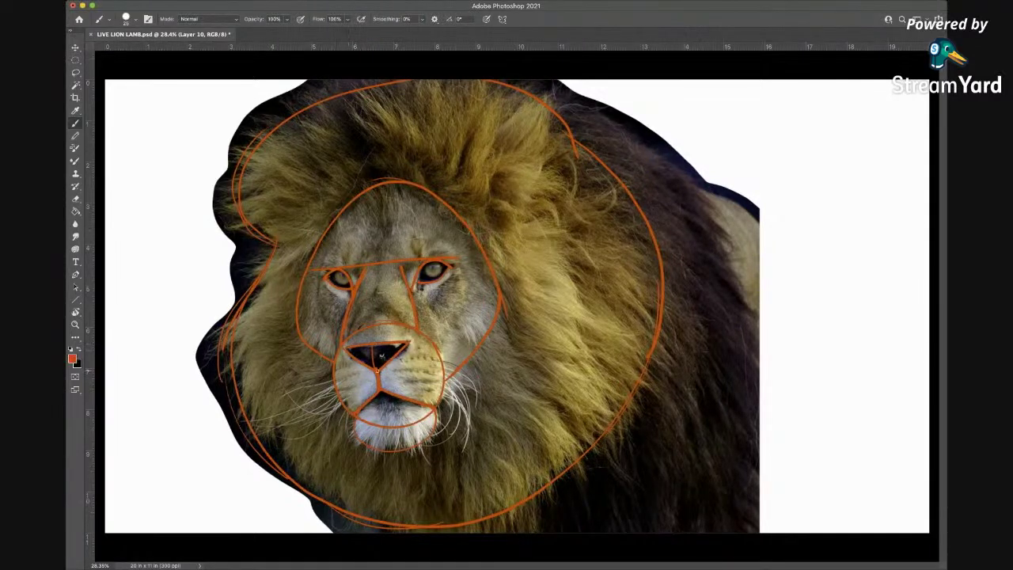
mouse_move(554, 104)
left_mouse_down()
mouse_move(654, 140)
mouse_move(718, 239)
mouse_move(711, 219)
mouse_move(717, 360)
left_mouse_up()
mouse_move(714, 284)
left_mouse_down()
mouse_move(749, 394)
mouse_move(723, 490)
left_mouse_up()
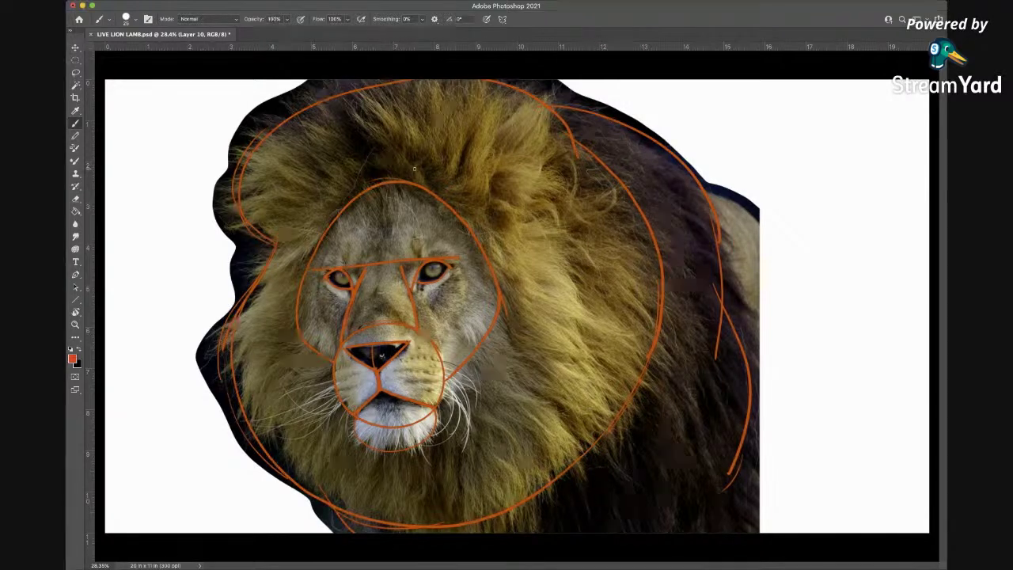
mouse_move(682, 179)
left_mouse_down()
mouse_move(762, 224)
mouse_move(777, 247)
left_mouse_up()
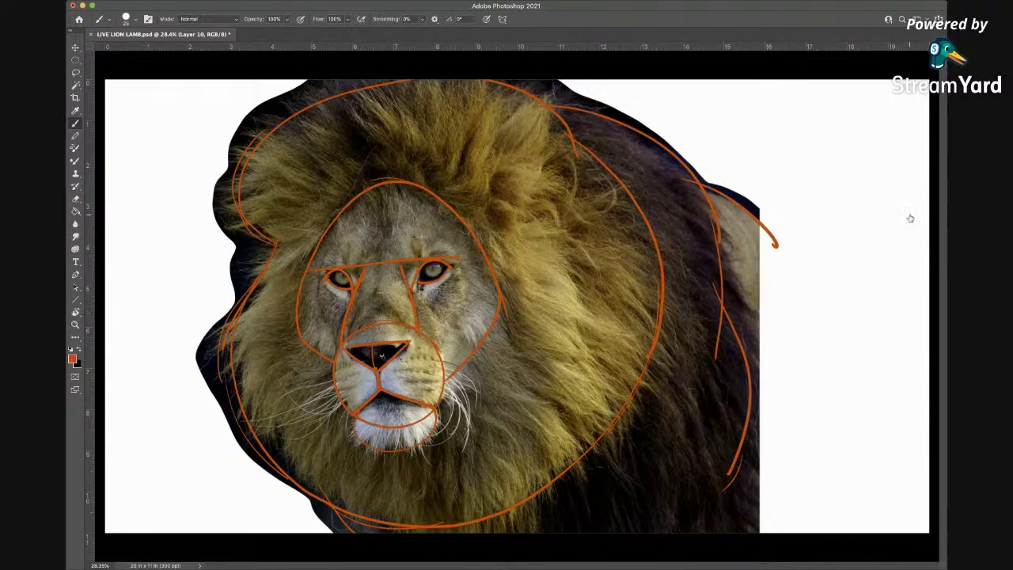
key("v")
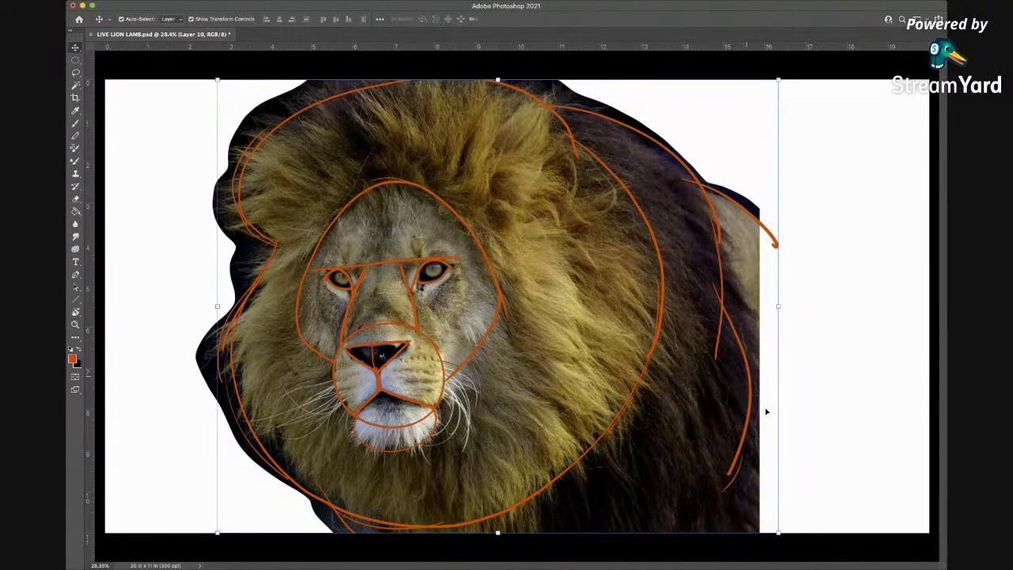
- Shrink the orange sketch and move it to the upper left
left_click_drag(778, 532, 515, 316)
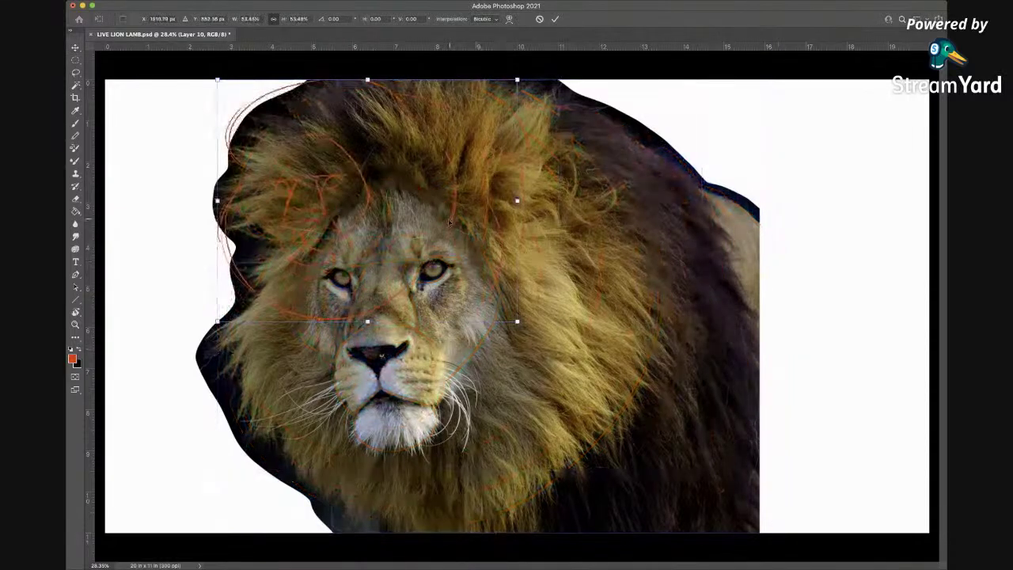
mouse_move(445, 219)
left_mouse_down()
mouse_move(365, 238)
mouse_move(340, 225)
left_mouse_up()
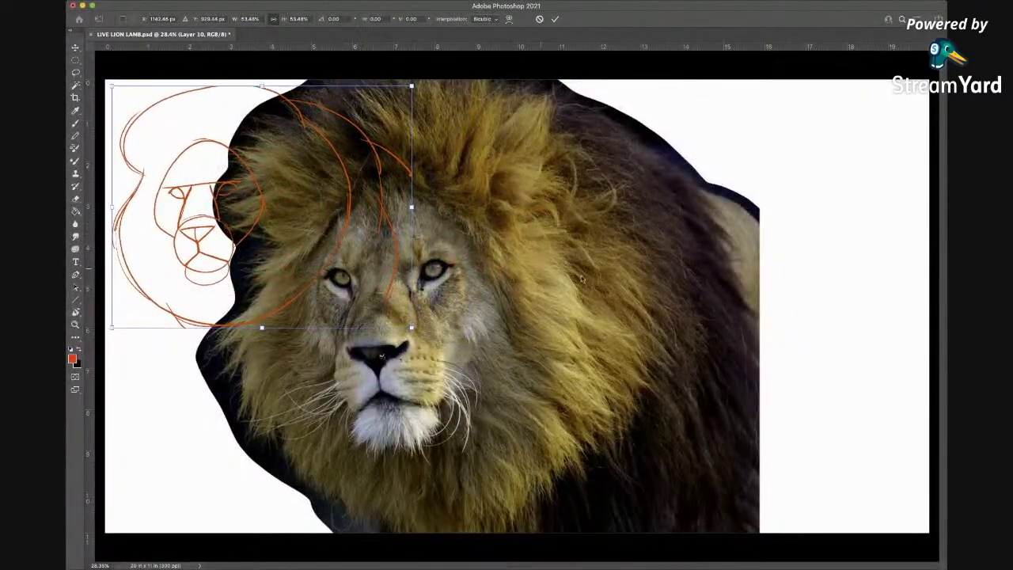
key("Return")
- Shrink the lion photo and move it to the lower left
left_click(602, 325)
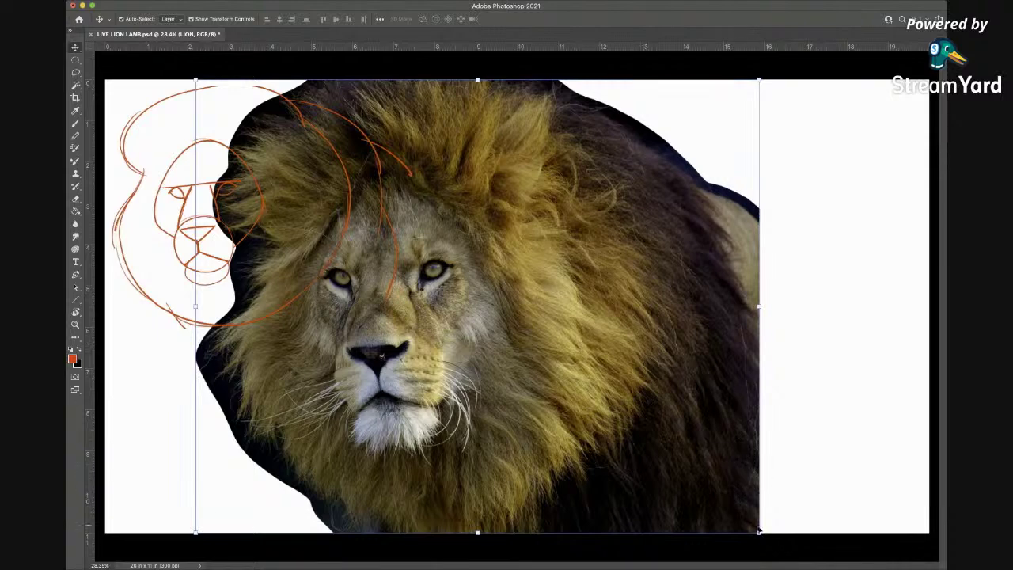
left_click_drag(759, 531, 509, 332)
left_click_drag(465, 247, 361, 459)
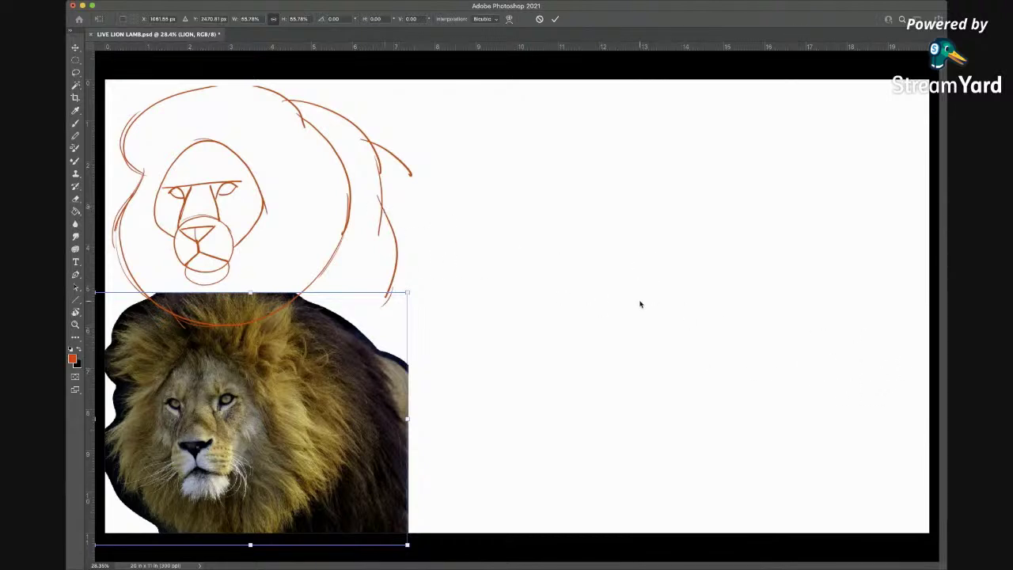
key("Return")
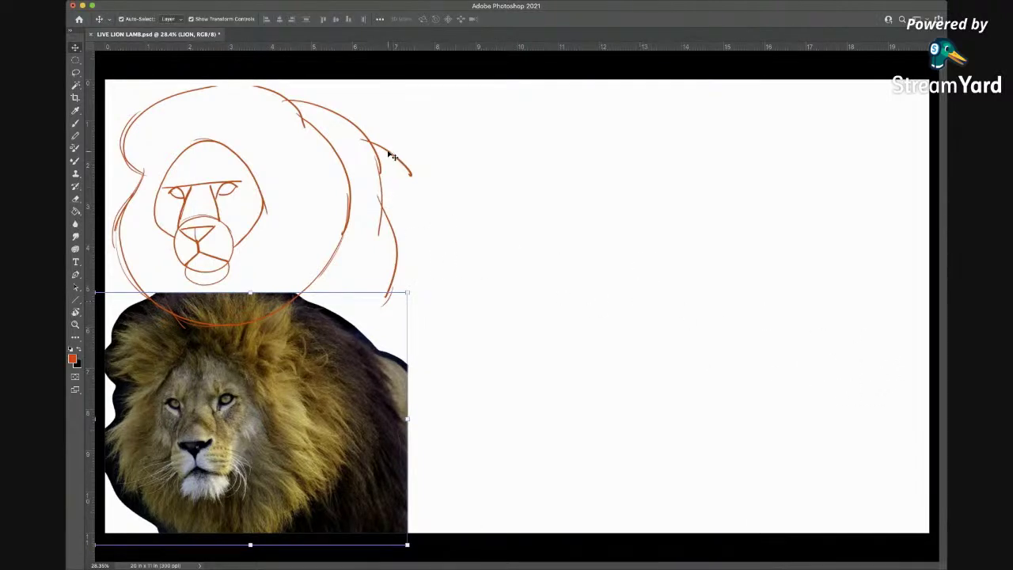
- Nudge the sketch upward, shrink the lion photo a bit more, and reselect the sketch layer
left_click_drag(393, 156, 394, 150)
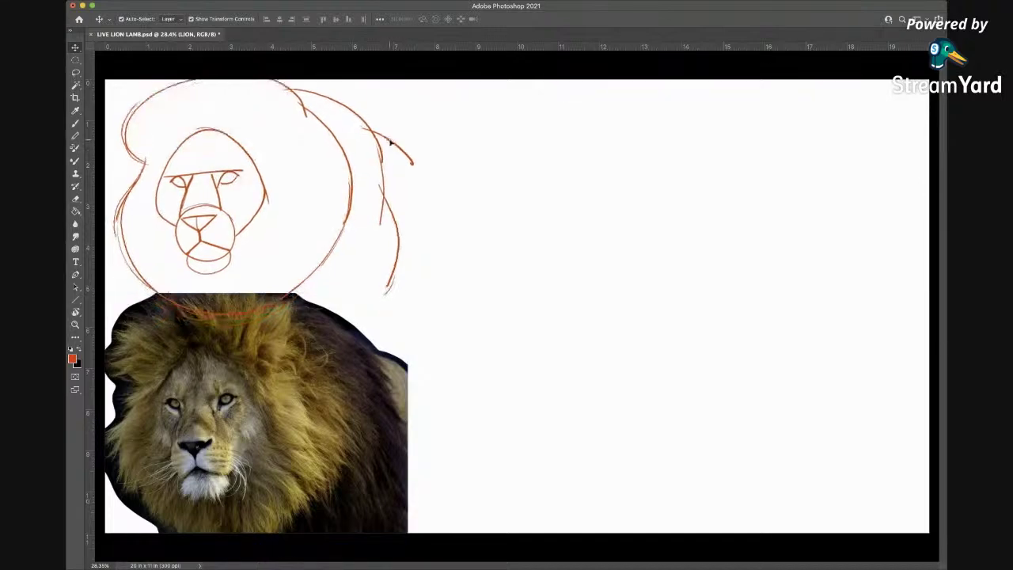
left_click(358, 398)
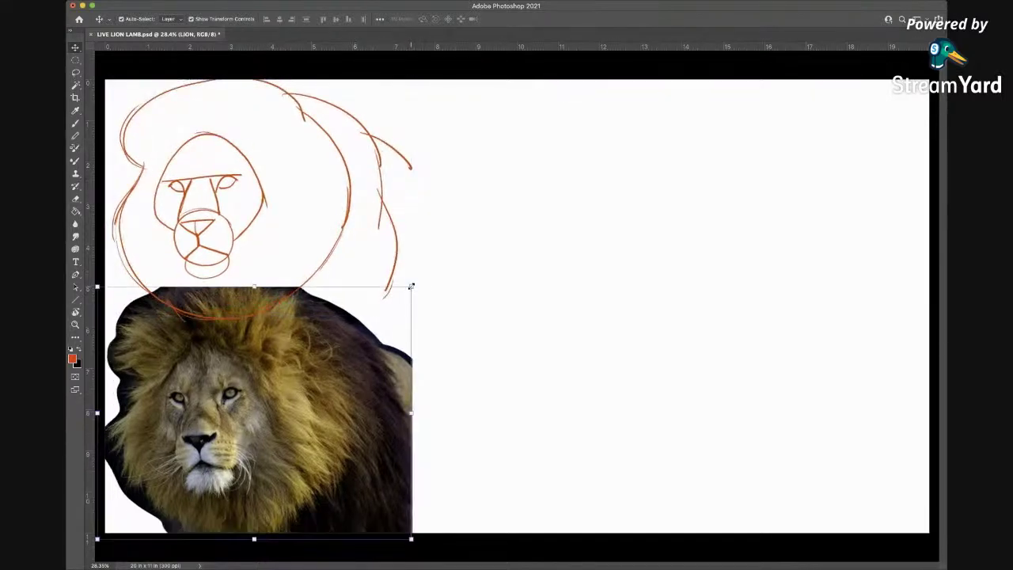
key("ctrl+t")
left_click_drag(411, 291, 373, 318)
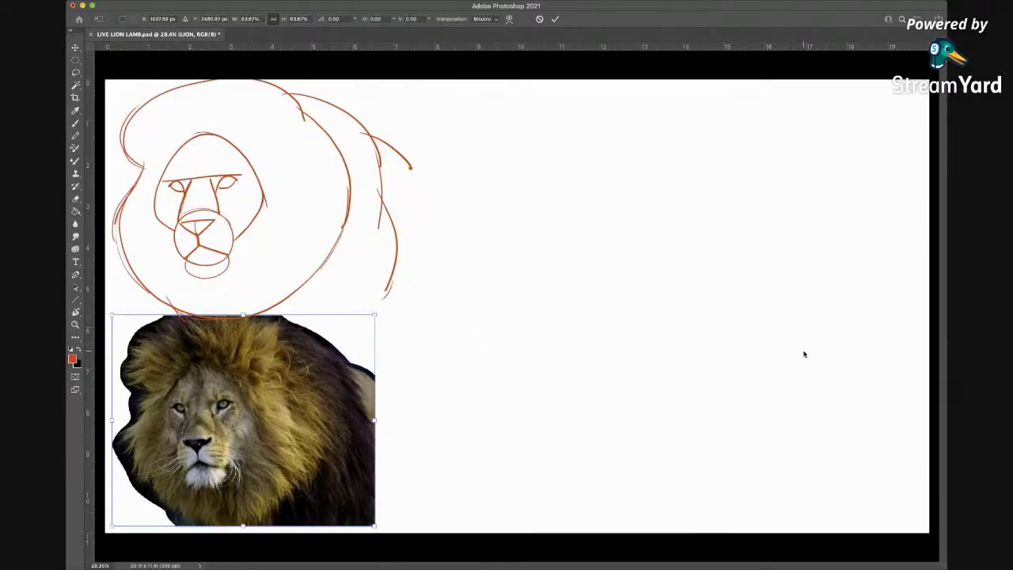
key("Return")
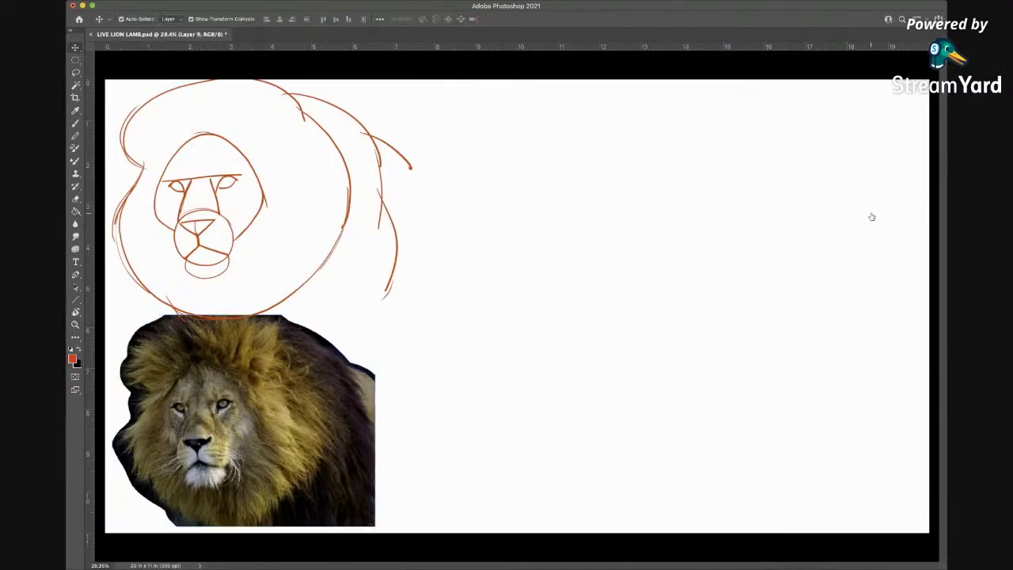
key("alt+]")
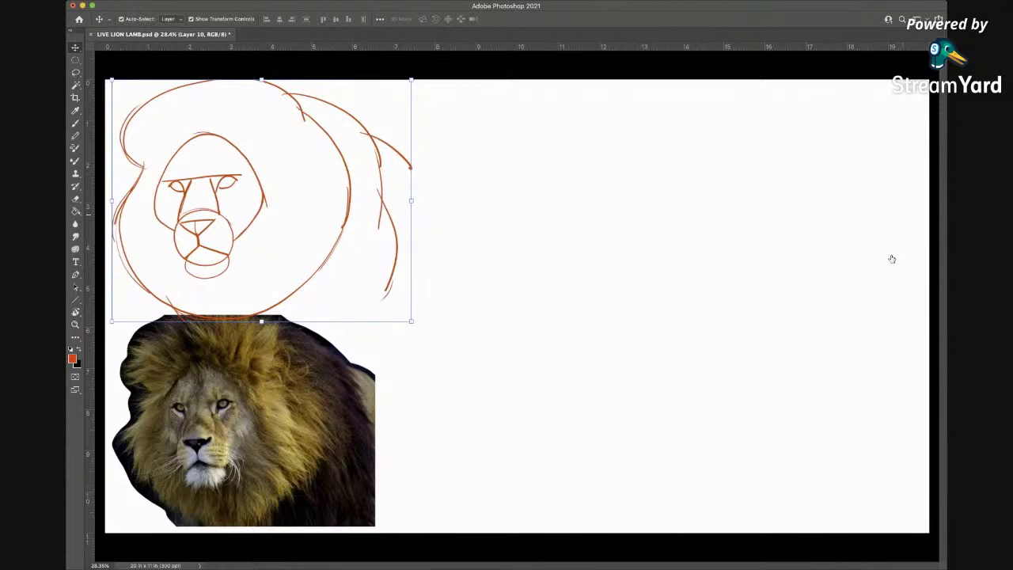
- Switch to Layer 9, sample a colour, and brush the top arch of a new head on the right
key("alt+[")
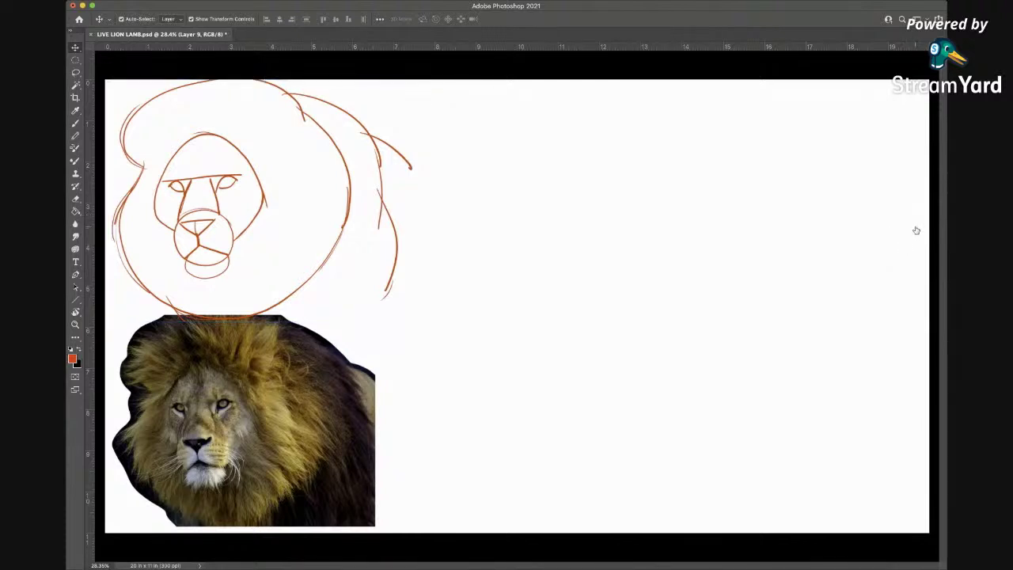
left_click(75, 110)
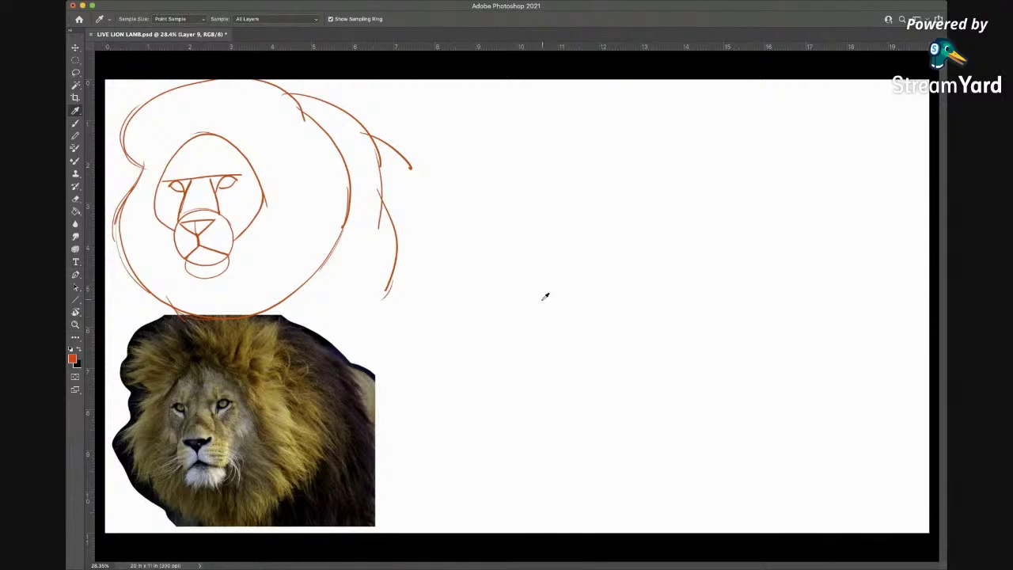
left_click(75, 123)
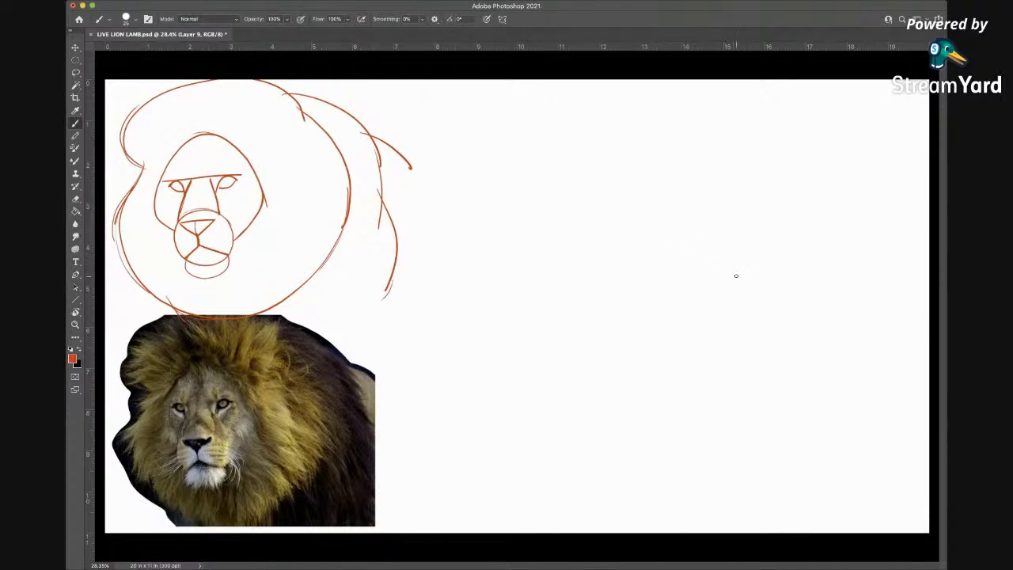
mouse_move(735, 267)
left_mouse_down()
mouse_move(697, 194)
mouse_move(648, 168)
mouse_move(615, 168)
mouse_move(571, 192)
mouse_move(521, 283)
left_mouse_up()
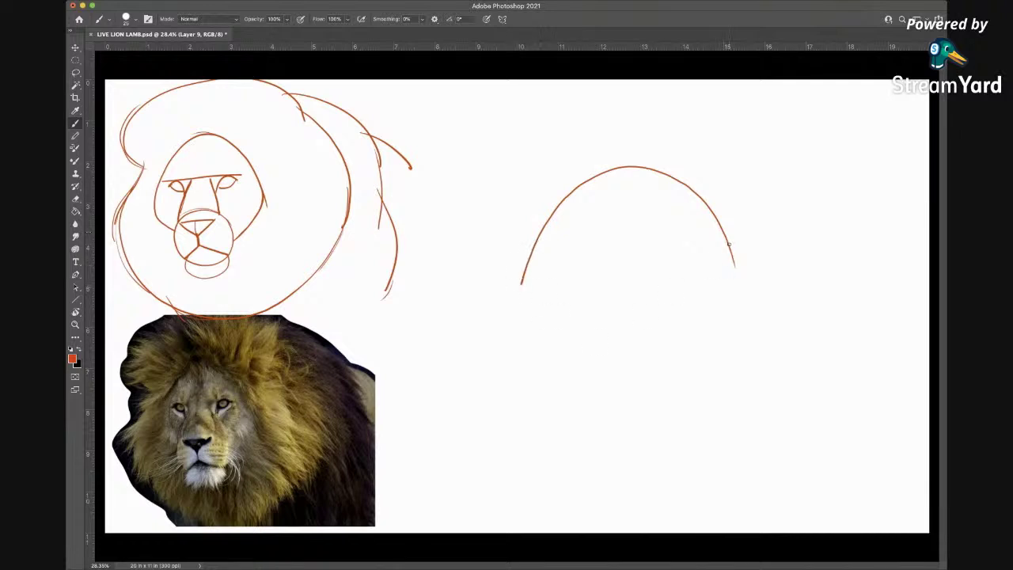
- Complete the rounded head outline by extending, closing and retracing the arch
left_click_drag(729, 244, 740, 282)
left_click_drag(531, 265, 523, 281)
mouse_move(523, 285)
left_mouse_down()
mouse_move(554, 336)
mouse_move(593, 364)
mouse_move(639, 377)
mouse_move(689, 366)
mouse_move(728, 325)
mouse_move(743, 286)
mouse_move(702, 345)
left_mouse_up()
mouse_move(741, 292)
left_mouse_down()
mouse_move(688, 352)
mouse_move(636, 377)
mouse_move(566, 347)
mouse_move(518, 285)
left_mouse_up()
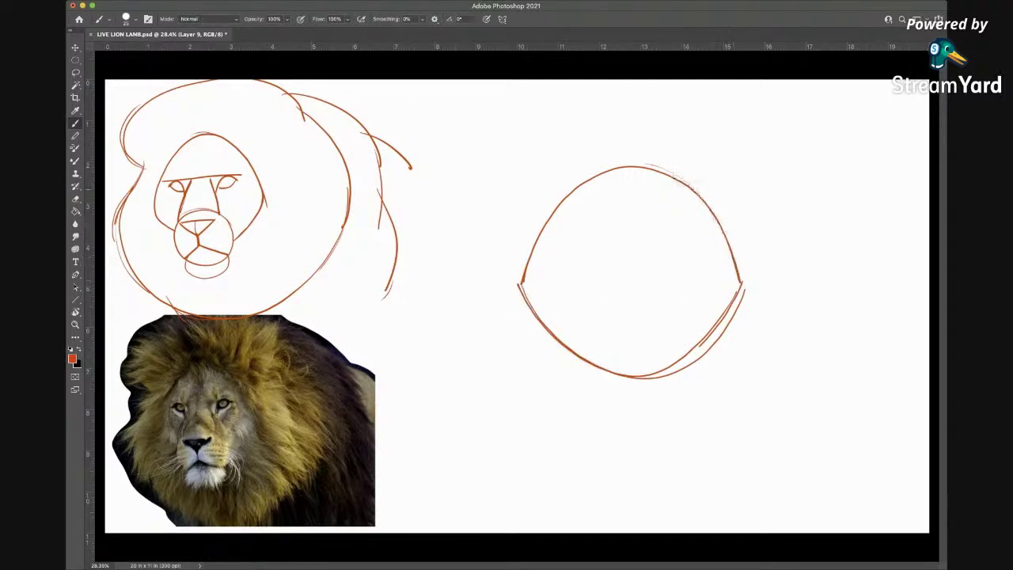
left_click_drag(697, 190, 645, 166)
- Draw a vertical centre line down the head with a small muzzle circle at its base
left_click_drag(629, 156, 620, 378)
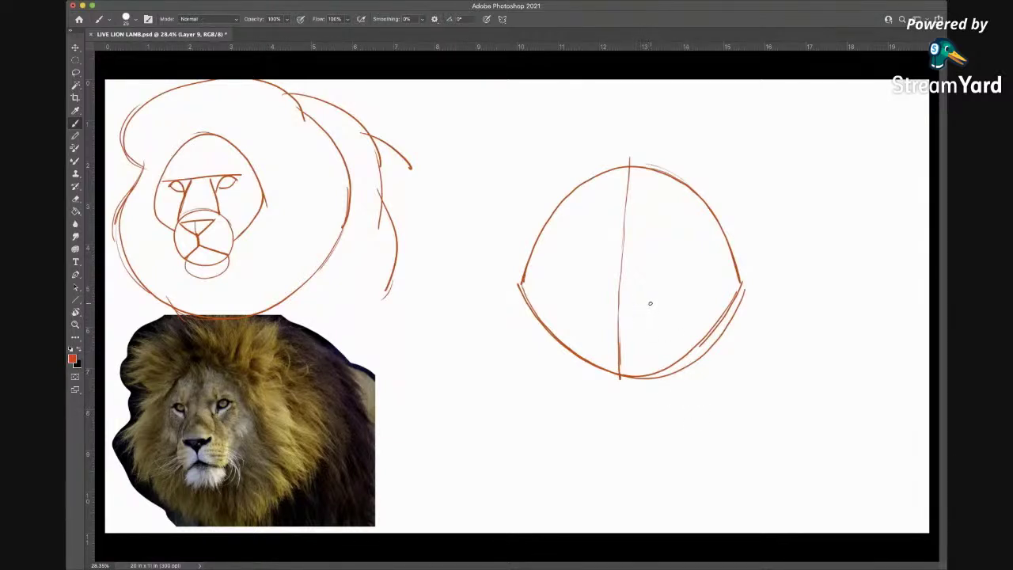
mouse_move(650, 302)
left_mouse_down()
mouse_move(611, 296)
mouse_move(584, 315)
mouse_move(573, 346)
mouse_move(593, 382)
mouse_move(646, 388)
left_mouse_up()
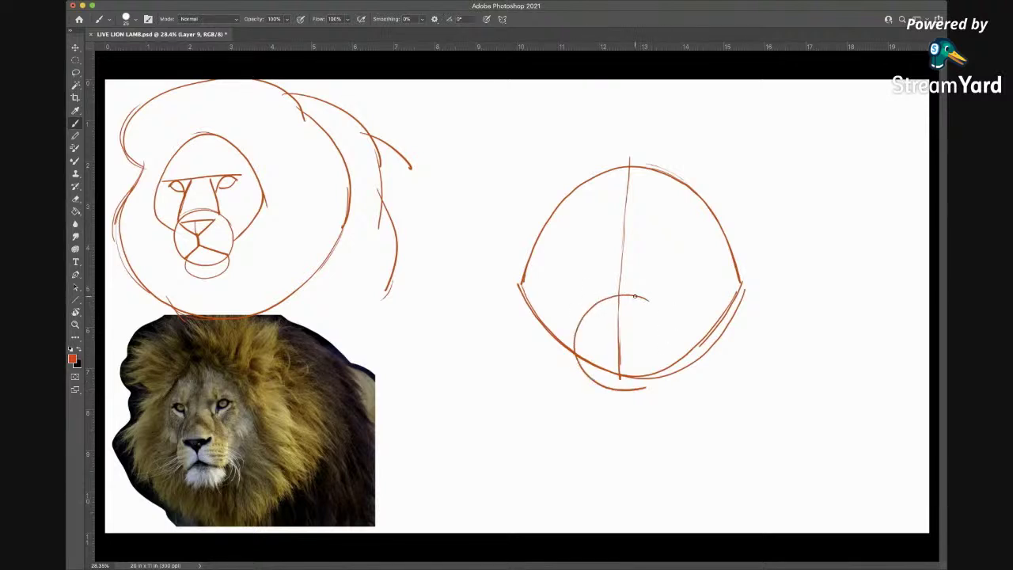
mouse_move(634, 296)
left_mouse_down()
mouse_move(658, 308)
mouse_move(668, 345)
mouse_move(664, 370)
mouse_move(639, 392)
mouse_move(598, 391)
mouse_move(581, 369)
mouse_move(576, 346)
mouse_move(606, 297)
left_mouse_up()
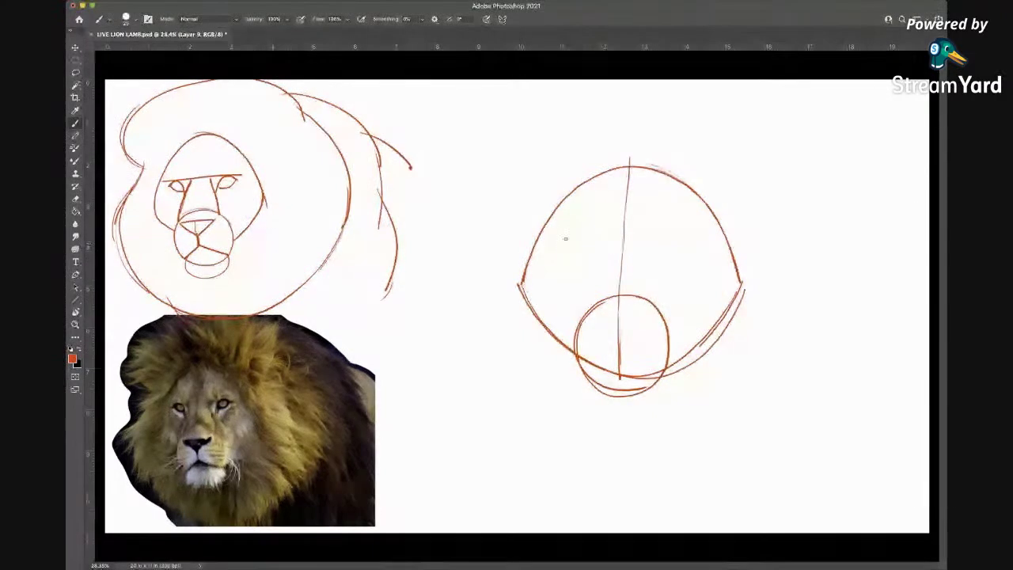
- Add a horizontal eye line, a Y-shaped nose inside the muzzle circle, and a chin ellipse
mouse_move(558, 242)
left_mouse_down()
mouse_move(706, 242)
mouse_move(547, 243)
left_mouse_up()
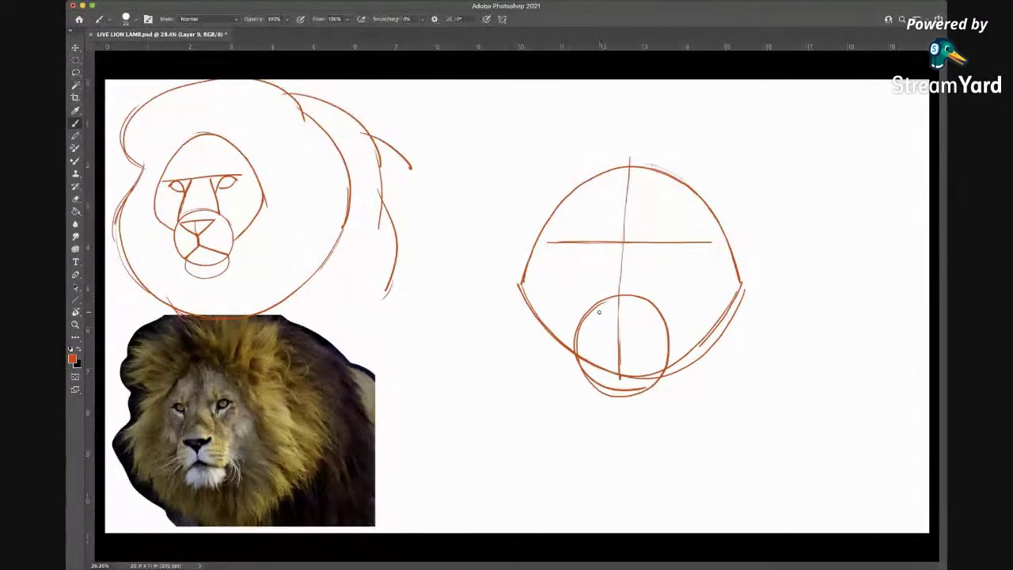
left_click_drag(591, 311, 658, 309)
left_click_drag(588, 312, 619, 341)
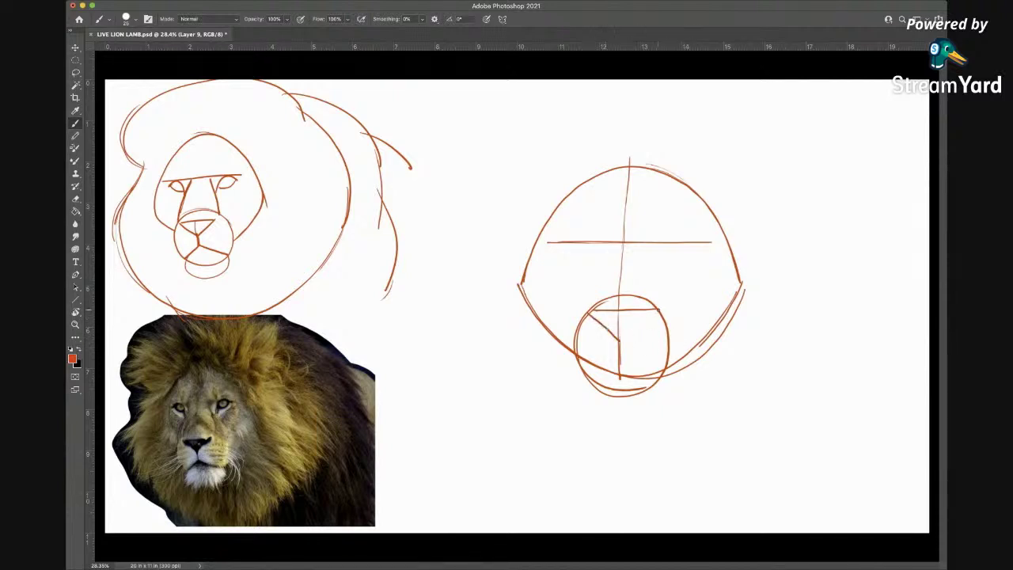
left_click_drag(660, 309, 619, 340)
mouse_move(659, 310)
left_mouse_down()
mouse_move(589, 312)
mouse_move(616, 339)
mouse_move(618, 380)
mouse_move(618, 364)
mouse_move(588, 378)
mouse_move(633, 366)
mouse_move(661, 375)
mouse_move(596, 373)
mouse_move(618, 339)
left_mouse_up()
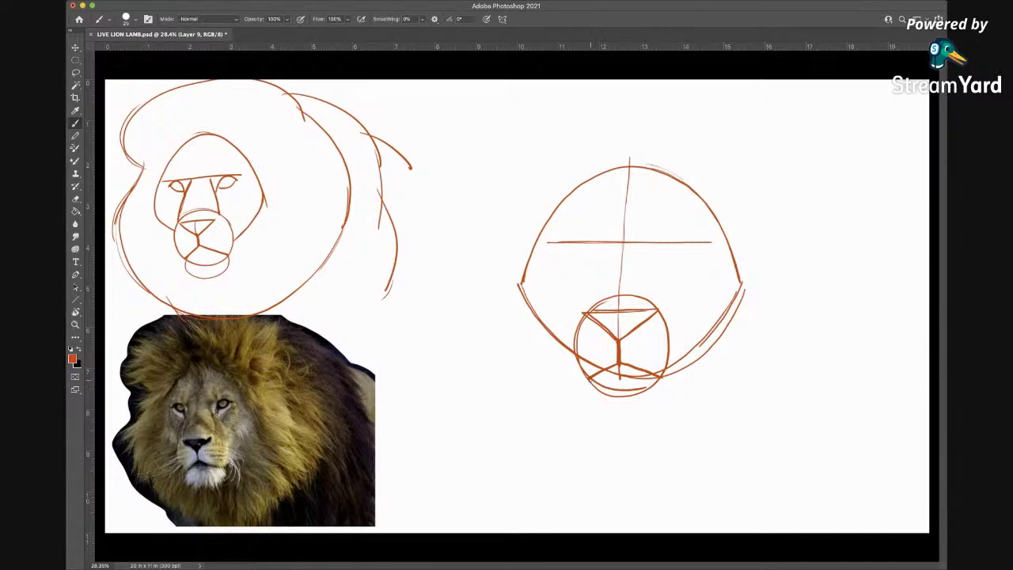
mouse_move(588, 383)
left_mouse_down()
mouse_move(583, 408)
mouse_move(623, 418)
left_mouse_up()
mouse_move(654, 378)
left_mouse_down()
mouse_move(666, 403)
mouse_move(640, 418)
mouse_move(669, 392)
mouse_move(659, 381)
left_mouse_up()
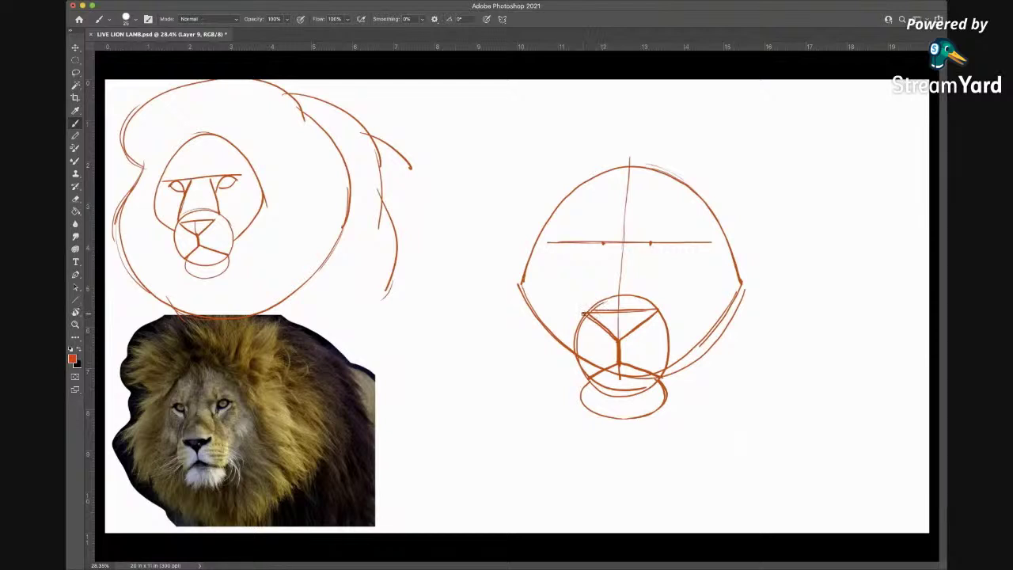
- Draw both sides of the nose bridge, redoing the left stroke after an undo
left_click_drag(581, 314, 603, 244)
key("ctrl+z")
mouse_move(581, 319)
left_mouse_down()
mouse_move(604, 244)
mouse_move(581, 317)
left_mouse_up()
mouse_move(651, 245)
left_mouse_down()
mouse_move(657, 318)
mouse_move(648, 242)
left_mouse_up()
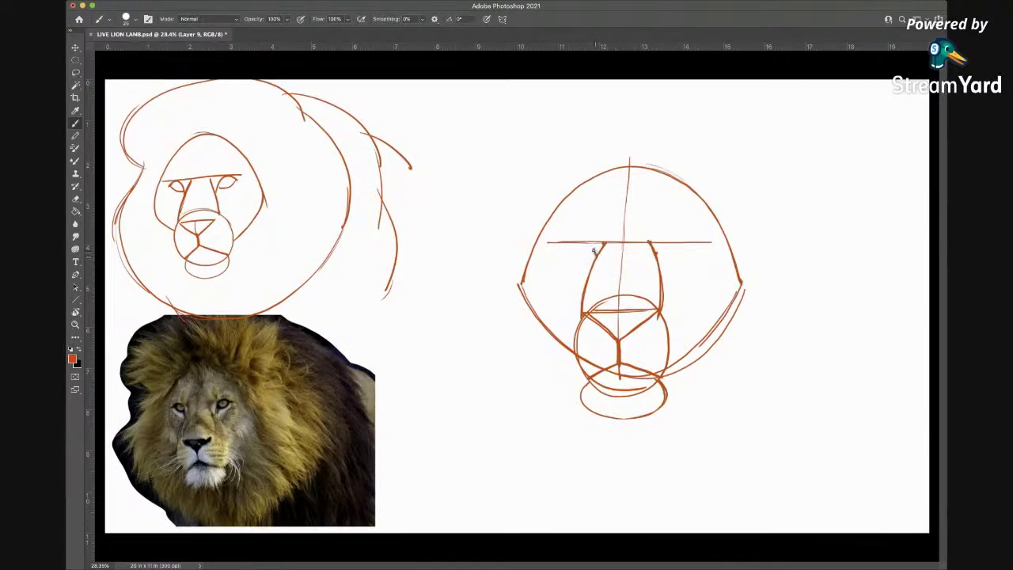
- Draw left and right brow curves and two almond-shaped eyes along the eye line
mouse_move(599, 247)
left_mouse_down()
mouse_move(565, 241)
mouse_move(555, 250)
left_mouse_up()
mouse_move(654, 255)
left_mouse_down()
mouse_move(678, 242)
mouse_move(701, 250)
left_mouse_up()
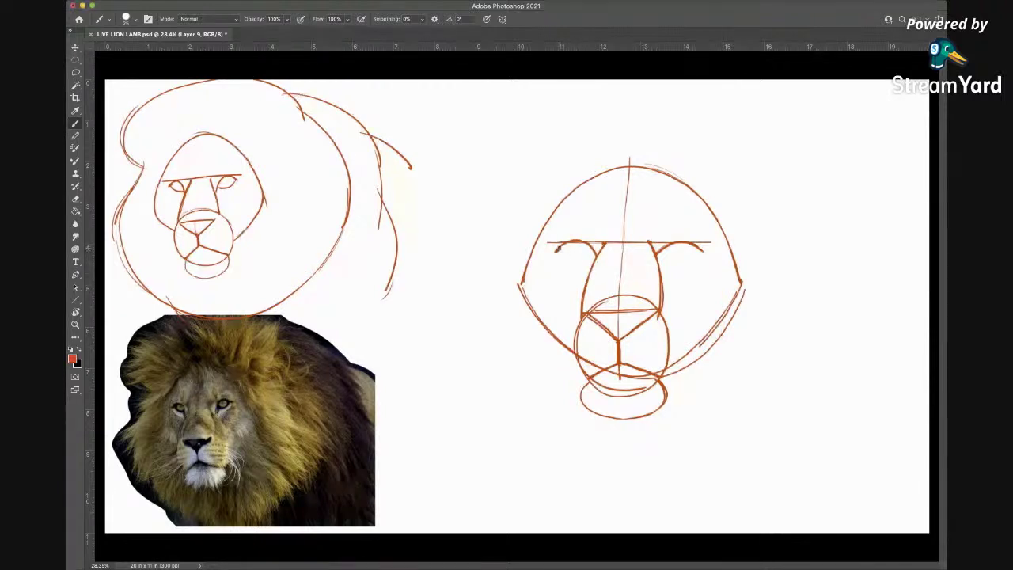
mouse_move(557, 249)
left_mouse_down()
mouse_move(598, 257)
mouse_move(559, 250)
left_mouse_up()
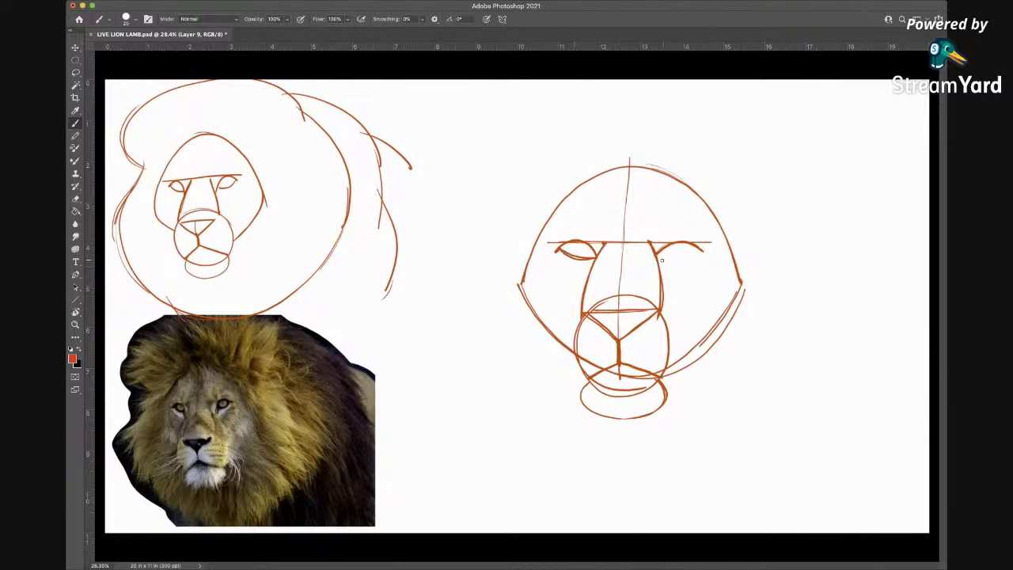
mouse_move(657, 255)
left_mouse_down()
mouse_move(672, 261)
mouse_move(701, 247)
mouse_move(658, 258)
left_mouse_up()
- Sketch a big mane outline from the top, down the left, across the bottom and up the right
mouse_move(541, 80)
left_mouse_down()
mouse_move(492, 93)
mouse_move(437, 139)
mouse_move(447, 222)
mouse_move(465, 247)
mouse_move(408, 320)
mouse_move(424, 407)
left_mouse_up()
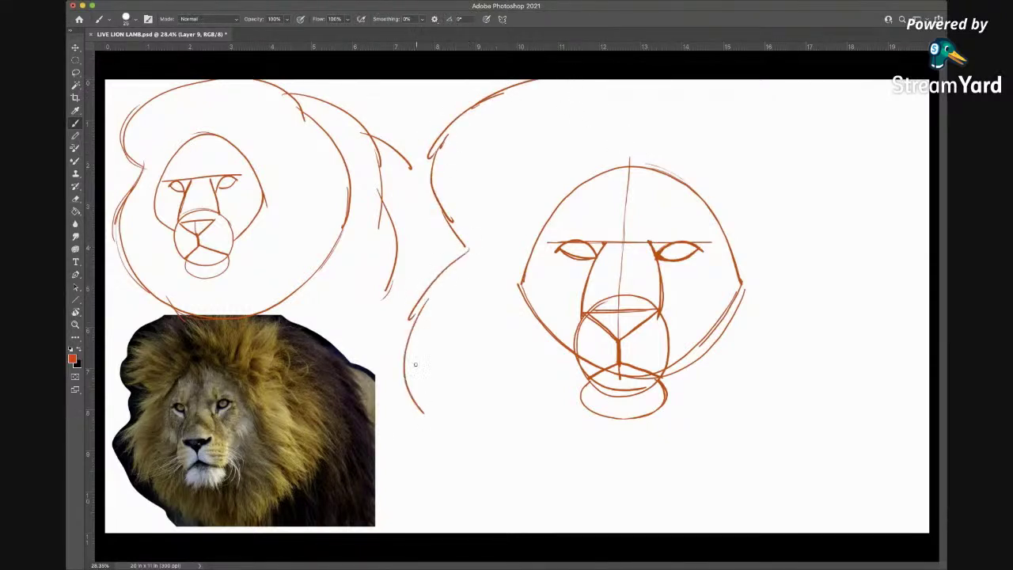
mouse_move(415, 364)
left_mouse_down()
mouse_move(491, 470)
mouse_move(580, 532)
left_mouse_up()
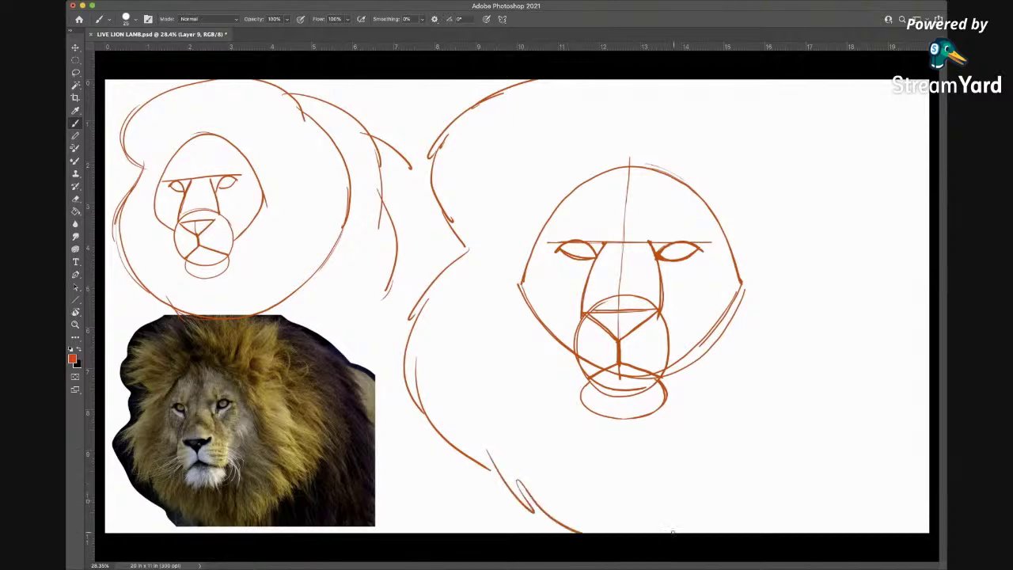
left_click_drag(693, 530, 740, 508)
left_click_drag(826, 369, 828, 407)
mouse_move(737, 525)
left_mouse_down()
mouse_move(829, 404)
mouse_move(841, 339)
left_mouse_up()
mouse_move(806, 192)
left_mouse_down()
mouse_move(806, 111)
mouse_move(881, 294)
mouse_move(871, 326)
mouse_move(828, 391)
left_mouse_up()
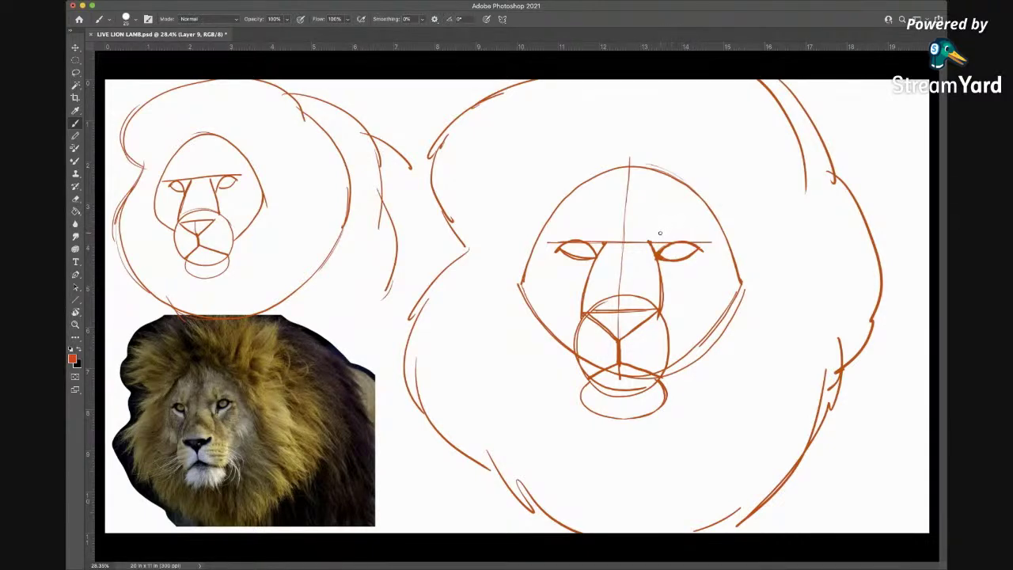
- Add lid arcs above both eyes, a pupil in each eye, and a nostril line in the muzzle
mouse_move(660, 233)
left_mouse_down()
mouse_move(687, 219)
mouse_move(701, 234)
mouse_move(688, 221)
mouse_move(660, 228)
left_mouse_up()
mouse_move(596, 227)
left_mouse_down()
mouse_move(571, 213)
mouse_move(551, 235)
mouse_move(568, 218)
mouse_move(600, 231)
left_mouse_up()
left_click_drag(685, 219, 655, 229)
left_click_drag(580, 244, 585, 250)
left_click_drag(673, 247, 670, 247)
mouse_move(642, 321)
left_mouse_down()
mouse_move(607, 325)
mouse_move(607, 312)
mouse_move(661, 310)
left_mouse_up()
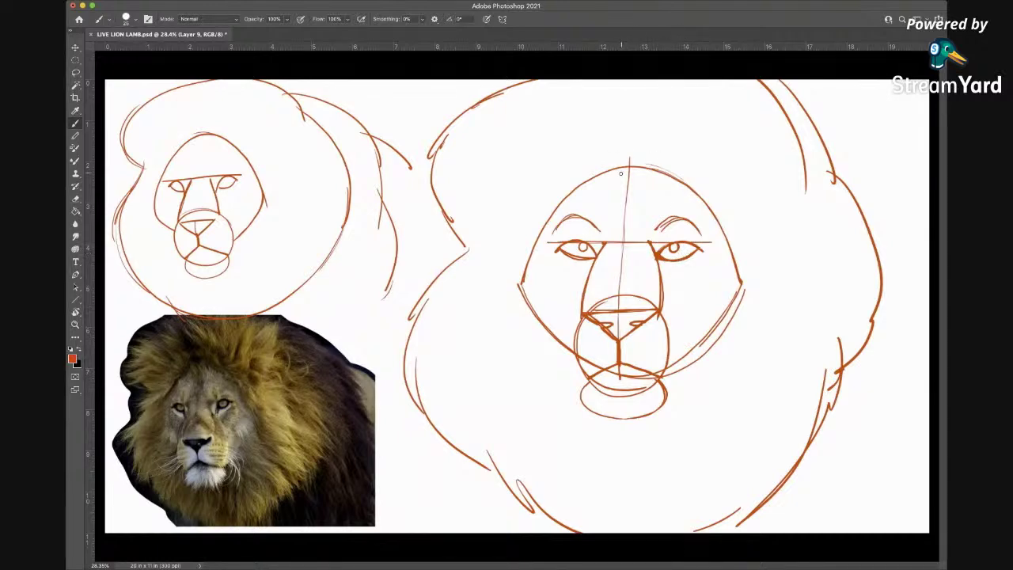
- Brush hair strands on top of the head and sweeping across the left side and jaw
left_click_drag(588, 108, 633, 184)
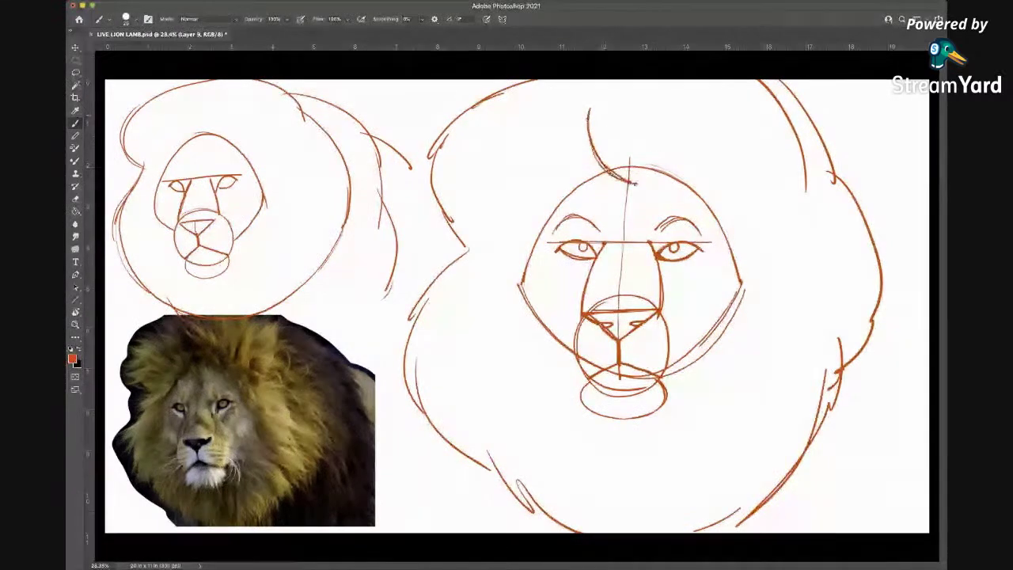
mouse_move(554, 129)
left_mouse_down()
mouse_move(608, 181)
mouse_move(515, 163)
left_mouse_up()
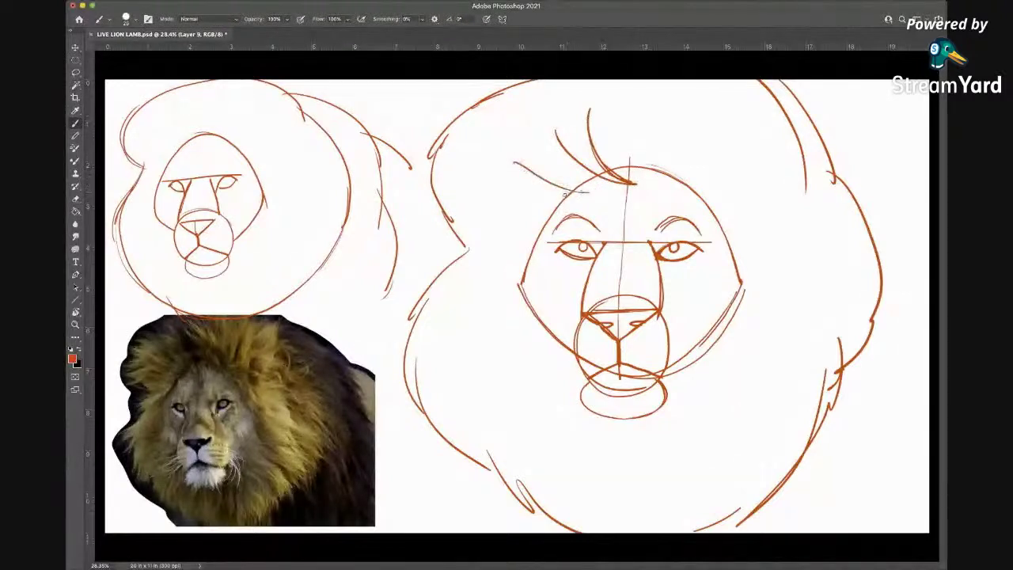
left_click_drag(557, 206, 462, 221)
left_click_drag(534, 244, 435, 283)
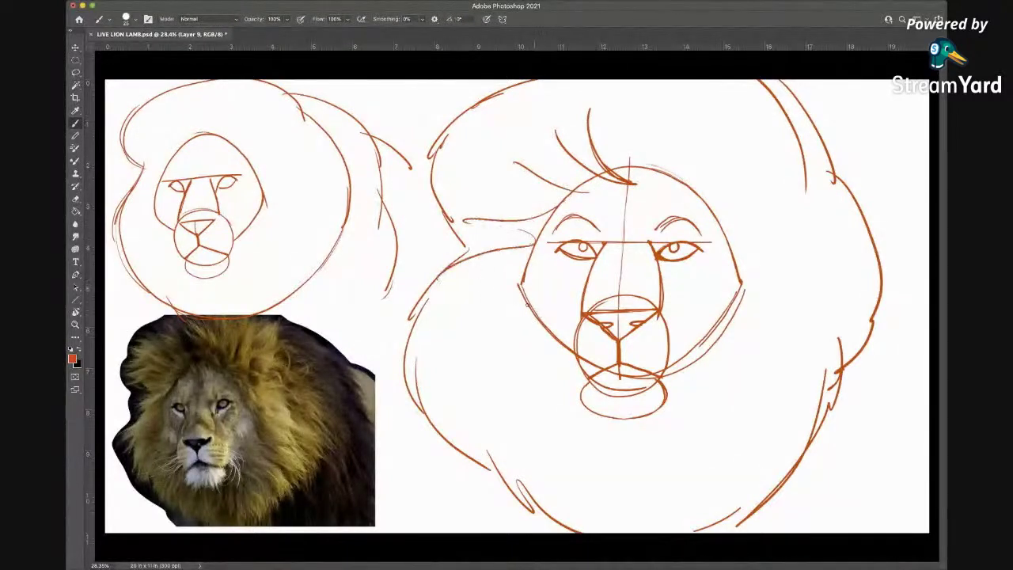
left_click_drag(521, 275, 415, 340)
mouse_move(539, 242)
left_mouse_down()
mouse_move(533, 307)
mouse_move(488, 315)
left_mouse_up()
mouse_move(571, 342)
left_mouse_down()
mouse_move(558, 358)
mouse_move(469, 346)
left_mouse_up()
left_click_drag(576, 371, 498, 398)
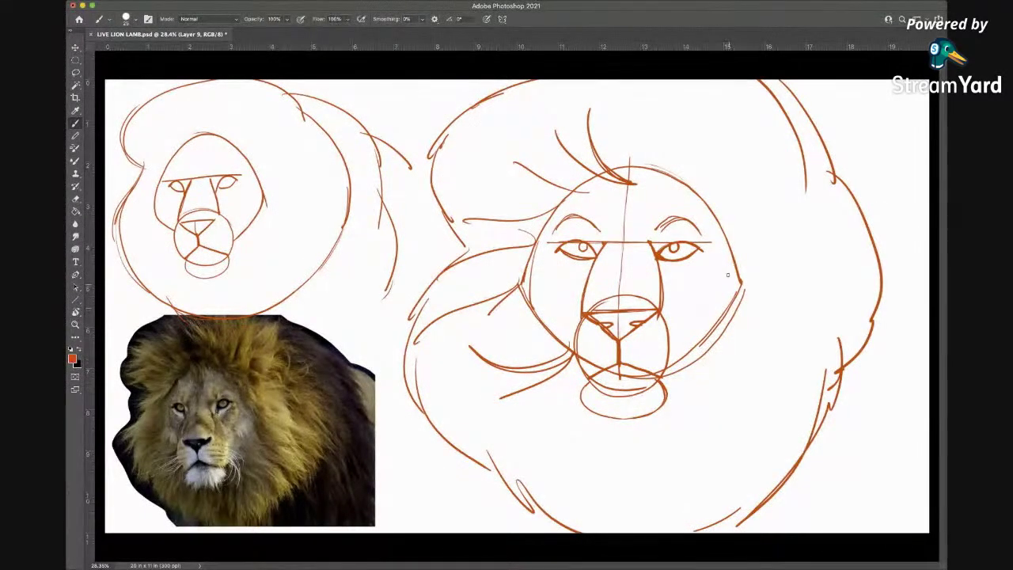
- Add mane strands off the right cheek, below the chin and hatching at the lower right
left_click_drag(738, 274, 824, 357)
mouse_move(731, 297)
left_mouse_down()
mouse_move(764, 354)
mouse_move(810, 363)
left_mouse_up()
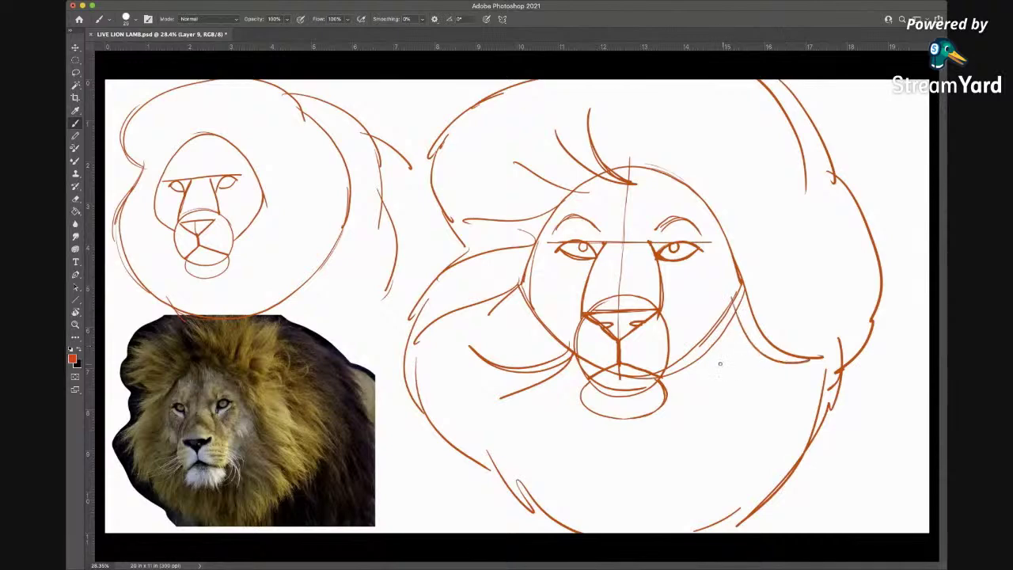
mouse_move(687, 357)
left_mouse_down()
mouse_move(745, 405)
mouse_move(784, 412)
left_mouse_up()
left_click_drag(681, 377, 730, 423)
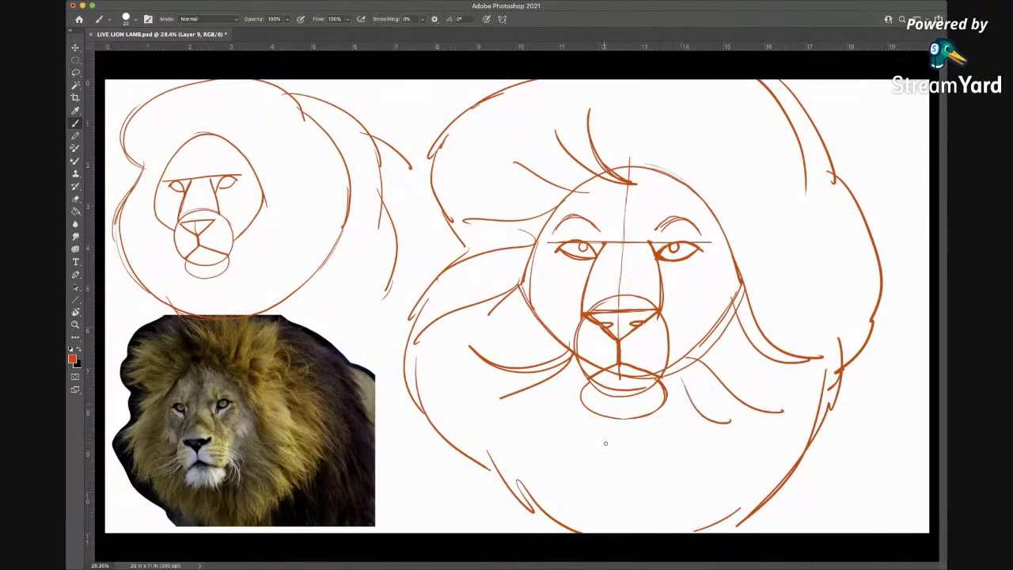
left_click_drag(608, 421, 555, 529)
mouse_move(581, 415)
left_mouse_down()
mouse_move(525, 456)
mouse_move(511, 495)
left_mouse_up()
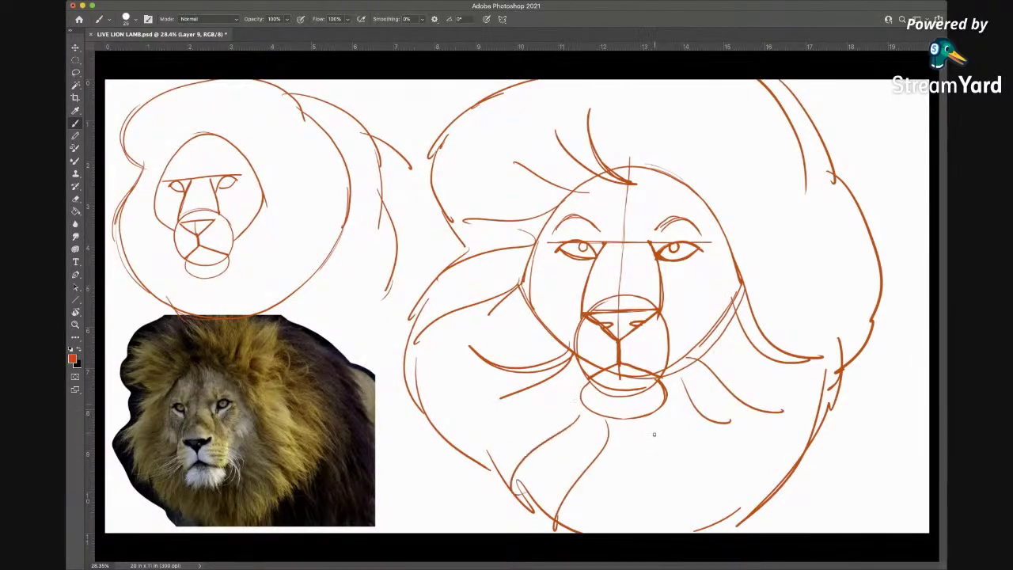
mouse_move(650, 424)
left_mouse_down()
mouse_move(627, 515)
mouse_move(710, 525)
left_mouse_up()
mouse_move(684, 459)
left_mouse_down()
mouse_move(726, 505)
mouse_move(752, 514)
left_mouse_up()
left_click_drag(727, 489, 773, 502)
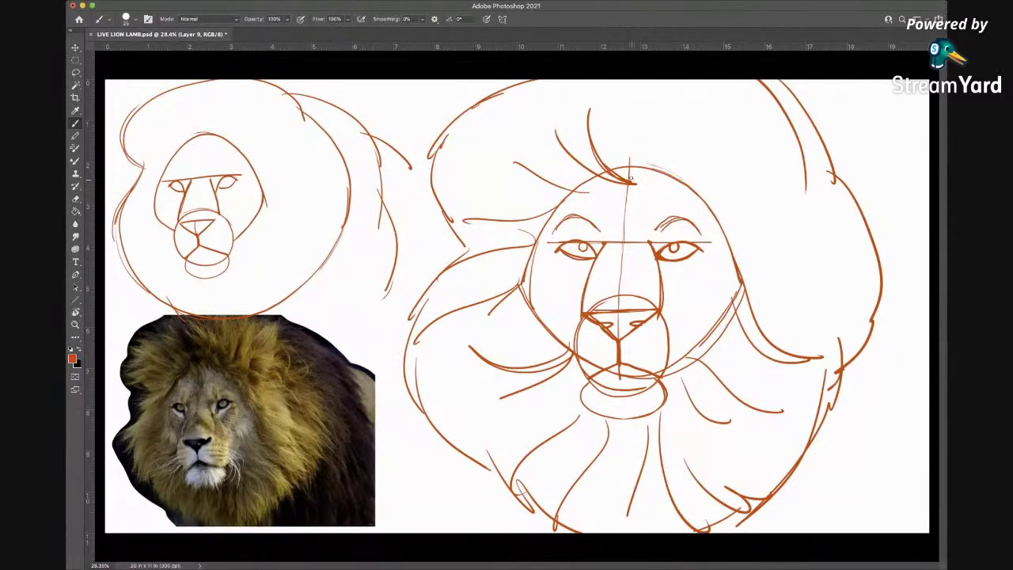
- Add flowing strands to the upper-left mane, a curl above the forehead, and upper-right strands
left_click_drag(585, 152, 505, 93)
left_click_drag(544, 144, 453, 108)
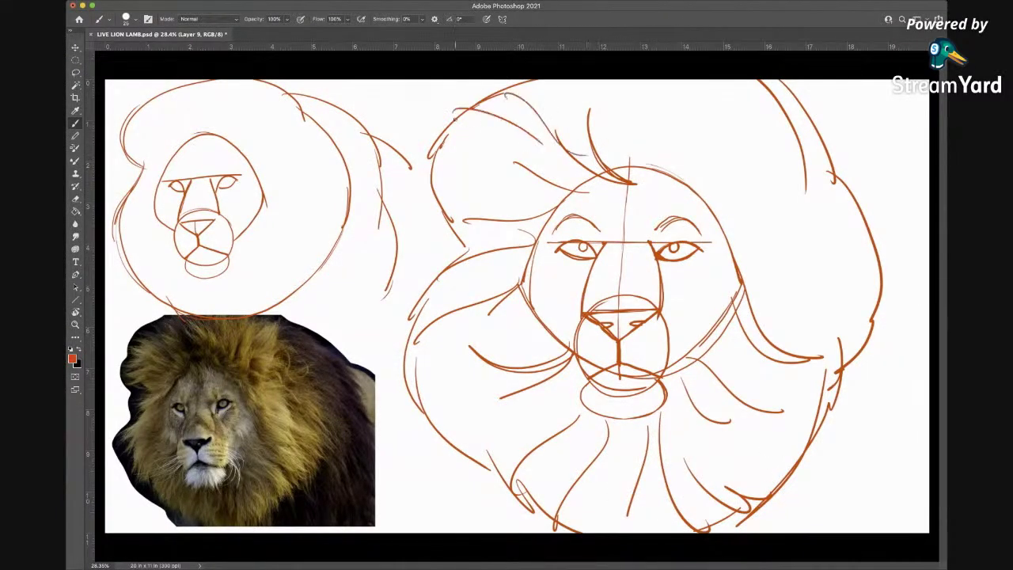
left_click_drag(519, 173, 427, 146)
mouse_move(645, 174)
left_mouse_down()
mouse_move(633, 103)
mouse_move(666, 166)
mouse_move(732, 94)
left_mouse_up()
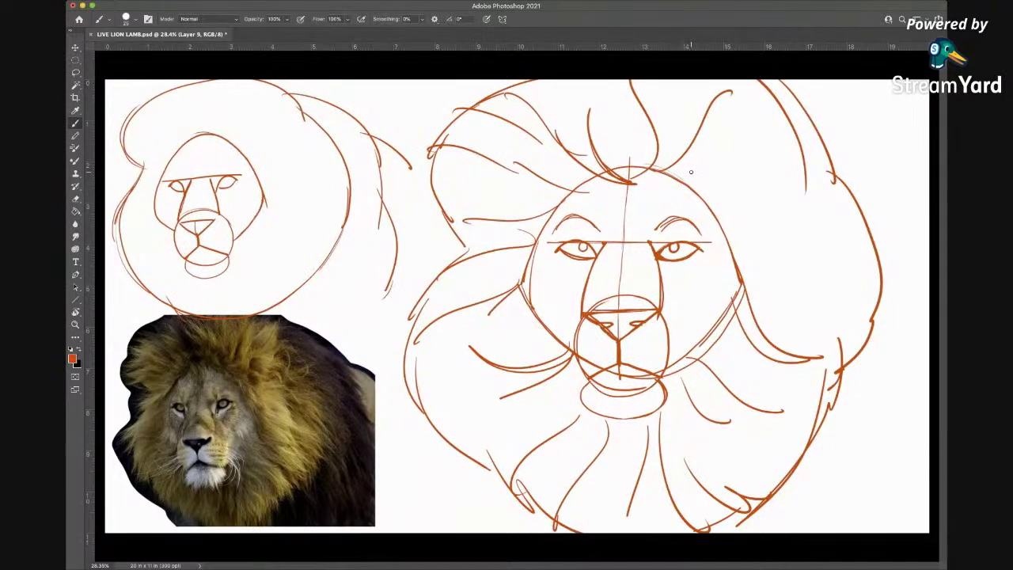
mouse_move(679, 182)
left_mouse_down()
mouse_move(795, 103)
mouse_move(775, 171)
left_mouse_up()
left_click_drag(692, 207, 818, 209)
mouse_move(735, 239)
left_mouse_down()
mouse_move(860, 287)
mouse_move(849, 309)
left_mouse_up()
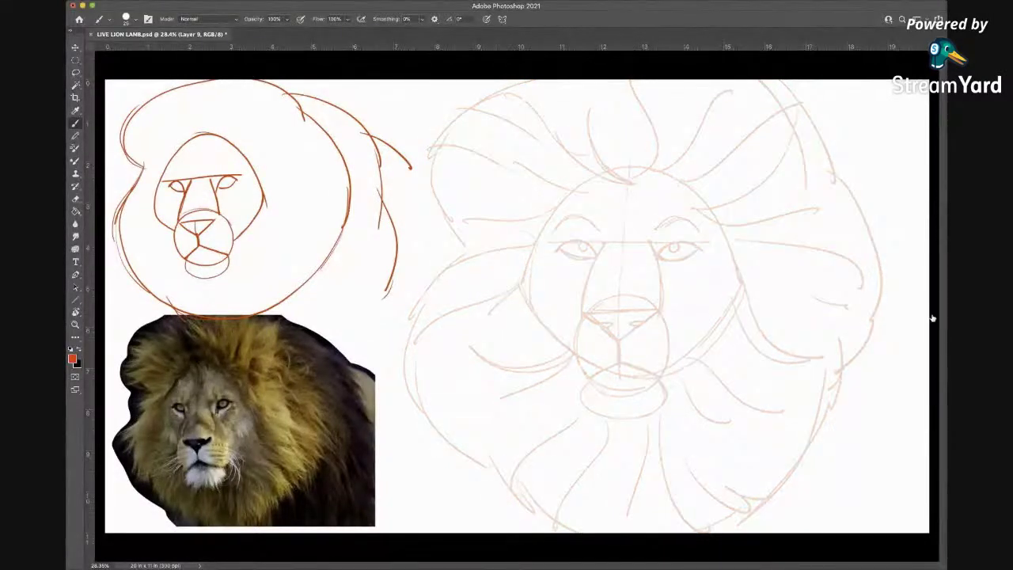
- Switch to black ink on a new layer and ink the nose top with its hooked right end
key("x")
key("super+shift+alt+n")
left_click_drag(652, 311, 583, 317)
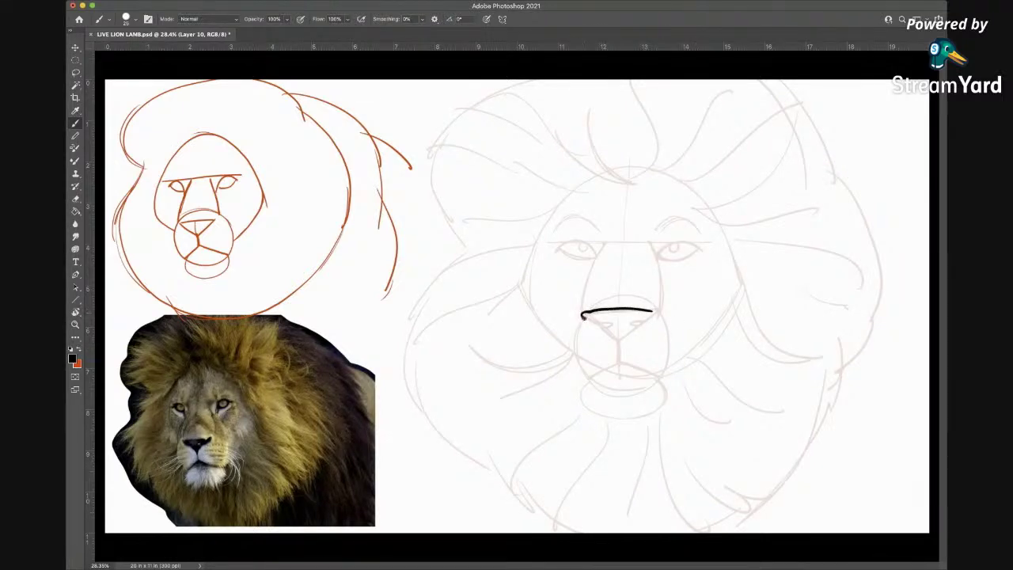
mouse_move(651, 310)
left_mouse_down()
mouse_move(658, 316)
mouse_move(621, 341)
mouse_move(598, 328)
mouse_move(610, 323)
mouse_move(586, 319)
mouse_move(620, 338)
left_mouse_up()
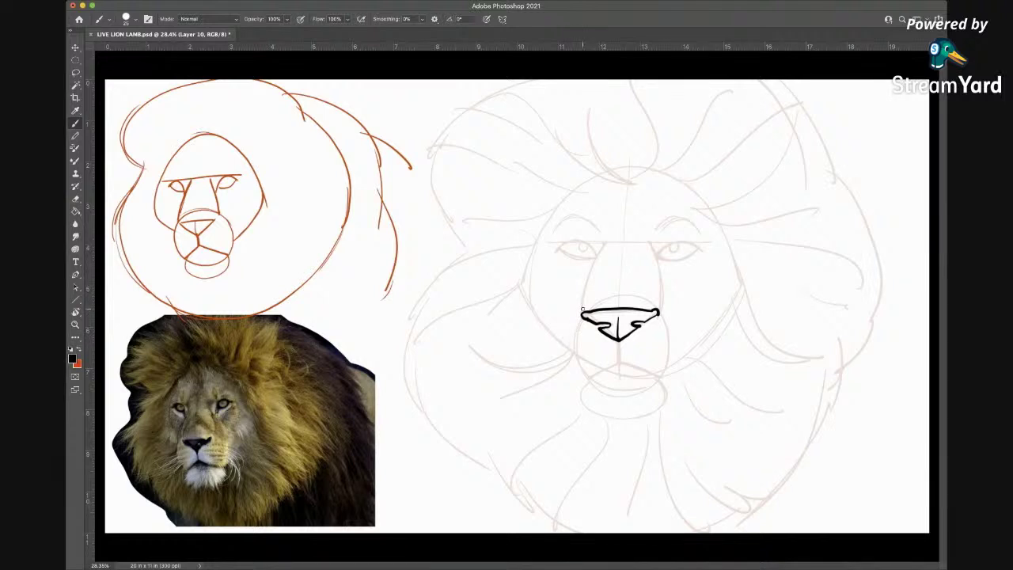
- Ink both muzzle sides, the nose-to-mouth line and the muzzle's lower edge
mouse_move(582, 309)
left_mouse_down()
mouse_move(568, 353)
mouse_move(586, 378)
left_mouse_up()
mouse_move(663, 314)
left_mouse_down()
mouse_move(672, 348)
mouse_move(661, 377)
left_mouse_up()
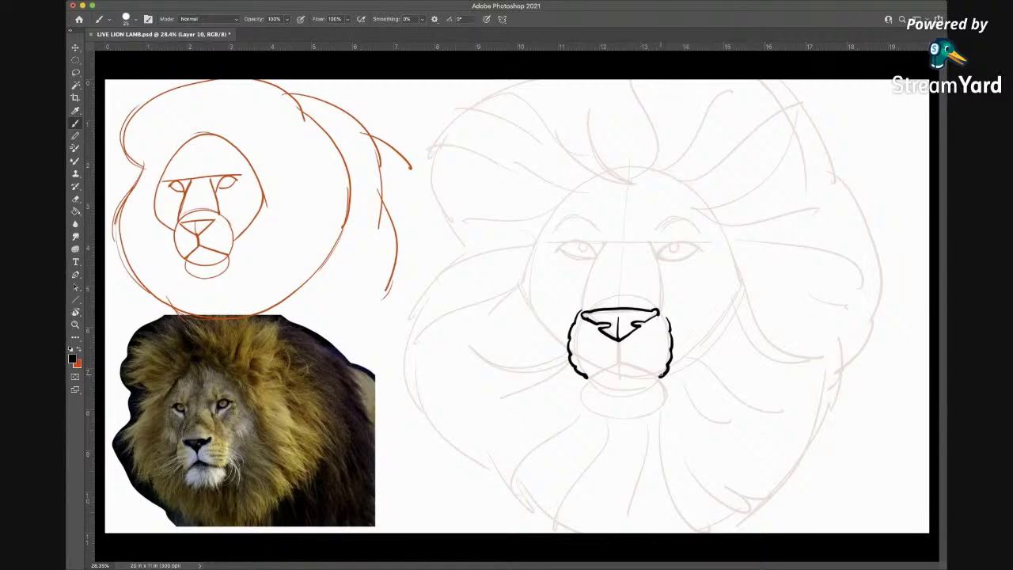
left_click_drag(665, 372, 659, 377)
mouse_move(619, 338)
left_mouse_down()
mouse_move(618, 362)
mouse_move(587, 377)
mouse_move(628, 365)
mouse_move(660, 377)
left_mouse_up()
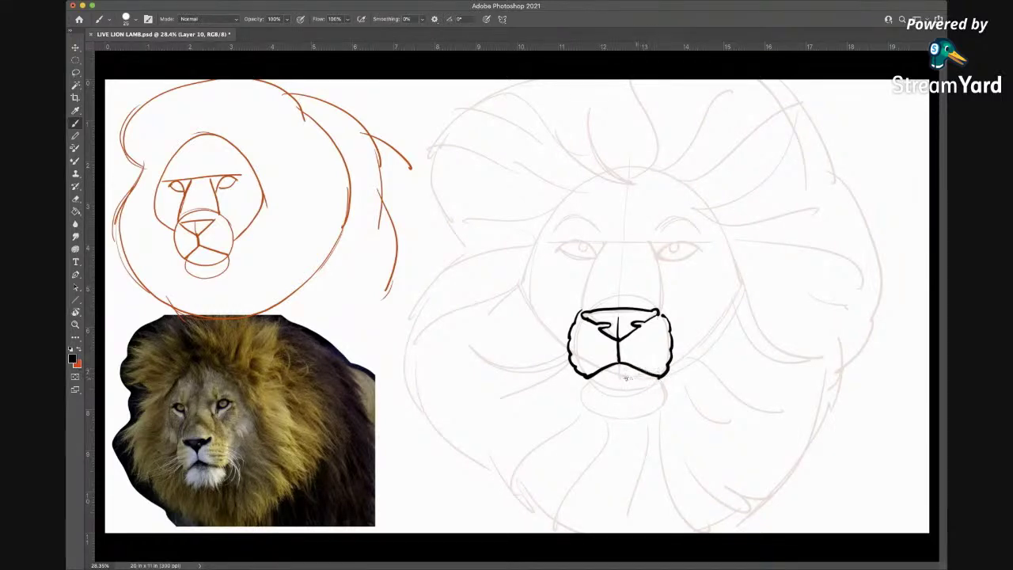
mouse_move(646, 372)
left_mouse_down()
mouse_move(600, 369)
mouse_move(622, 369)
left_mouse_up()
- Draw the chin fur tuft below the muzzle and dab a first left whisker spot
mouse_move(590, 377)
left_mouse_down()
mouse_move(581, 393)
mouse_move(605, 428)
left_mouse_up()
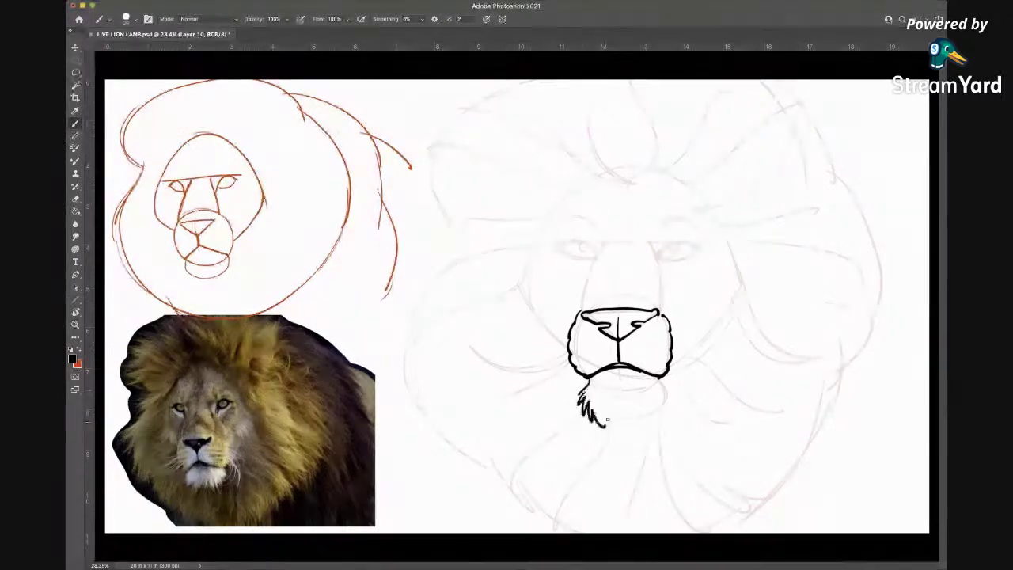
mouse_move(658, 386)
left_mouse_down()
mouse_move(664, 415)
mouse_move(607, 428)
mouse_move(633, 427)
mouse_move(653, 405)
mouse_move(642, 428)
mouse_move(661, 408)
left_mouse_up()
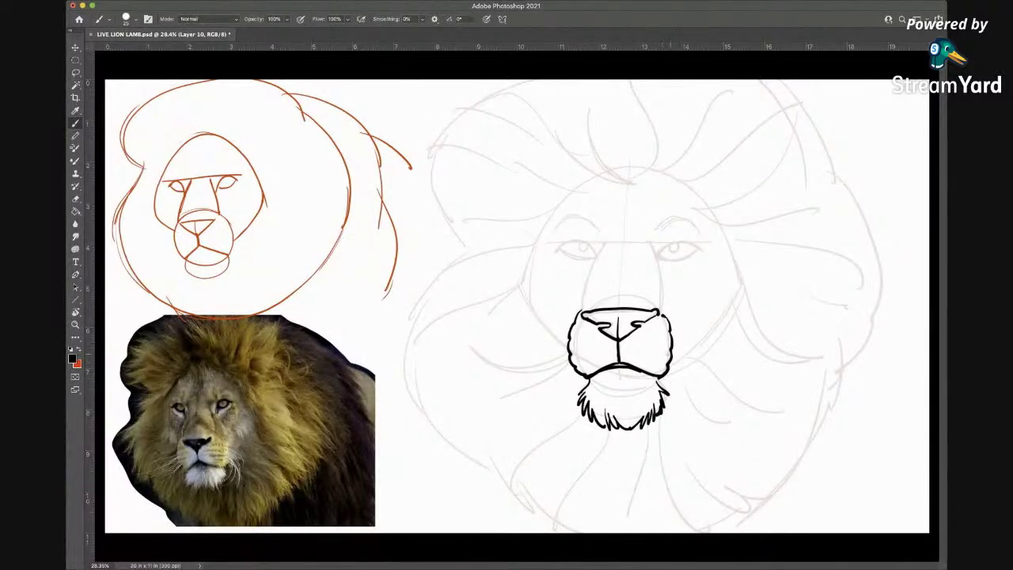
left_click(582, 333)
- Dab two rows of whisker spots on the left side of the muzzle
left_click(575, 334)
left_click(586, 345)
left_click(581, 345)
left_click(577, 346)
left_click(575, 348)
left_click(585, 356)
left_click(581, 359)
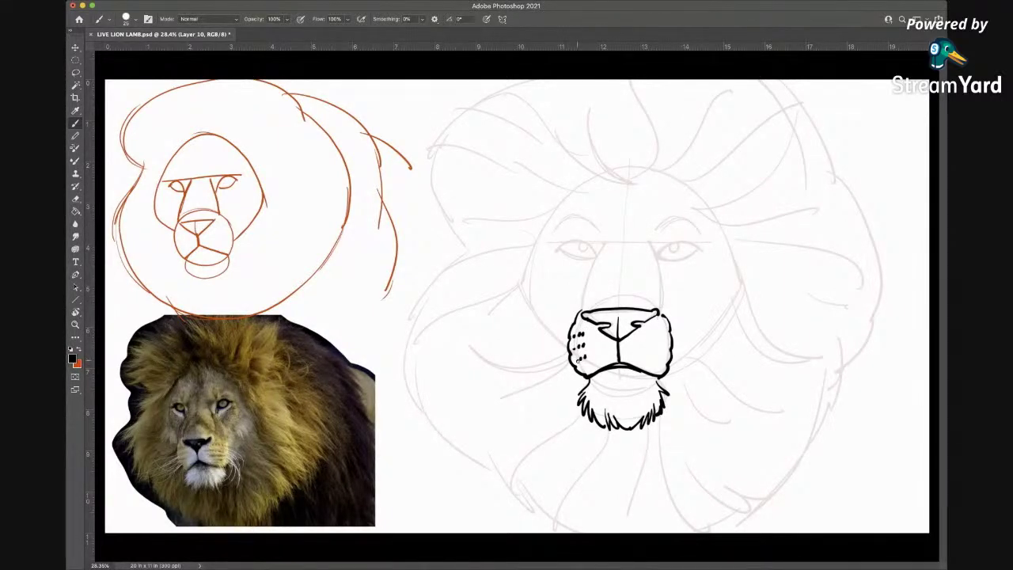
- Dab rows of right whisker spots, then ink both nose bridge lines up to the eyes
left_click(651, 333)
left_click(655, 334)
left_click(660, 334)
left_click(658, 340)
left_click(663, 346)
left_click(654, 352)
left_click(658, 353)
left_click(664, 356)
left_click_drag(581, 312, 607, 242)
left_click_drag(657, 311, 650, 239)
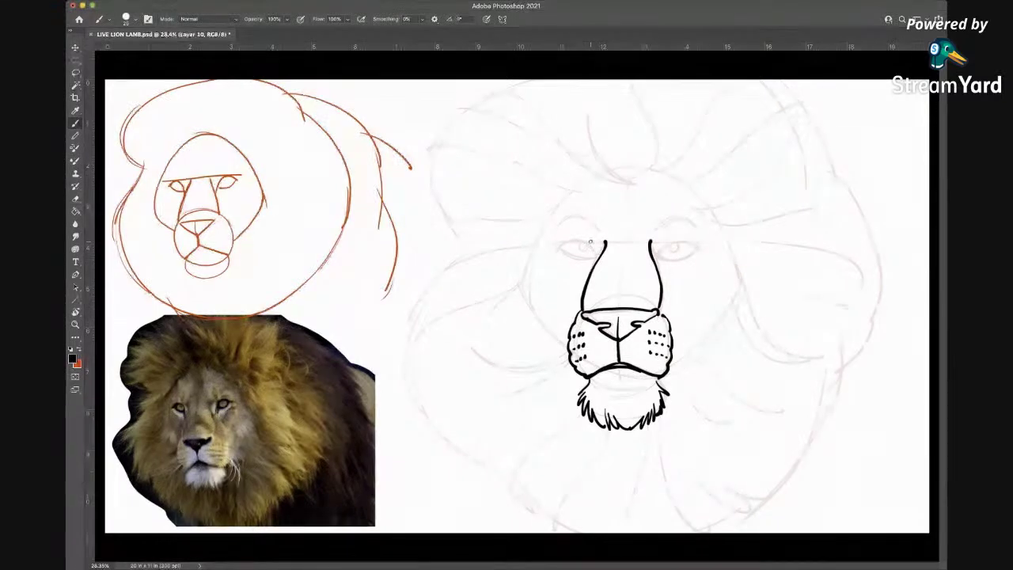
- Ink the brow lines arching outward from the top of the nose bridge on both sides
mouse_move(586, 239)
left_mouse_down()
mouse_move(595, 252)
mouse_move(583, 238)
left_mouse_up()
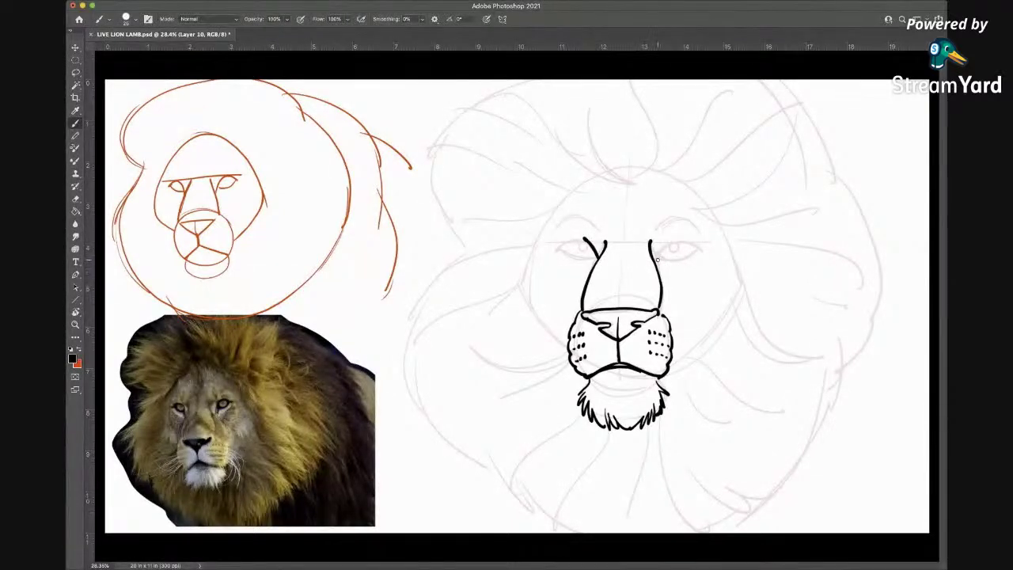
left_click_drag(657, 261, 672, 242)
left_click_drag(669, 246, 678, 239)
left_click_drag(589, 240, 557, 252)
- Ink the right eye's lids and inner corner, the left lower lid, and the iris
left_click_drag(673, 242, 698, 246)
mouse_move(665, 254)
left_mouse_down()
mouse_move(687, 260)
mouse_move(700, 247)
left_mouse_up()
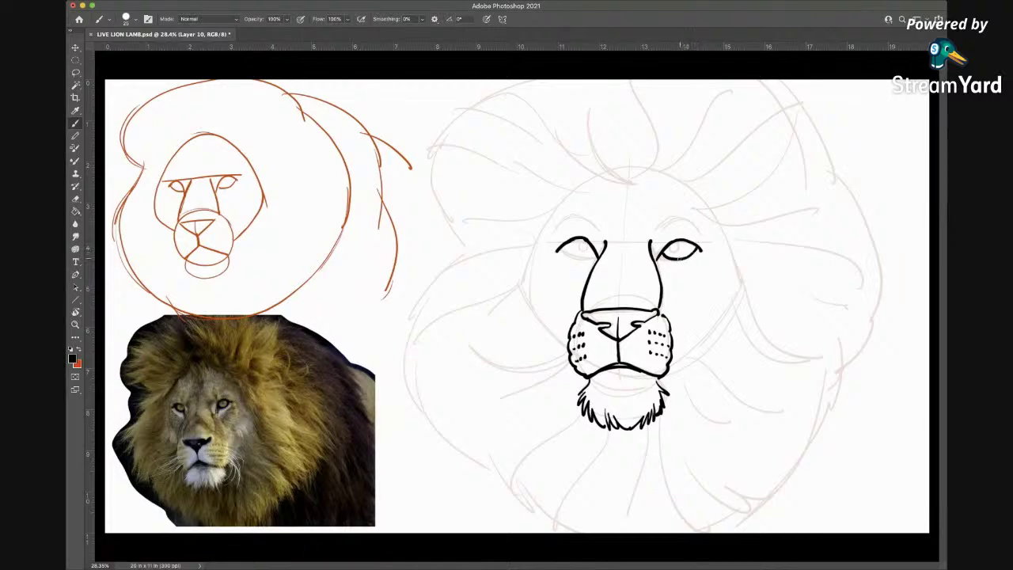
left_click_drag(670, 258, 666, 251)
left_click_drag(562, 248, 581, 258)
left_click_drag(581, 243, 583, 247)
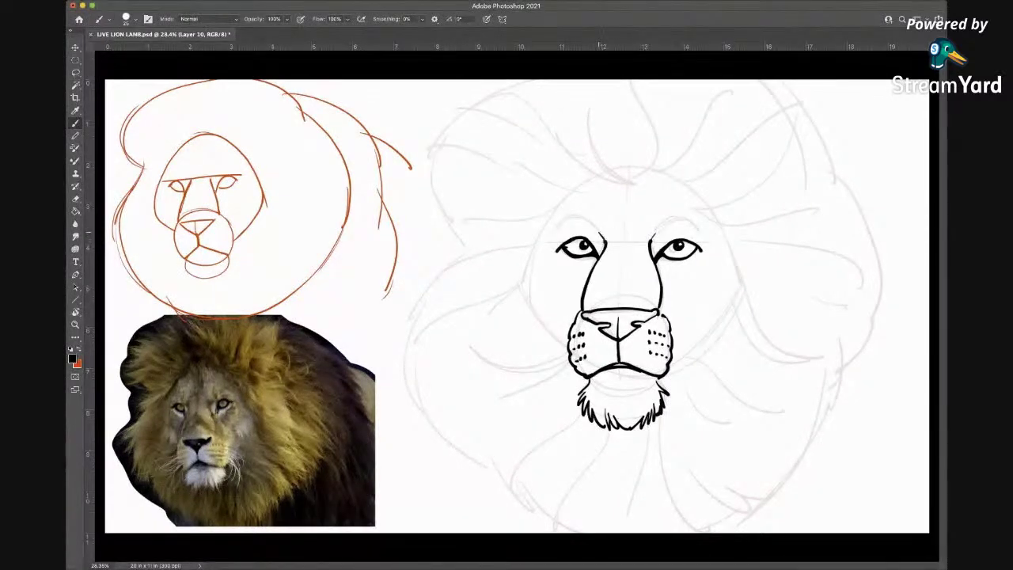
- Add fur along both brows and a fold line under each eye
left_click_drag(656, 233, 648, 244)
mouse_move(659, 226)
left_mouse_down()
mouse_move(684, 212)
mouse_move(707, 235)
left_mouse_up()
mouse_move(599, 233)
left_mouse_down()
mouse_move(582, 215)
mouse_move(554, 235)
left_mouse_up()
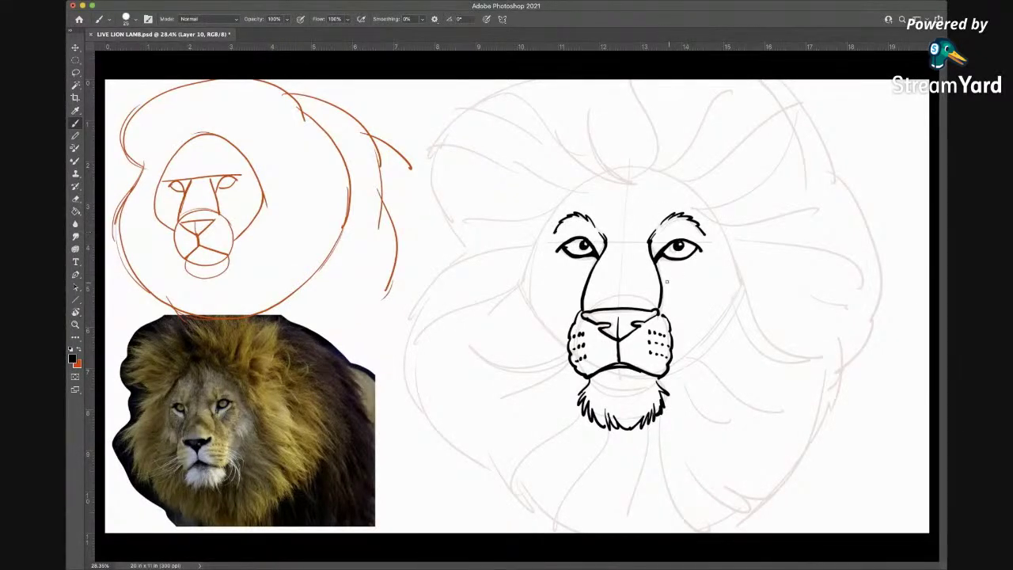
left_click_drag(663, 273, 696, 260)
left_click_drag(583, 276, 554, 254)
- Draw a mane line at the upper-left head and fur strokes on the left cheek
mouse_move(568, 192)
left_mouse_down()
mouse_move(522, 262)
mouse_move(521, 301)
left_mouse_up()
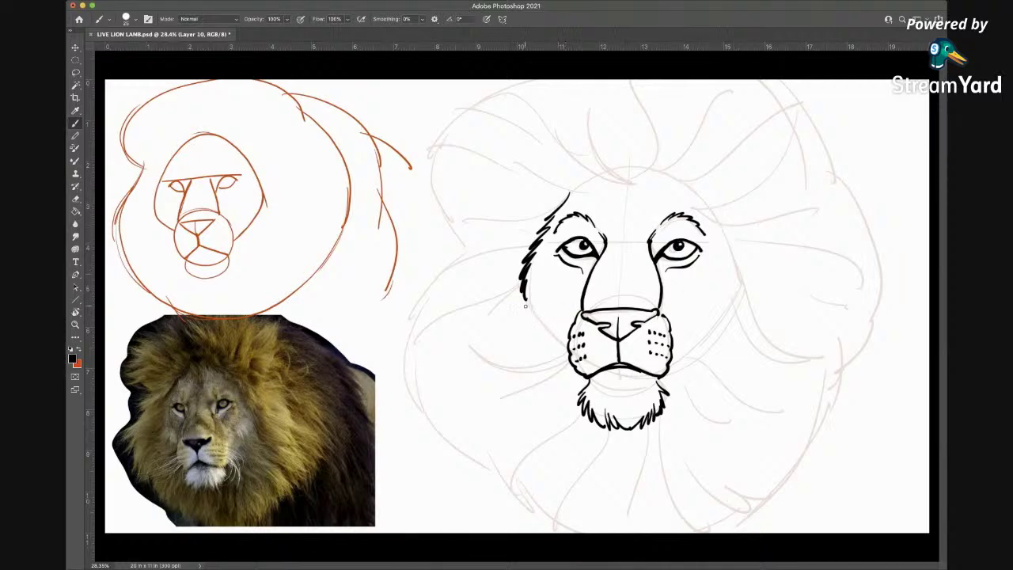
mouse_move(526, 293)
left_mouse_down()
mouse_move(508, 332)
mouse_move(557, 335)
mouse_move(551, 351)
left_mouse_up()
left_click_drag(554, 349, 554, 364)
left_click_drag(565, 347, 559, 362)
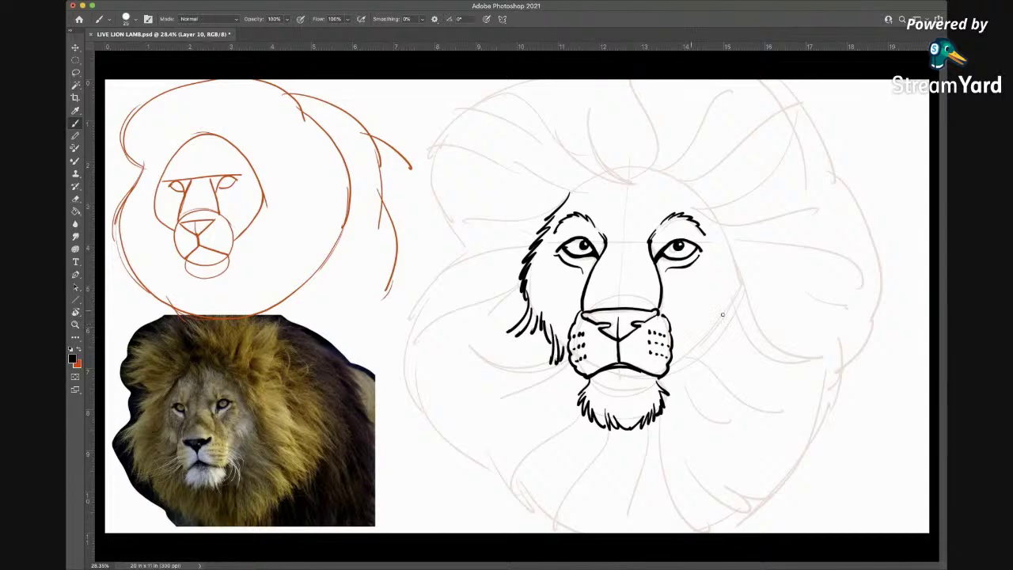
- Add fur strokes along the right cheek and jaw, plus a hair tuft atop the head
left_click_drag(732, 304, 702, 360)
left_click_drag(698, 339, 692, 362)
left_click_drag(694, 349, 685, 369)
left_click_drag(691, 357, 669, 381)
left_click_drag(673, 369, 663, 384)
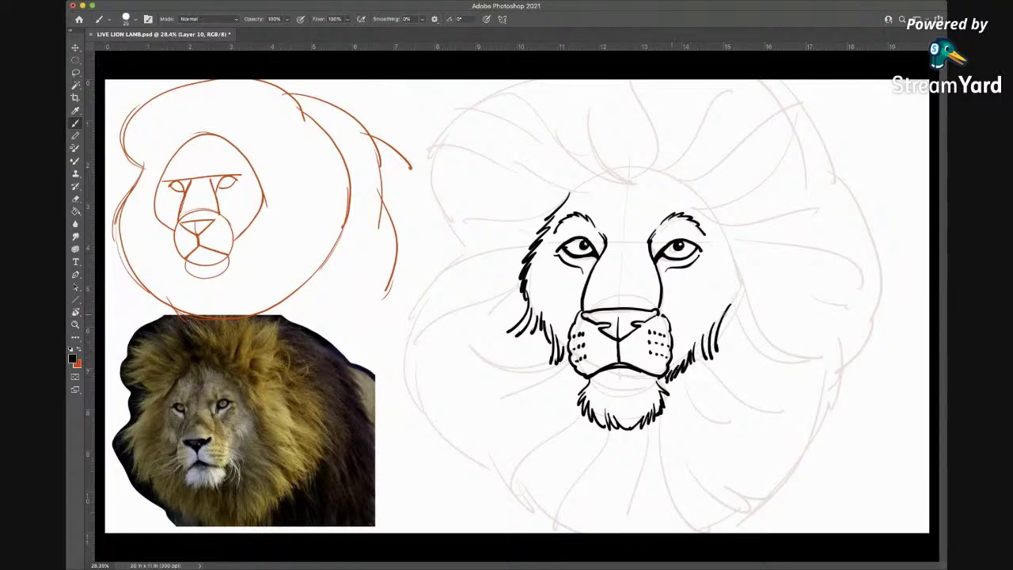
left_click_drag(737, 285, 727, 328)
left_click_drag(745, 282, 739, 309)
left_click_drag(746, 282, 741, 295)
mouse_move(626, 203)
left_mouse_down()
mouse_move(594, 154)
mouse_move(624, 184)
mouse_move(589, 112)
left_mouse_up()
- Sweep mane strands from the crown tuft out to the left, upward and to the right
left_click_drag(626, 181, 609, 111)
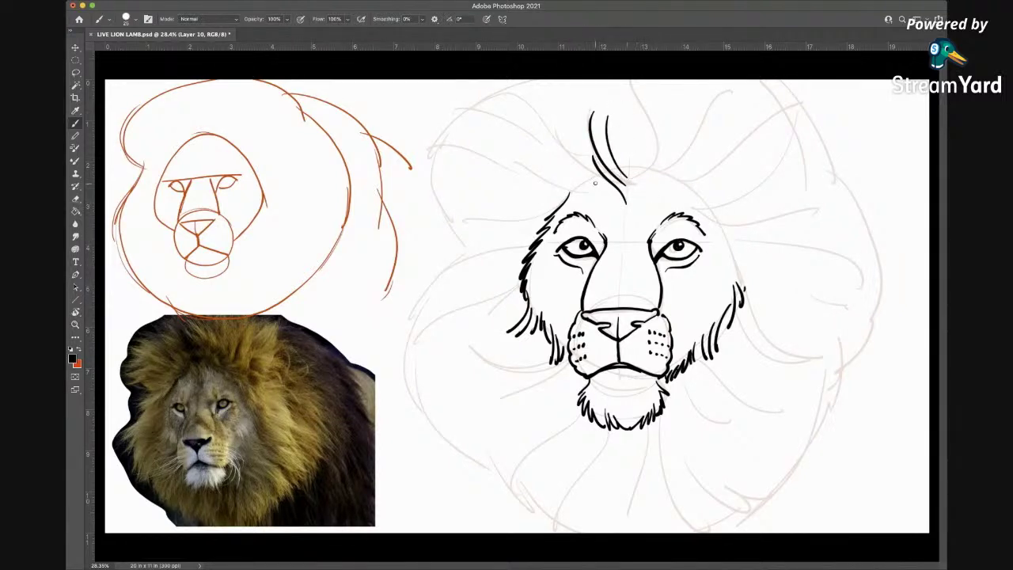
mouse_move(592, 177)
left_mouse_down()
mouse_move(541, 137)
mouse_move(536, 154)
mouse_move(500, 161)
mouse_move(511, 168)
mouse_move(500, 173)
left_mouse_up()
left_click_drag(582, 183, 495, 198)
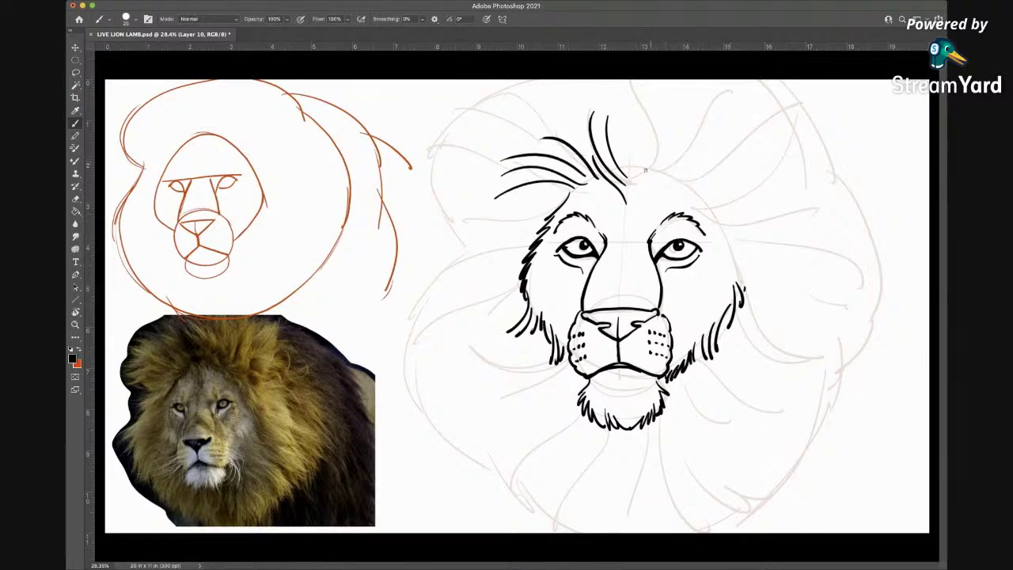
mouse_move(645, 169)
left_mouse_down()
mouse_move(627, 81)
mouse_move(682, 122)
mouse_move(727, 81)
mouse_move(714, 147)
left_mouse_up()
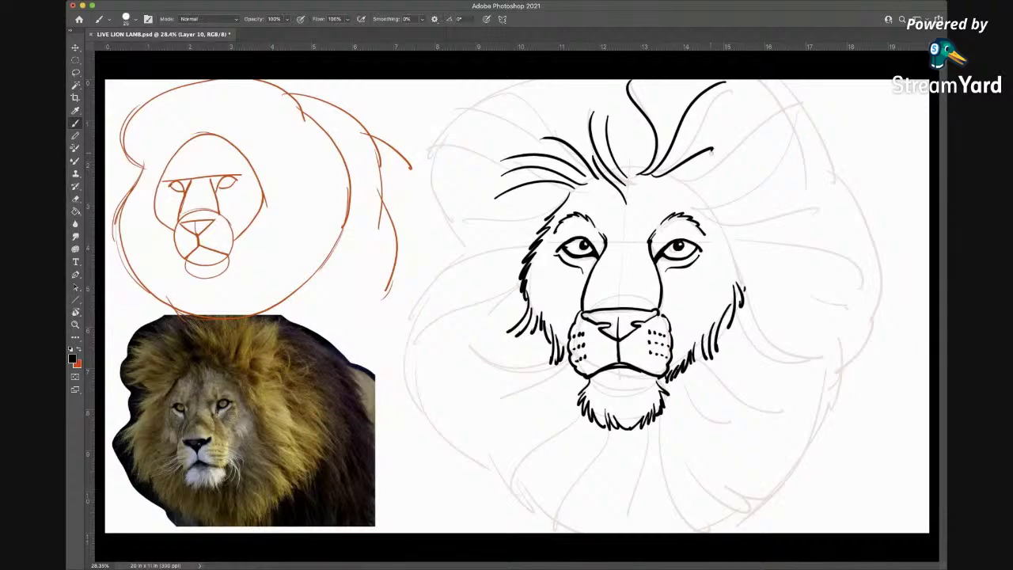
left_click_drag(564, 212, 447, 283)
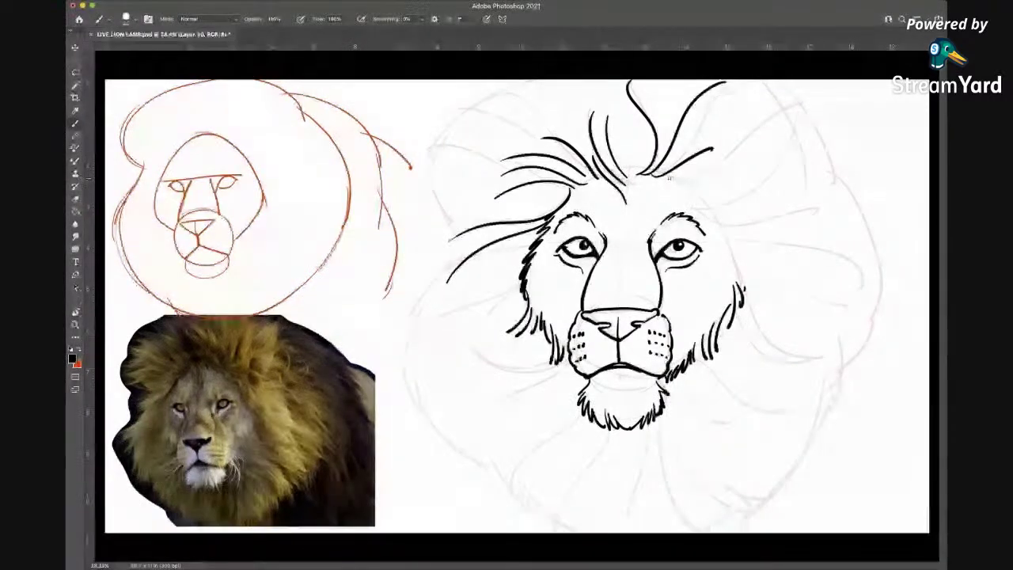
left_click_drag(664, 176, 784, 129)
left_click_drag(736, 166, 677, 181)
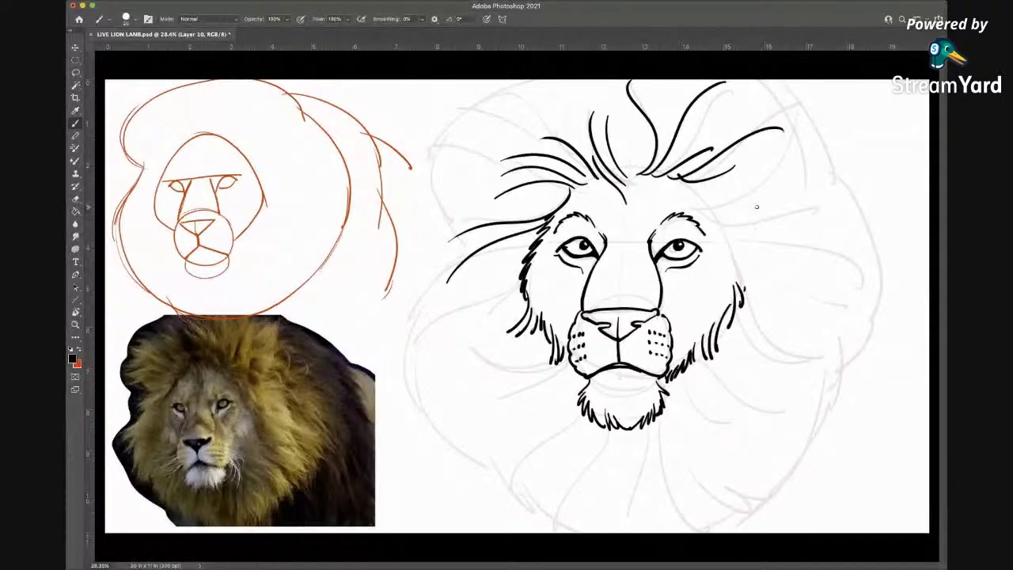
mouse_move(685, 182)
left_mouse_down()
mouse_move(770, 181)
mouse_move(787, 212)
left_mouse_up()
left_click_drag(715, 207, 813, 259)
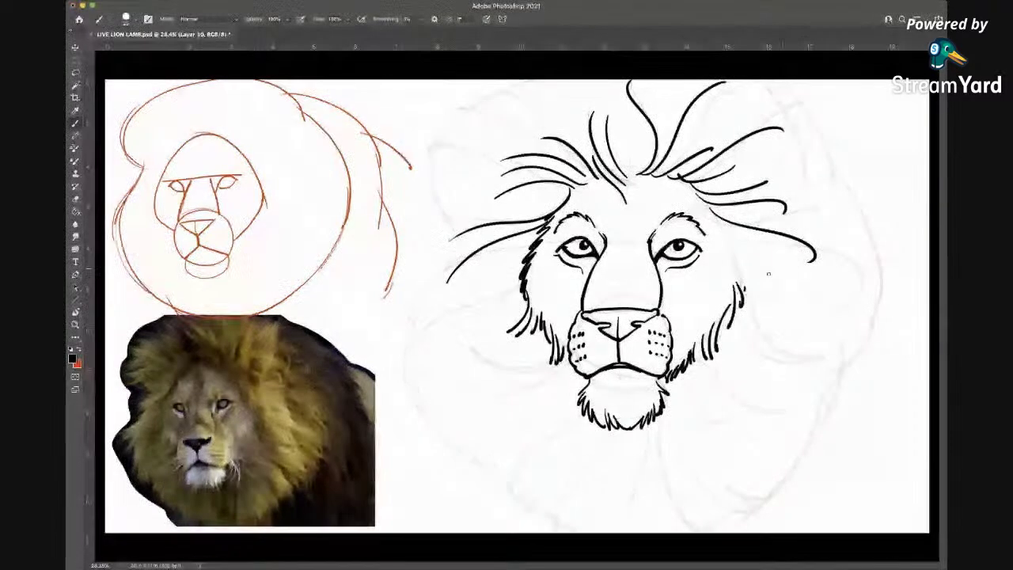
- Paint mane strands down the left side of the face to the bottom
mouse_move(519, 261)
left_mouse_down()
mouse_move(427, 330)
mouse_move(405, 358)
left_mouse_up()
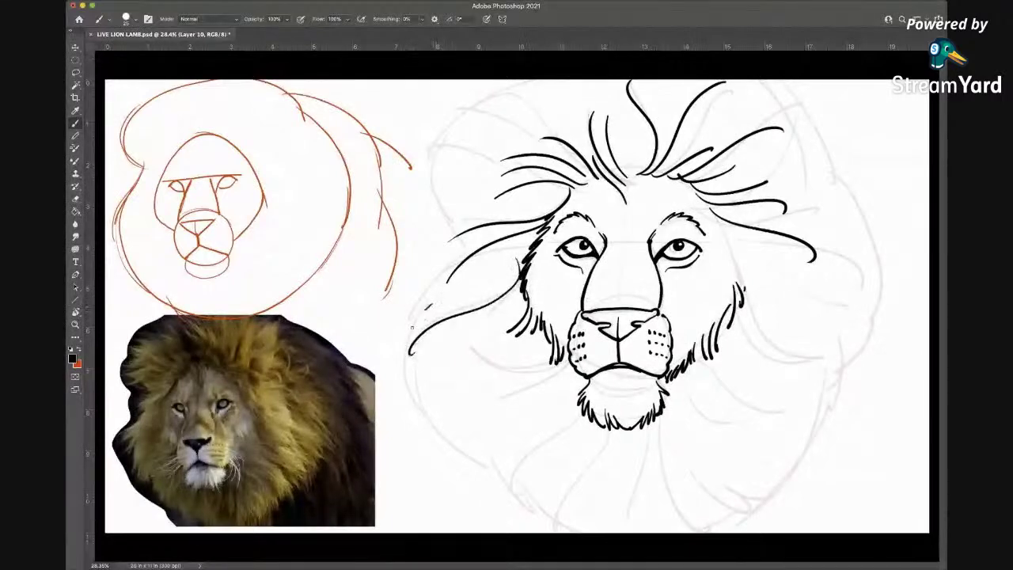
mouse_move(434, 305)
left_mouse_down()
mouse_move(402, 378)
mouse_move(448, 274)
left_mouse_up()
left_click_drag(405, 317, 475, 247)
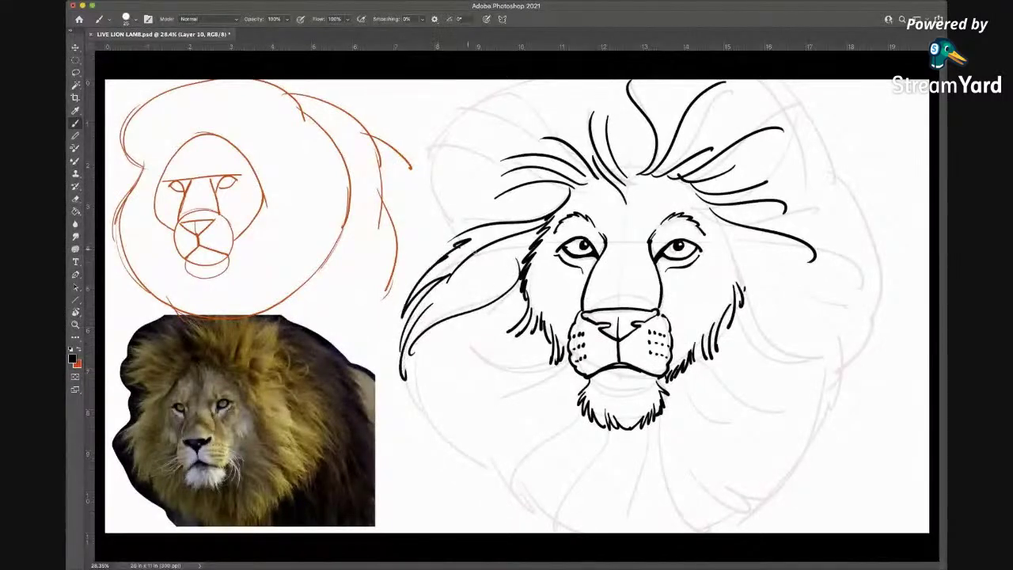
mouse_move(405, 351)
left_mouse_down()
mouse_move(413, 401)
mouse_move(453, 447)
left_mouse_up()
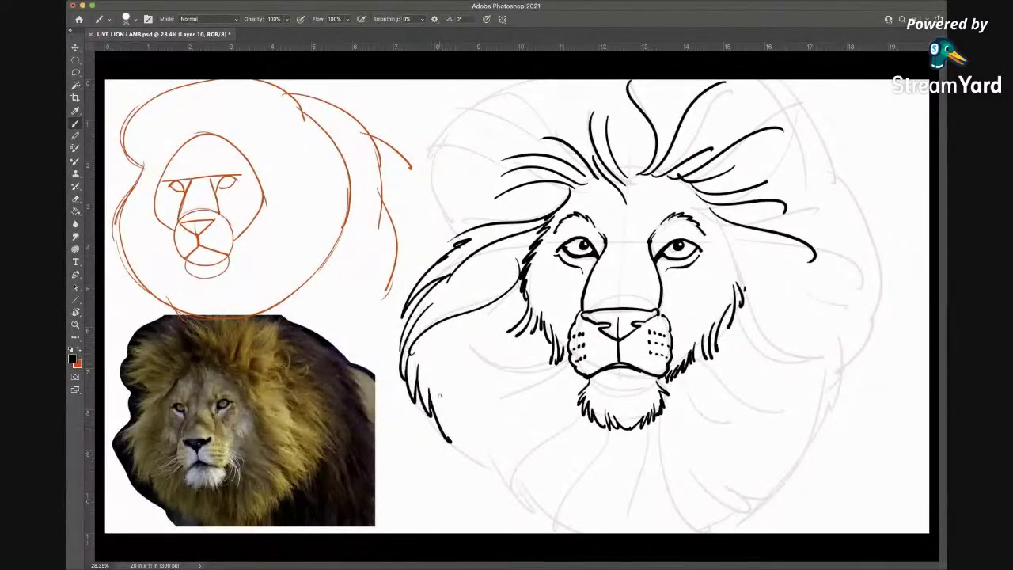
mouse_move(440, 392)
left_mouse_down()
mouse_move(466, 467)
mouse_move(521, 507)
left_mouse_up()
left_click_drag(496, 449, 535, 507)
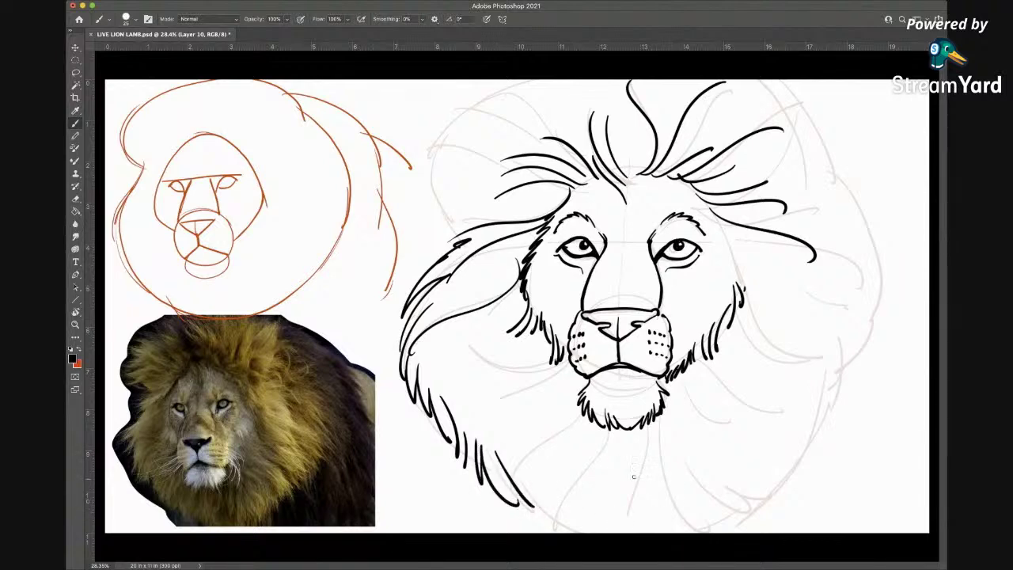
left_click_drag(514, 455, 542, 516)
left_click_drag(538, 495, 567, 532)
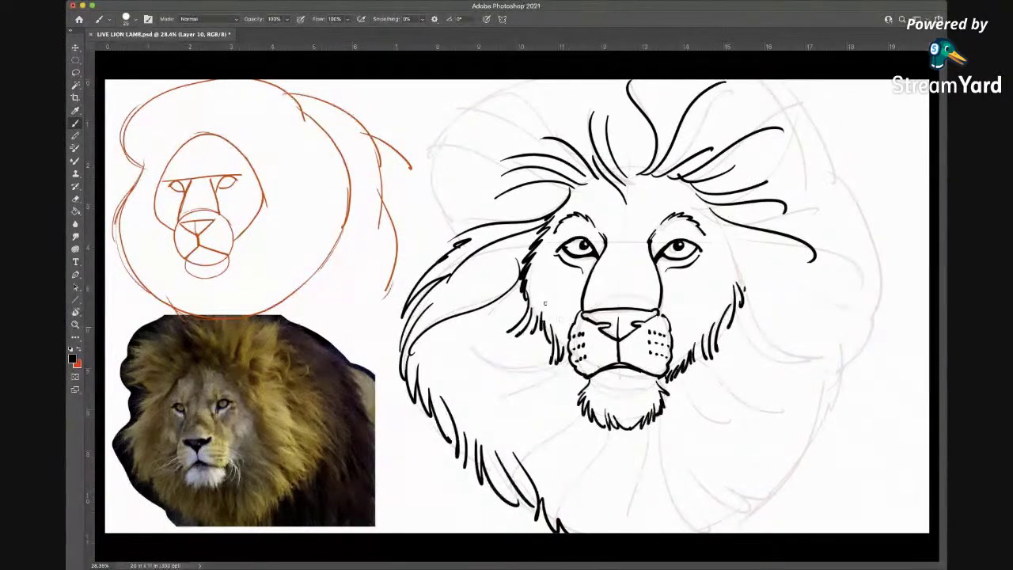
- Add curling strands extending the top-left mane upward
mouse_move(434, 246)
left_mouse_down()
mouse_move(494, 216)
mouse_move(483, 204)
left_mouse_up()
mouse_move(440, 233)
left_mouse_down()
mouse_move(496, 192)
mouse_move(423, 201)
left_mouse_up()
mouse_move(479, 199)
left_mouse_down()
mouse_move(465, 206)
mouse_move(425, 186)
mouse_move(415, 163)
mouse_move(406, 164)
left_mouse_up()
left_click_drag(458, 136, 423, 140)
mouse_move(480, 119)
left_mouse_down()
mouse_move(421, 148)
mouse_move(433, 128)
left_mouse_up()
left_click_drag(528, 90, 450, 119)
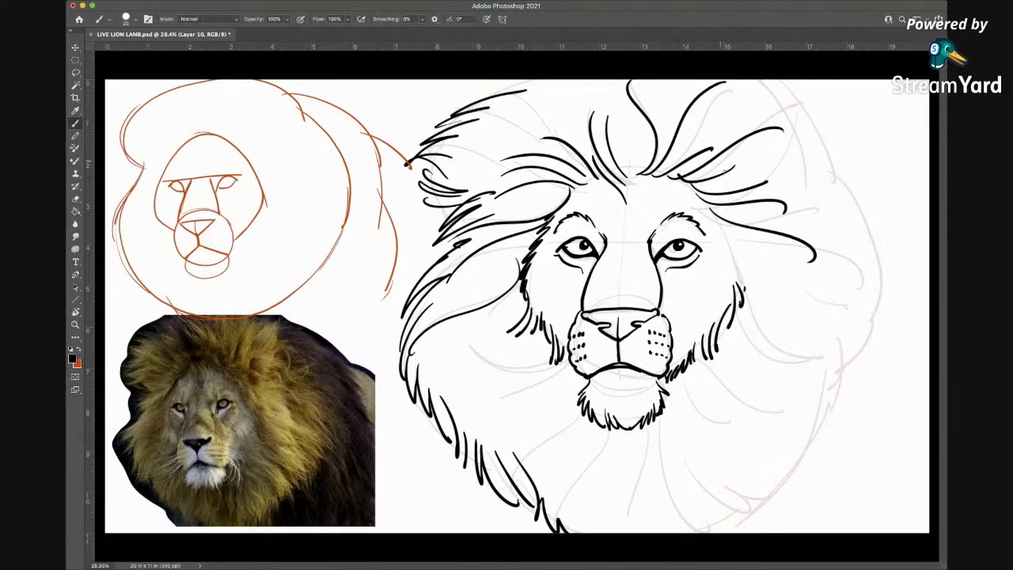
left_click_drag(503, 92, 537, 79)
- Draw curving mane strands along and below the right cheek and jaw
left_click_drag(721, 212, 780, 334)
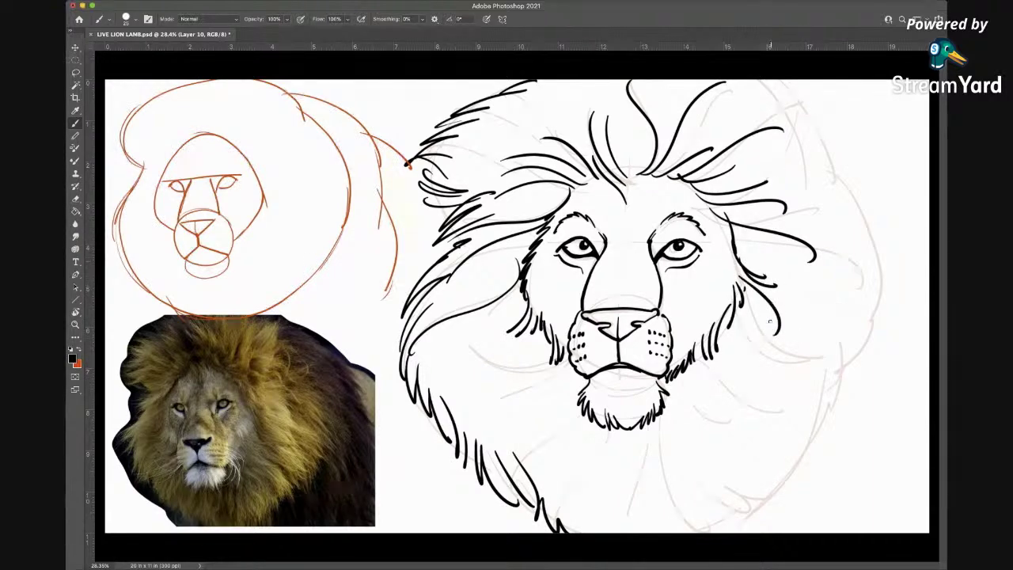
left_click_drag(744, 287, 819, 368)
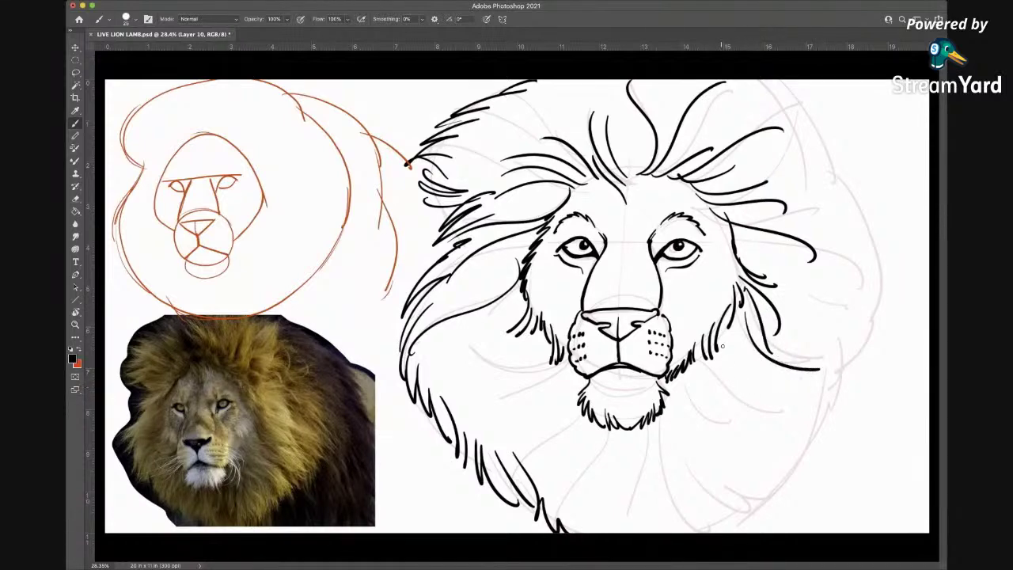
left_click_drag(722, 346, 775, 437)
left_click_drag(753, 397, 811, 432)
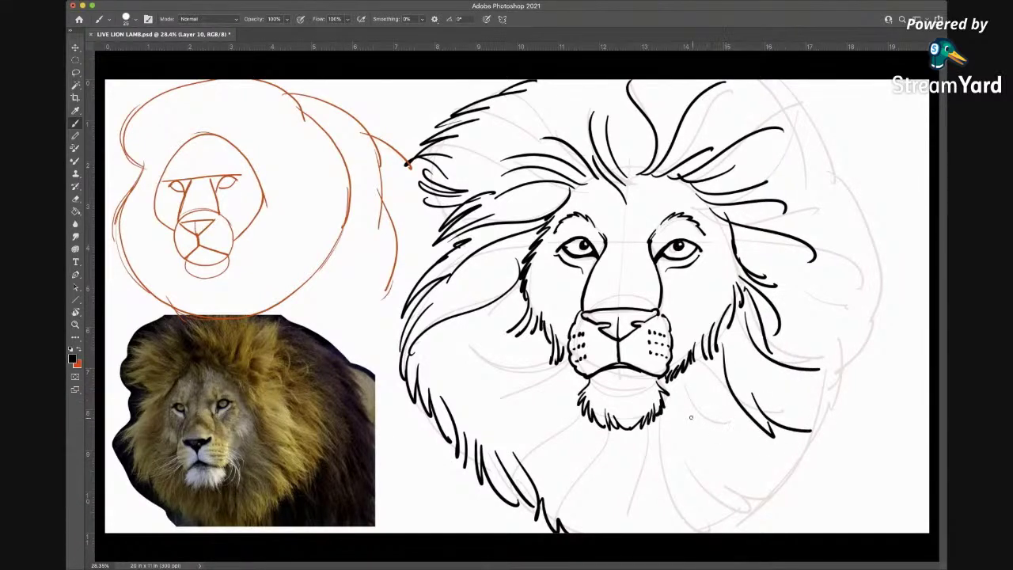
mouse_move(684, 383)
left_mouse_down()
mouse_move(698, 425)
mouse_move(763, 470)
left_mouse_up()
left_click_drag(721, 428, 790, 466)
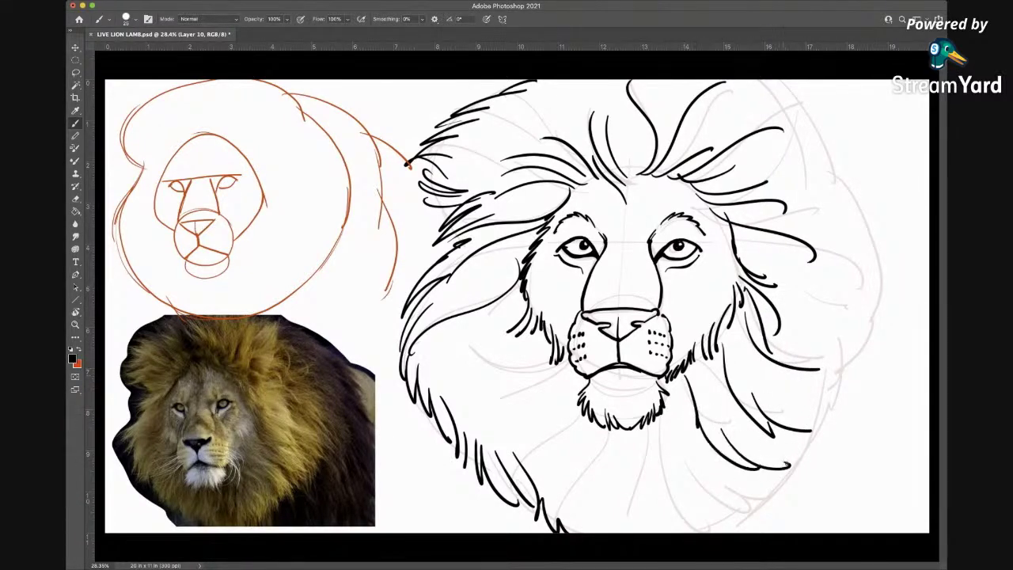
- Add mane strokes running down below the chin and around the left cheek
left_click_drag(611, 432, 567, 521)
left_click_drag(591, 461, 562, 524)
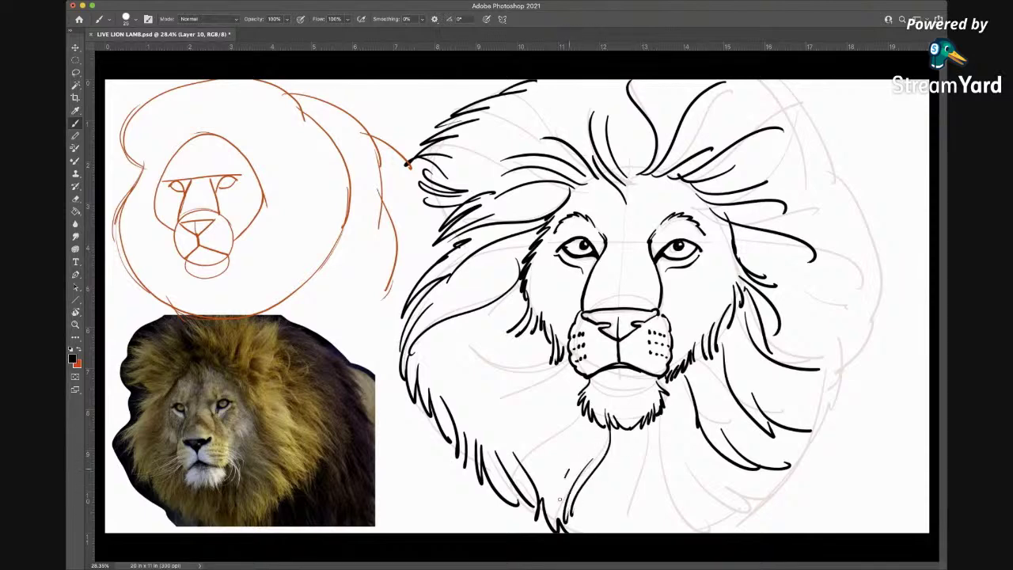
left_click_drag(575, 478, 558, 526)
left_click_drag(621, 438, 632, 528)
left_click_drag(640, 470, 673, 533)
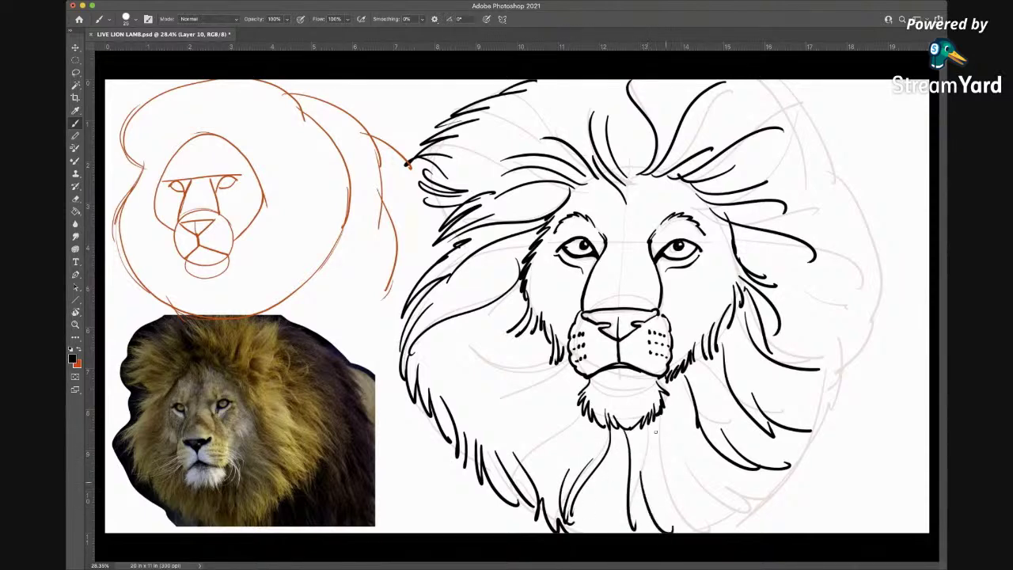
mouse_move(656, 436)
left_mouse_down()
mouse_move(679, 501)
mouse_move(734, 526)
left_mouse_up()
left_click_drag(705, 488, 750, 505)
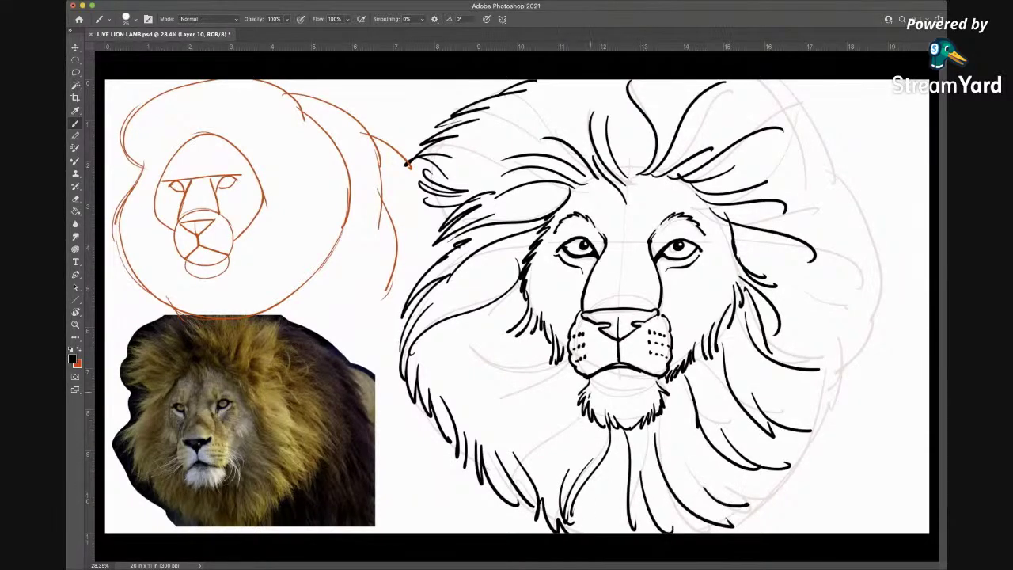
mouse_move(590, 396)
left_mouse_down()
mouse_move(530, 452)
mouse_move(502, 457)
left_mouse_up()
mouse_move(562, 369)
left_mouse_down()
mouse_move(486, 398)
mouse_move(524, 372)
mouse_move(448, 400)
left_mouse_up()
left_click_drag(510, 379, 440, 406)
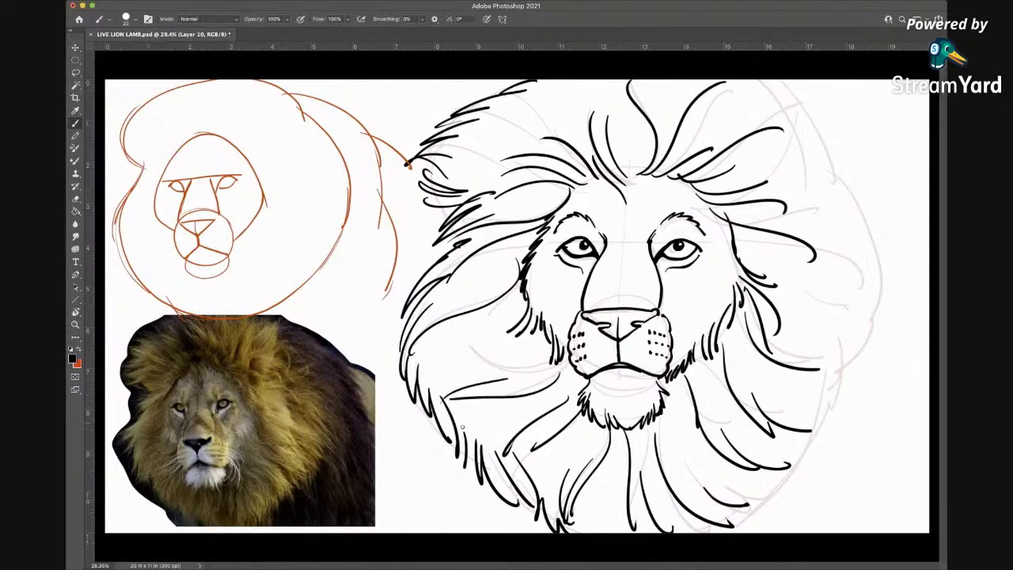
- Draw long flame-like mane tips down the right side and up the upper right
left_click_drag(766, 398, 846, 415)
left_click_drag(790, 385, 854, 382)
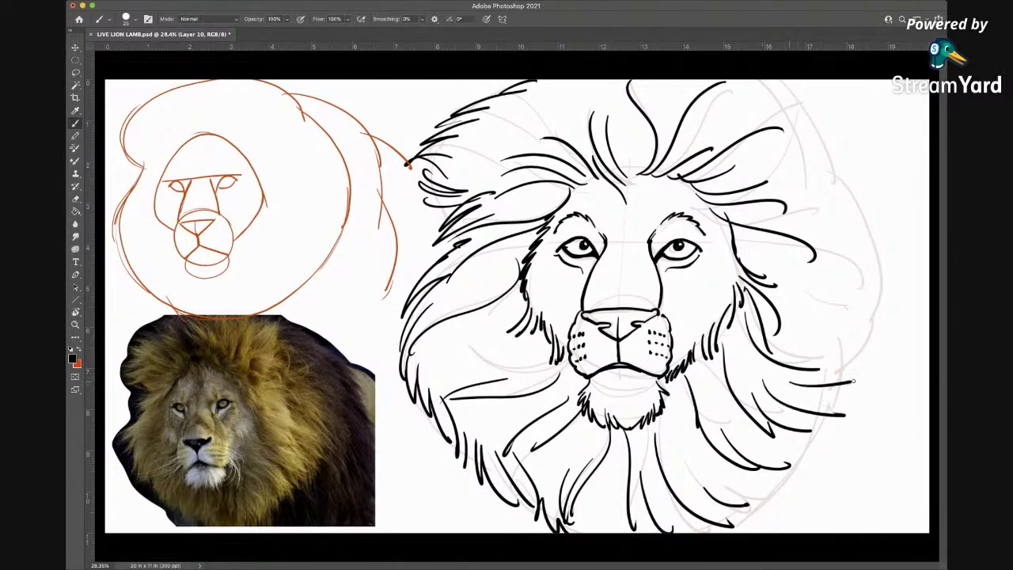
left_click_drag(802, 315, 874, 358)
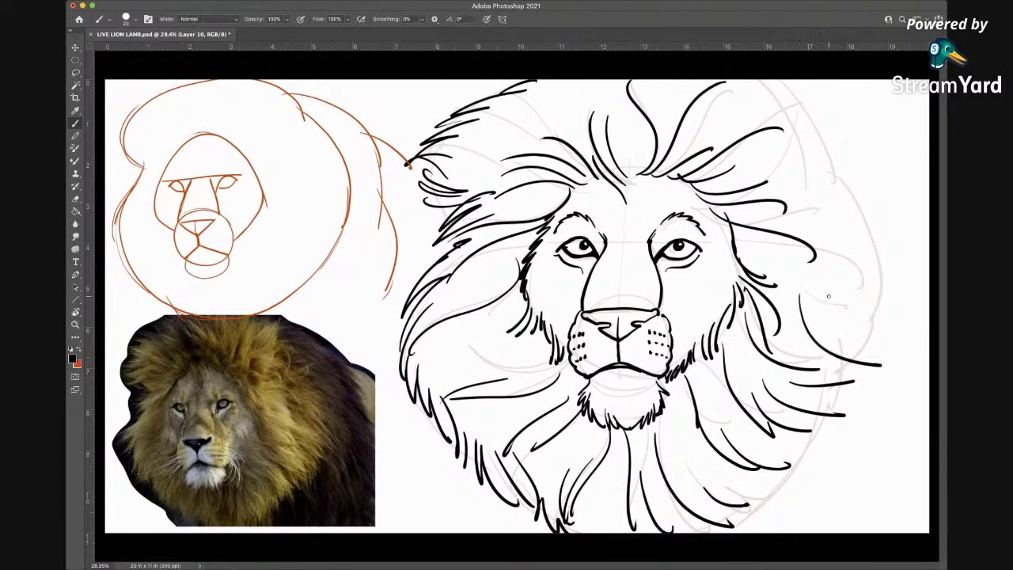
left_click_drag(813, 224, 894, 299)
mouse_move(855, 270)
left_mouse_down()
mouse_move(901, 309)
mouse_move(869, 326)
mouse_move(872, 344)
mouse_move(847, 348)
left_mouse_up()
left_click_drag(844, 212, 885, 274)
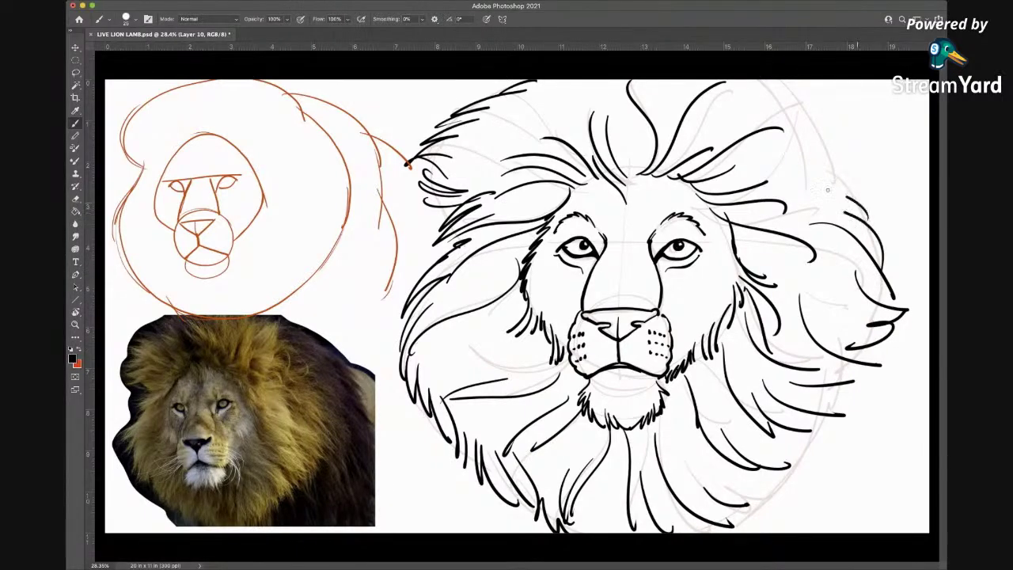
mouse_move(820, 196)
left_mouse_down()
mouse_move(859, 187)
mouse_move(785, 81)
left_mouse_up()
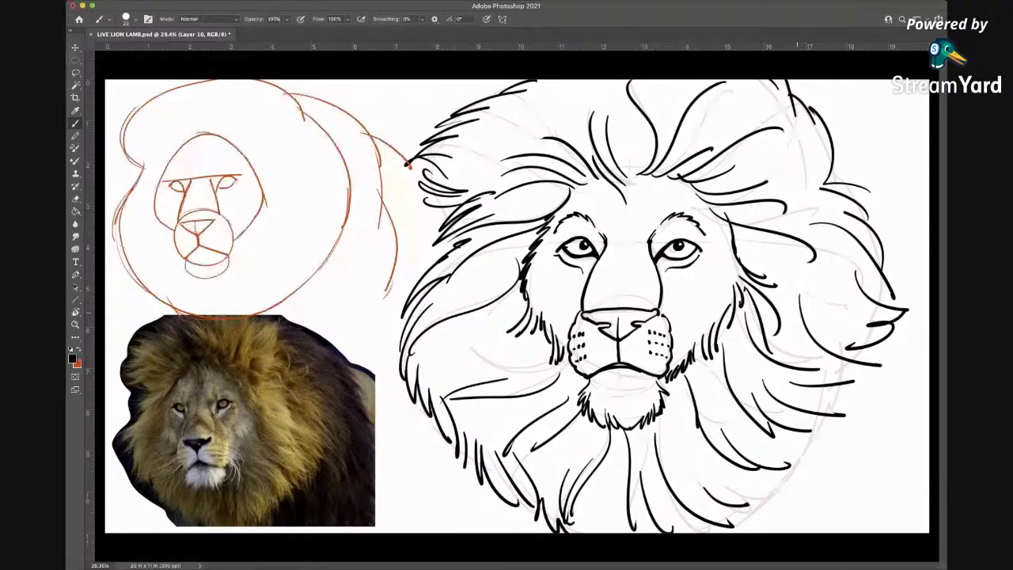
- Add short hair strokes at the mane's bottom, forehead, upper tuft and upper-left curl
left_click_drag(576, 489, 590, 535)
mouse_move(610, 502)
left_mouse_down()
mouse_move(622, 534)
mouse_move(640, 529)
left_mouse_up()
mouse_move(627, 497)
left_mouse_down()
mouse_move(643, 535)
mouse_move(686, 532)
left_mouse_up()
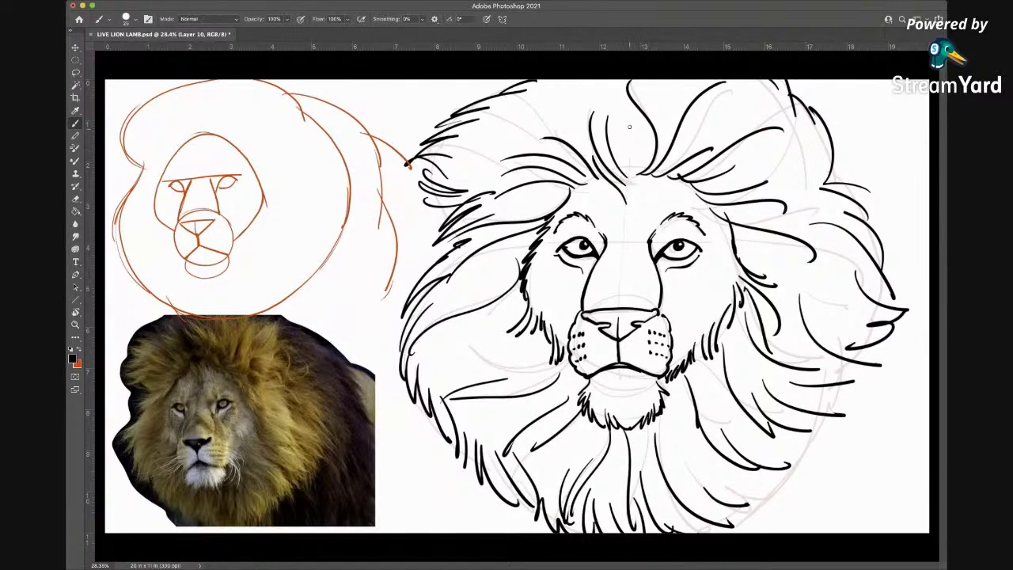
left_click_drag(629, 127, 637, 181)
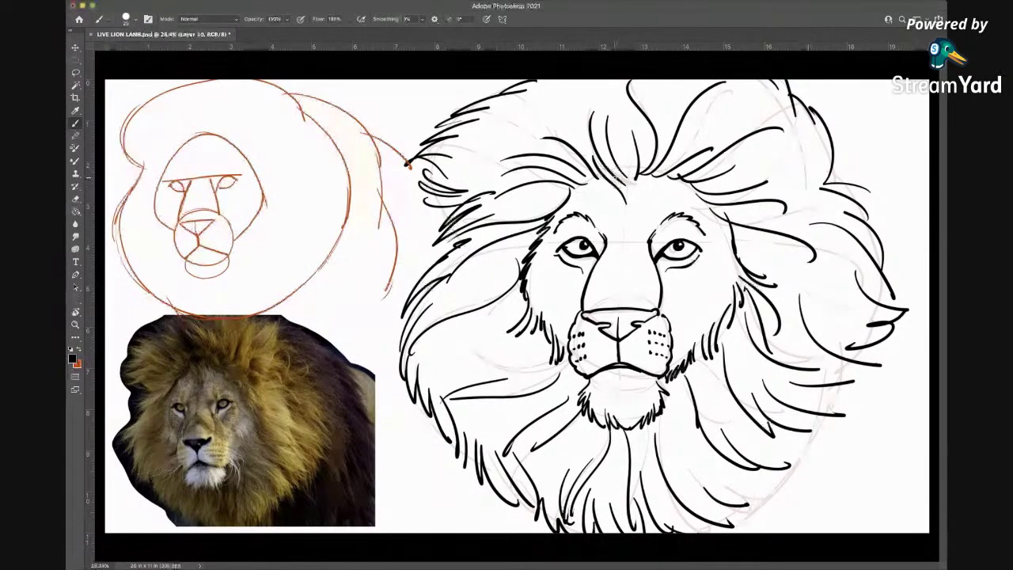
left_click_drag(513, 140, 581, 169)
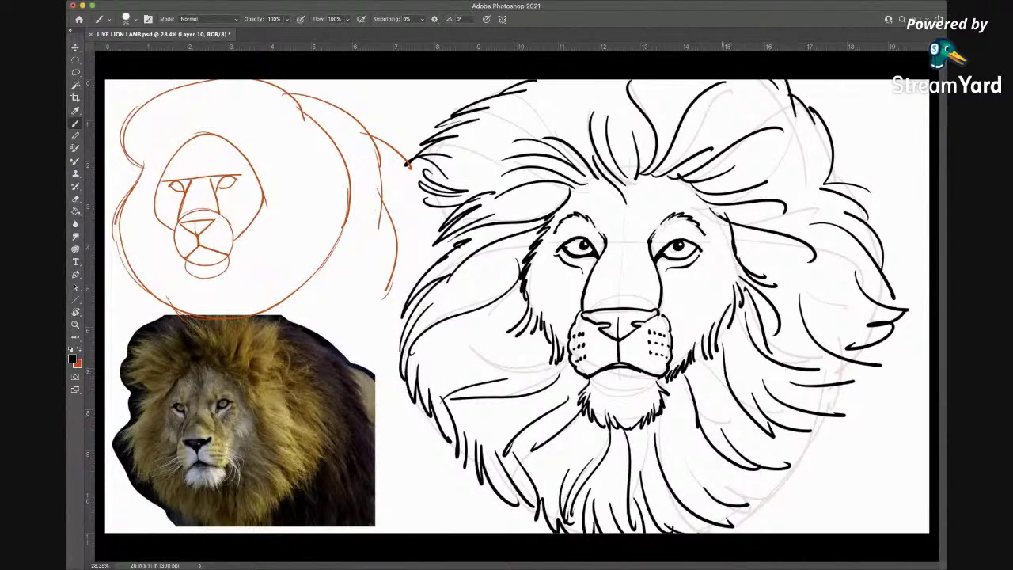
mouse_move(712, 209)
left_mouse_down()
mouse_move(685, 179)
mouse_move(638, 173)
mouse_move(618, 108)
left_mouse_up()
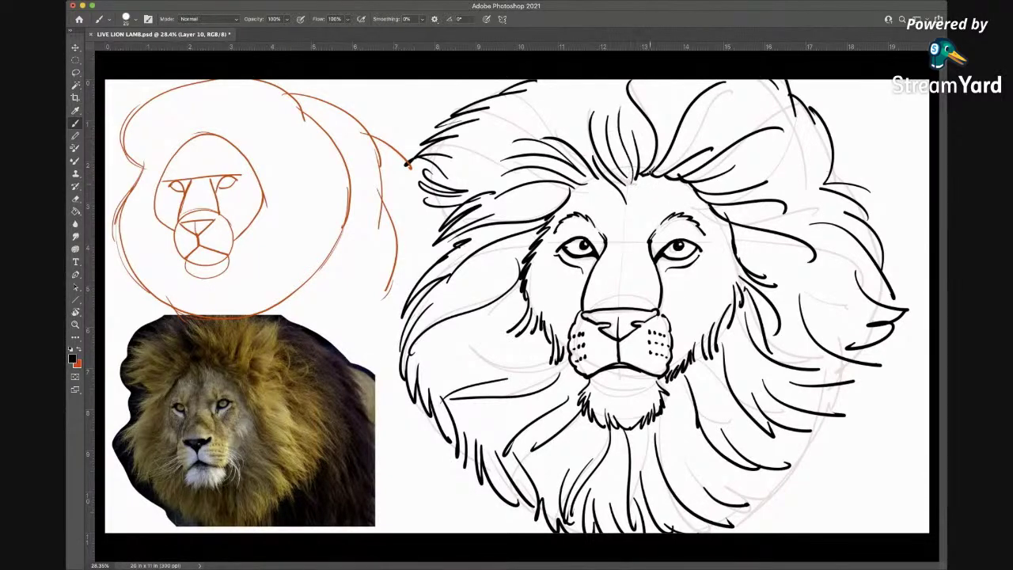
mouse_move(595, 172)
left_mouse_down()
mouse_move(568, 99)
mouse_move(472, 127)
left_mouse_up()
mouse_move(456, 196)
left_mouse_down()
mouse_move(413, 179)
mouse_move(447, 212)
mouse_move(429, 249)
left_mouse_up()
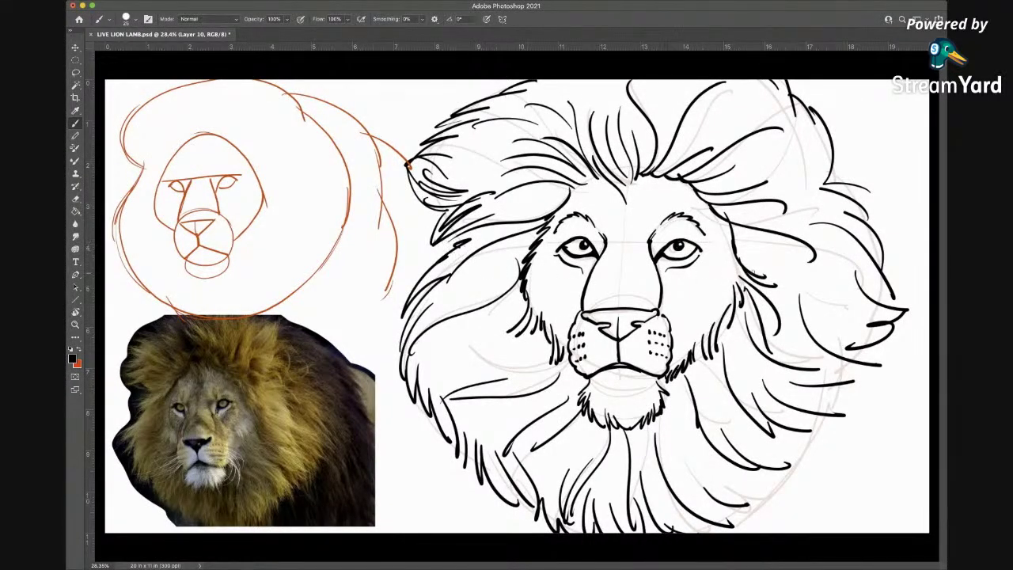
- Add curving mane strokes on the right and down the lower right
mouse_move(822, 138)
left_mouse_down()
mouse_move(816, 195)
mouse_move(793, 203)
left_mouse_up()
mouse_move(885, 351)
left_mouse_down()
mouse_move(834, 361)
mouse_move(814, 395)
left_mouse_up()
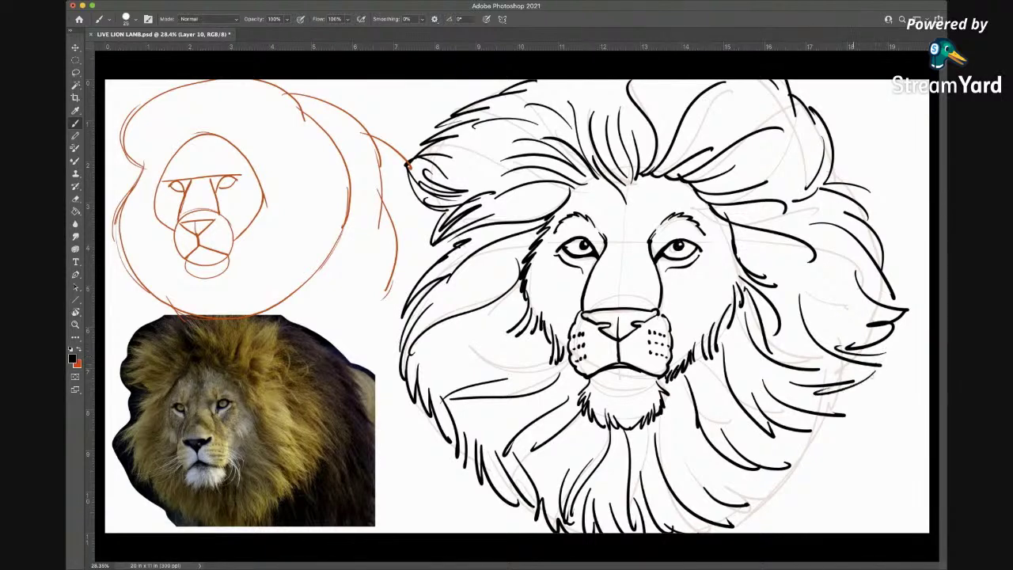
left_click_drag(873, 375, 815, 420)
mouse_move(811, 422)
left_mouse_down()
mouse_move(841, 415)
mouse_move(829, 443)
mouse_move(799, 463)
left_mouse_up()
left_click_drag(820, 453, 755, 502)
left_click_drag(795, 499, 727, 525)
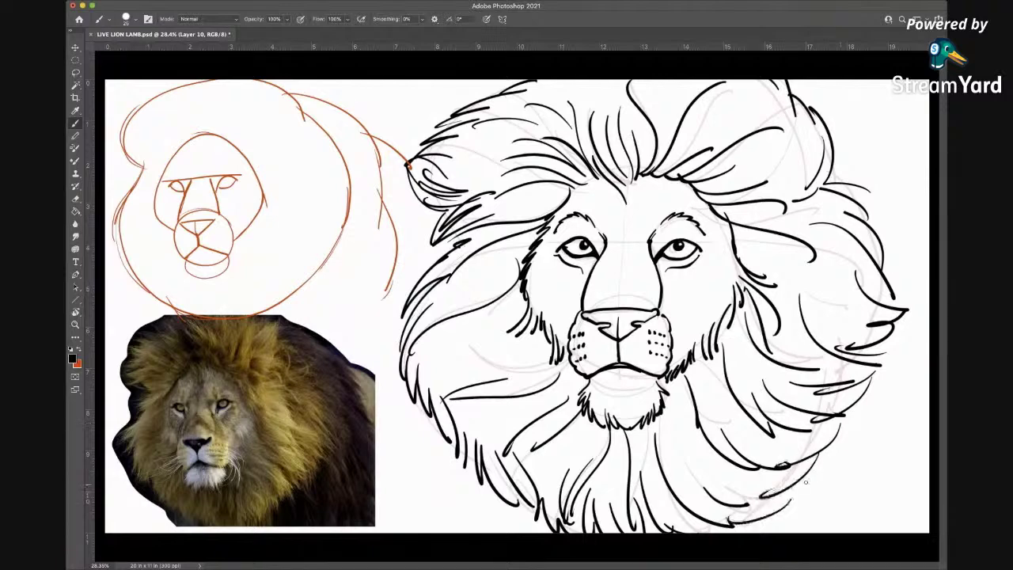
left_click(75, 325)
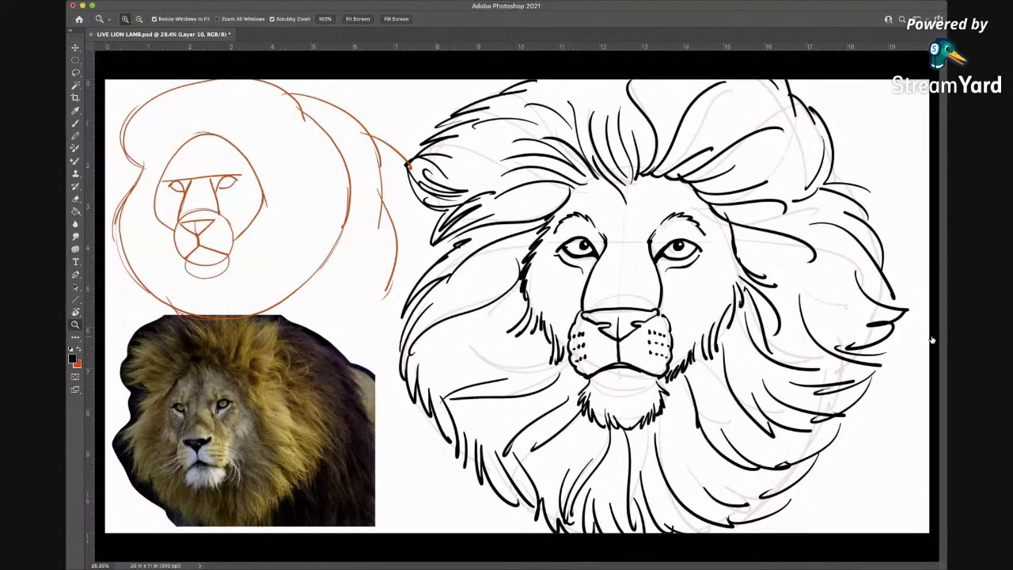
- Hide the faint sketch, lion reference photo and orange sketch layers, keeping the line art visible
left_click(75, 47)
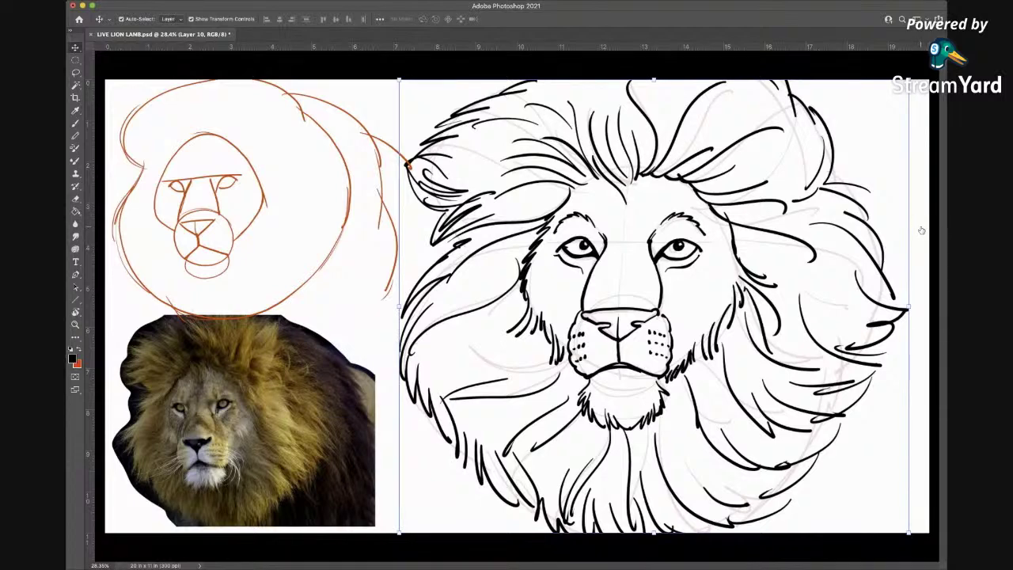
key("Delete")
key("ctrl+z")
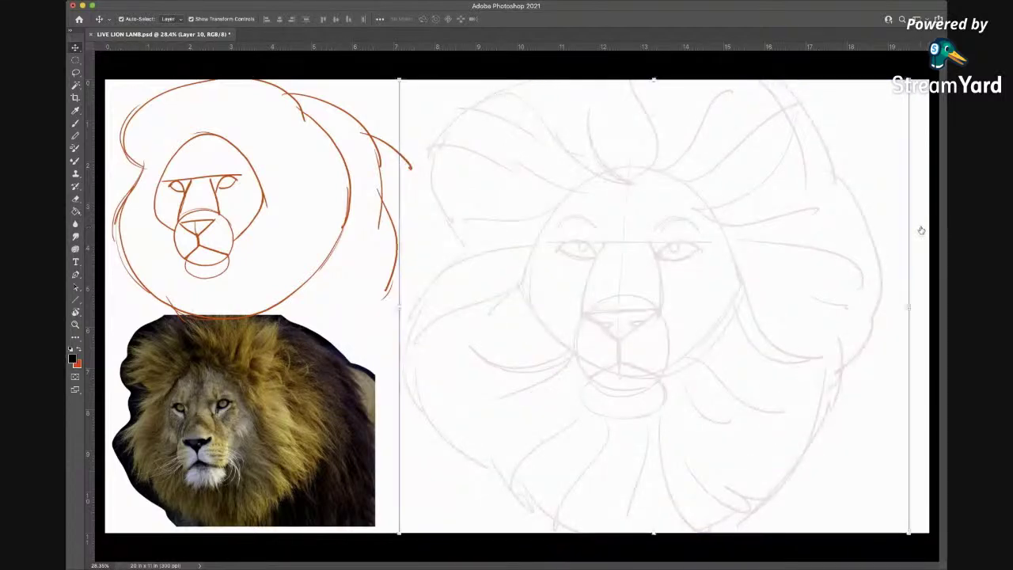
key("ctrl+z")
key("Delete")
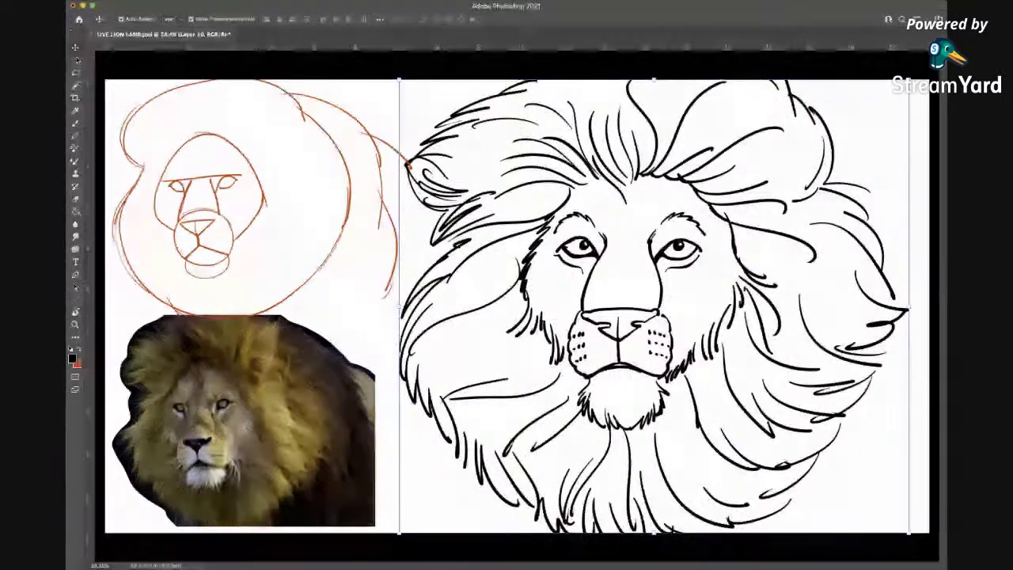
left_click(238, 420)
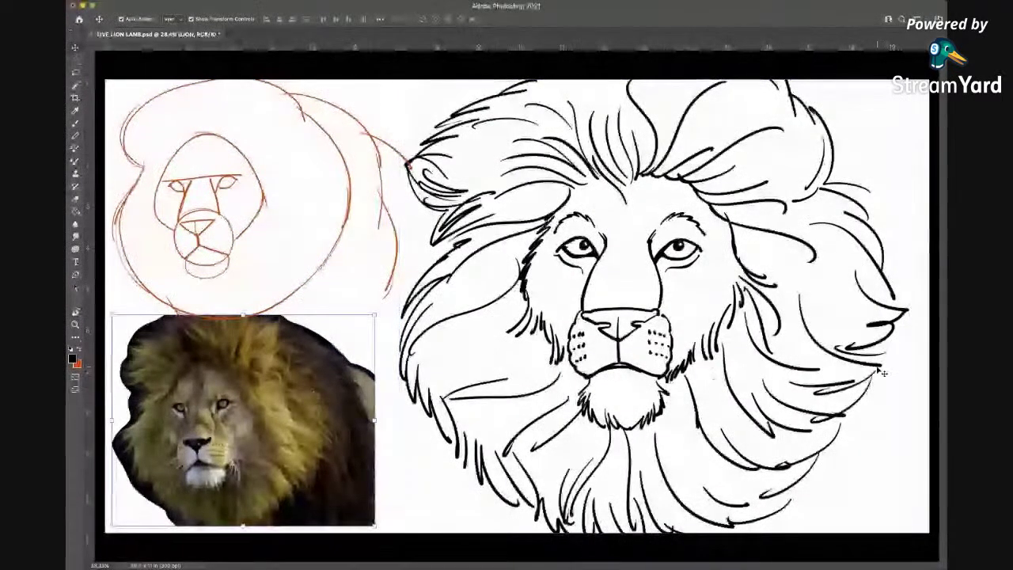
key("Delete")
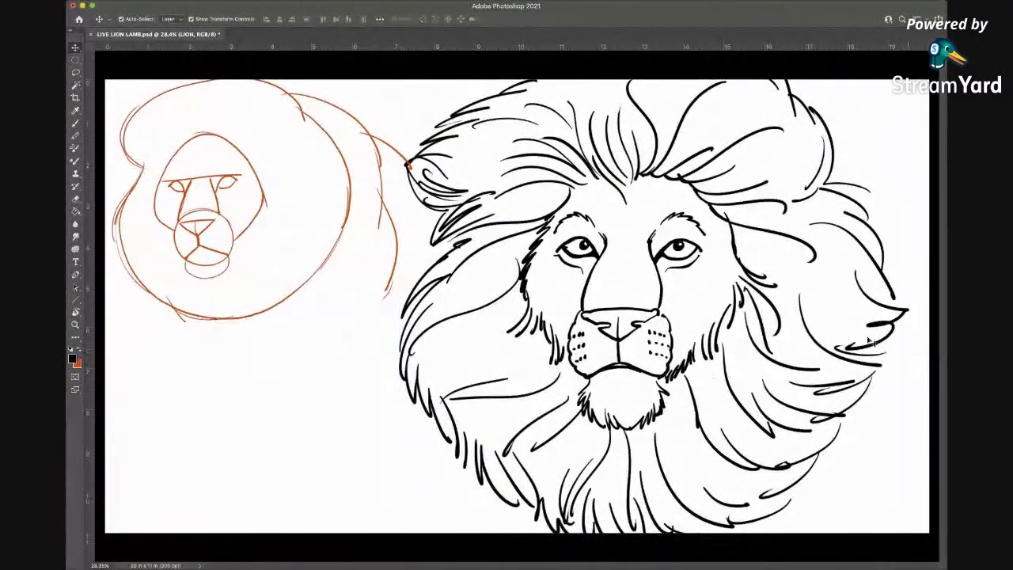
left_click(381, 155)
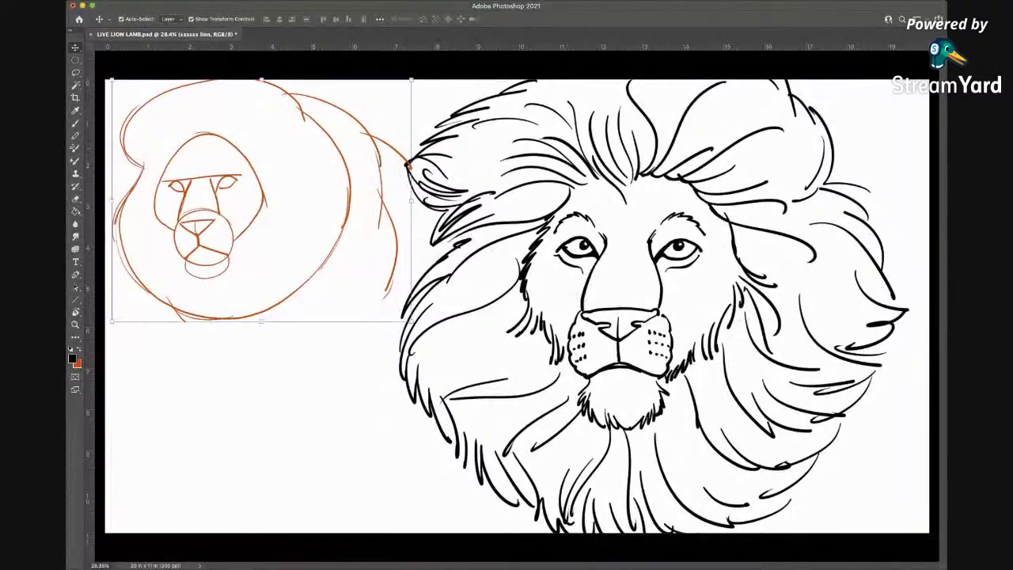
key("Delete")
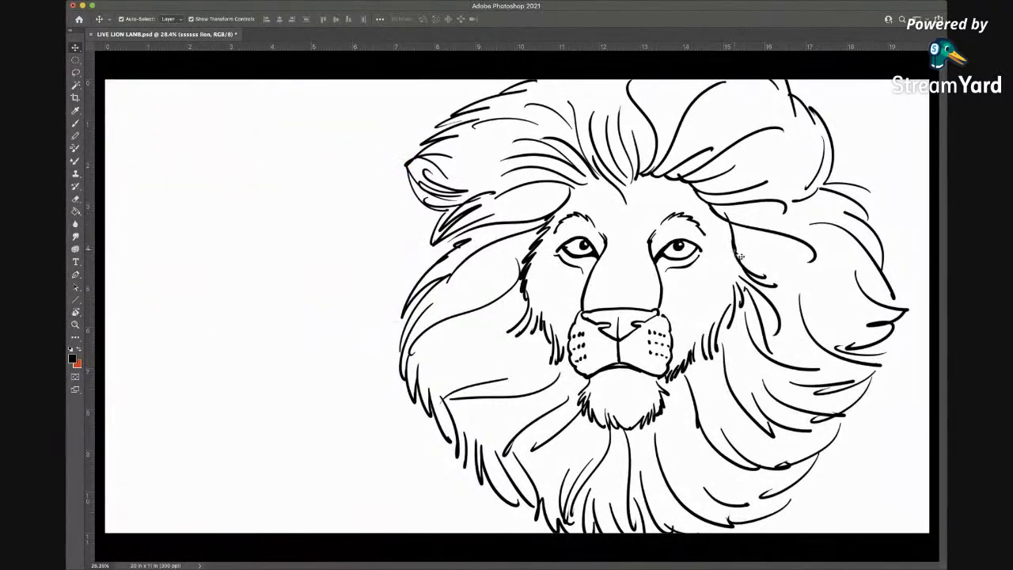
- Move the lion line art left, then hide the LION INKS layer and show the lamb
mouse_move(736, 255)
left_mouse_down()
mouse_move(612, 255)
mouse_move(526, 271)
left_mouse_up()
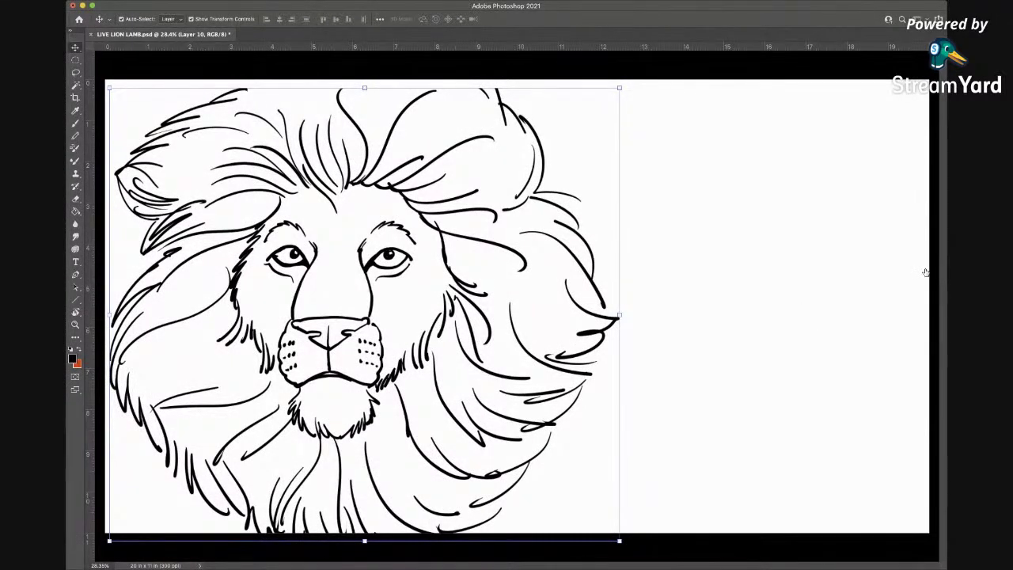
key("BackSpace")
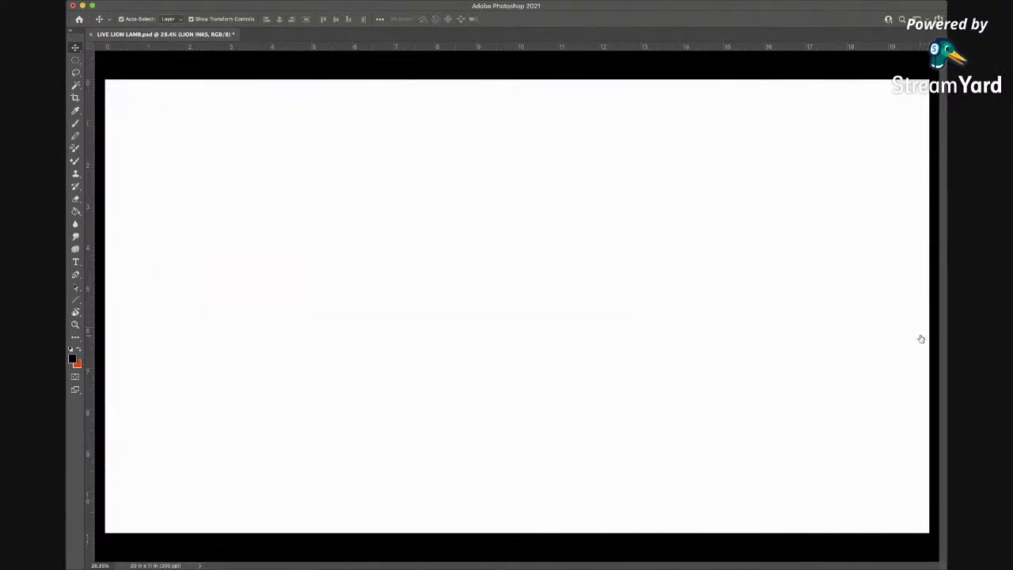
key("ctrl+v")
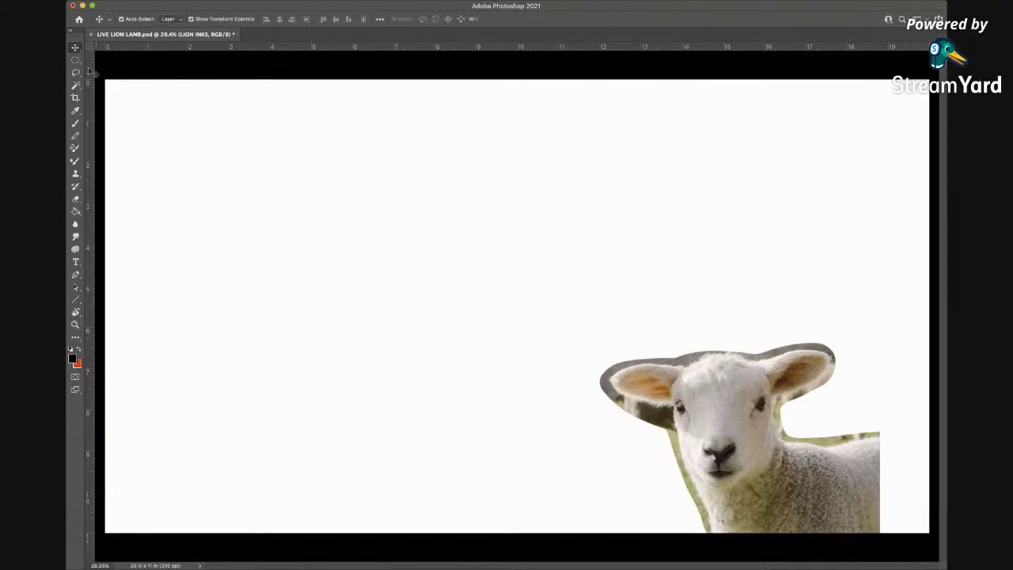
- Position the cut-out lamb photo at the lower left of the canvas
left_click_drag(739, 433, 277, 321)
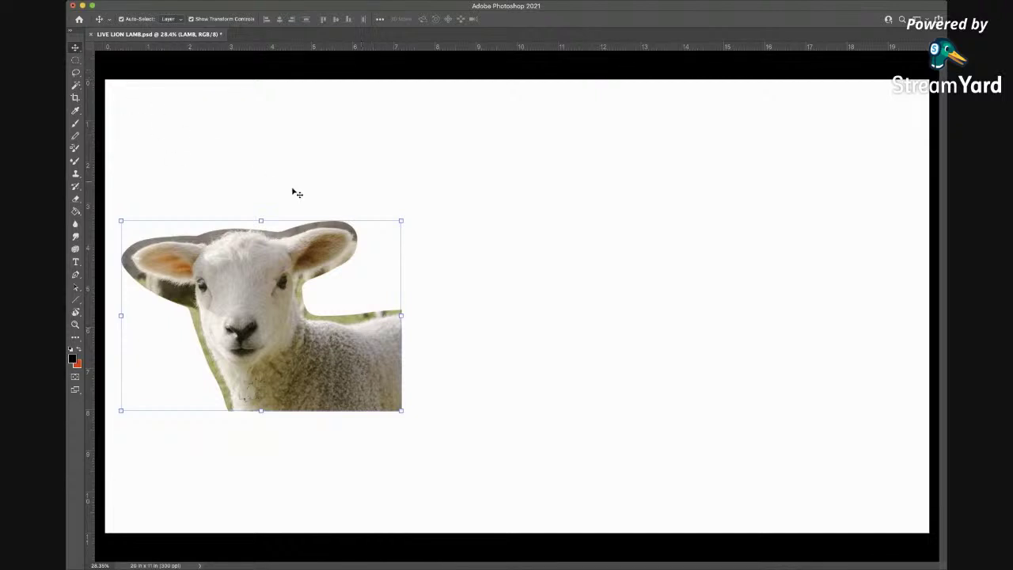
left_click_drag(362, 356, 380, 376)
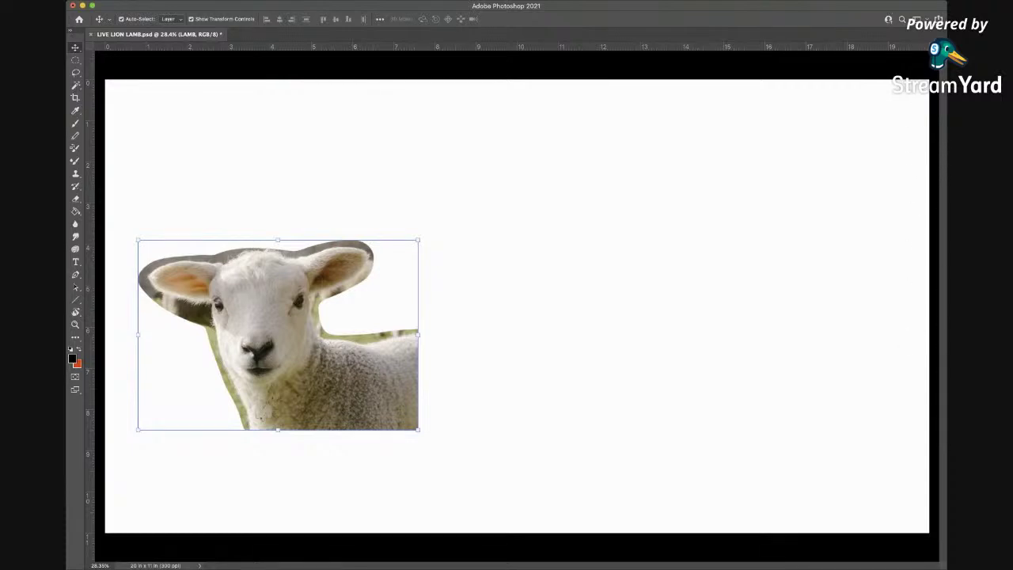
key("alt+[")
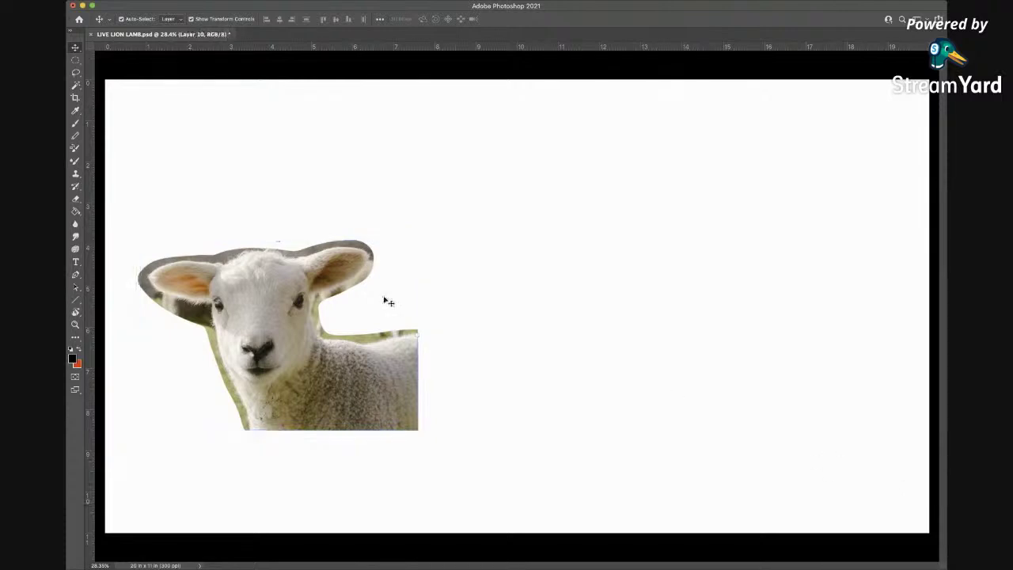
left_click_drag(358, 378, 338, 383)
left_click(75, 122)
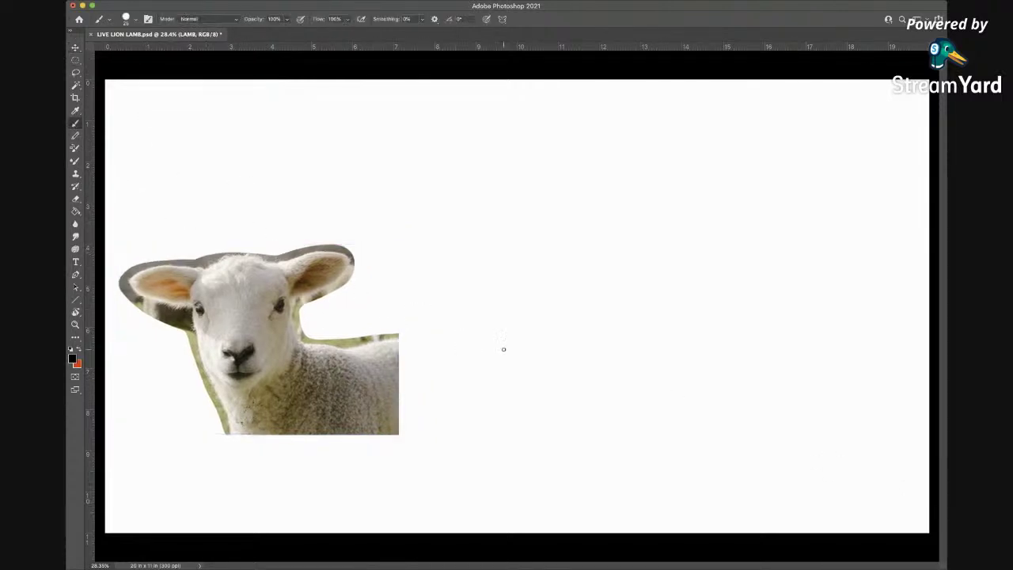
- On a new layer in orange, trace the lamb photo's head top, both face sides and chin
key("x")
key("super+alt+shift+n")
mouse_move(289, 271)
left_mouse_down()
mouse_move(252, 255)
mouse_move(199, 272)
left_mouse_up()
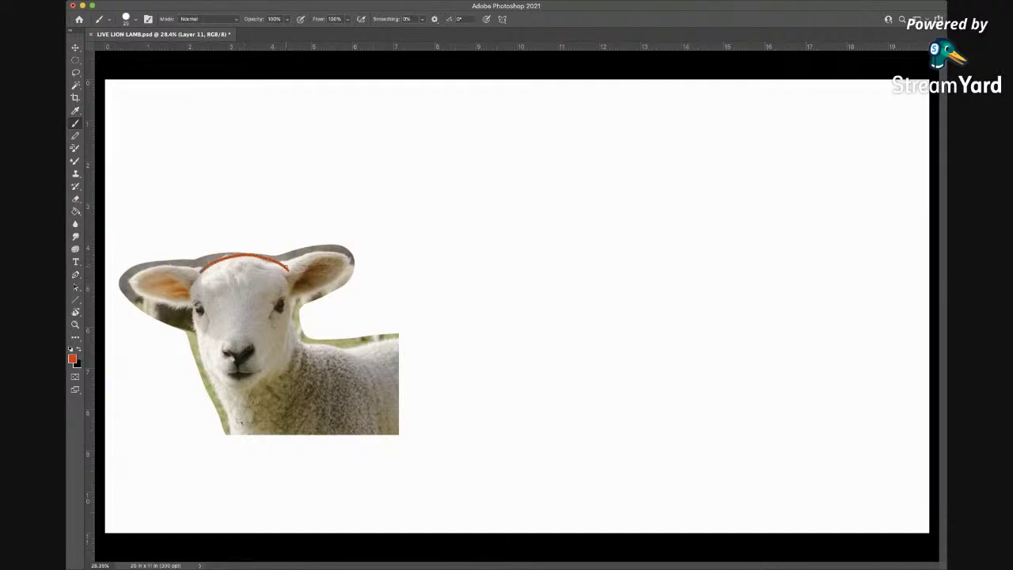
mouse_move(288, 268)
left_mouse_down()
mouse_move(206, 268)
mouse_move(258, 259)
mouse_move(289, 274)
left_mouse_up()
left_click_drag(188, 304, 206, 375)
left_click_drag(290, 269, 273, 374)
mouse_move(206, 368)
left_mouse_down()
mouse_move(242, 391)
mouse_move(279, 367)
left_mouse_up()
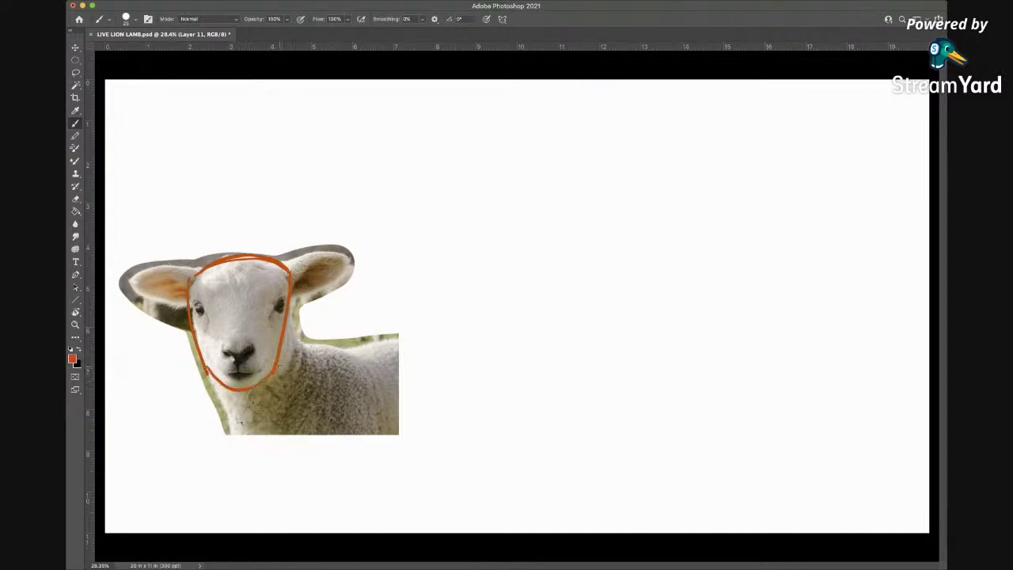
- Mark strokes around the lamb's eyes and outline both ears
left_click_drag(267, 316, 273, 306)
left_click_drag(209, 323, 187, 295)
mouse_move(201, 274)
left_mouse_down()
mouse_move(169, 266)
mouse_move(125, 278)
mouse_move(186, 307)
mouse_move(130, 281)
left_mouse_up()
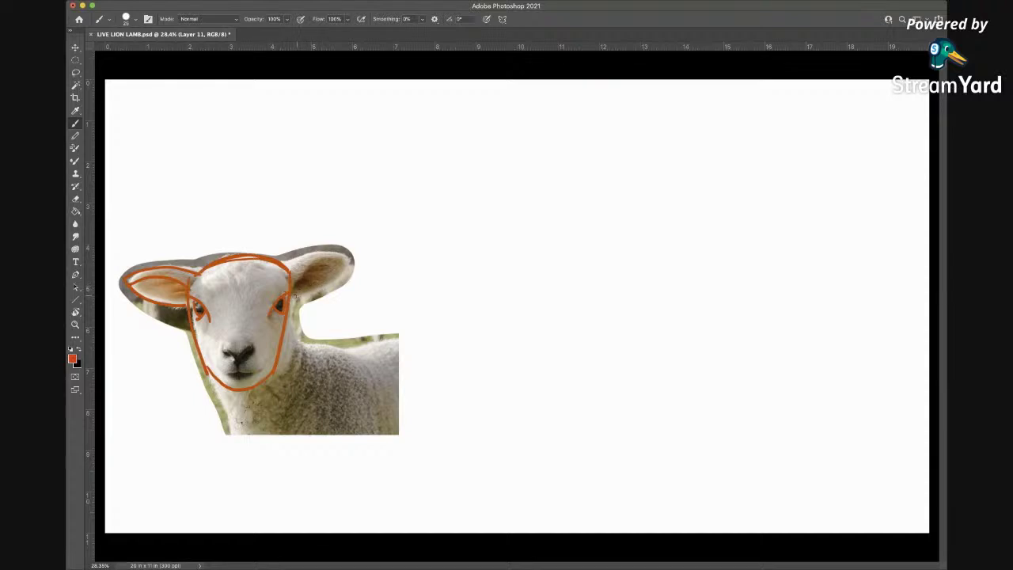
mouse_move(299, 293)
left_mouse_down()
mouse_move(335, 281)
mouse_move(353, 253)
mouse_move(284, 255)
left_mouse_up()
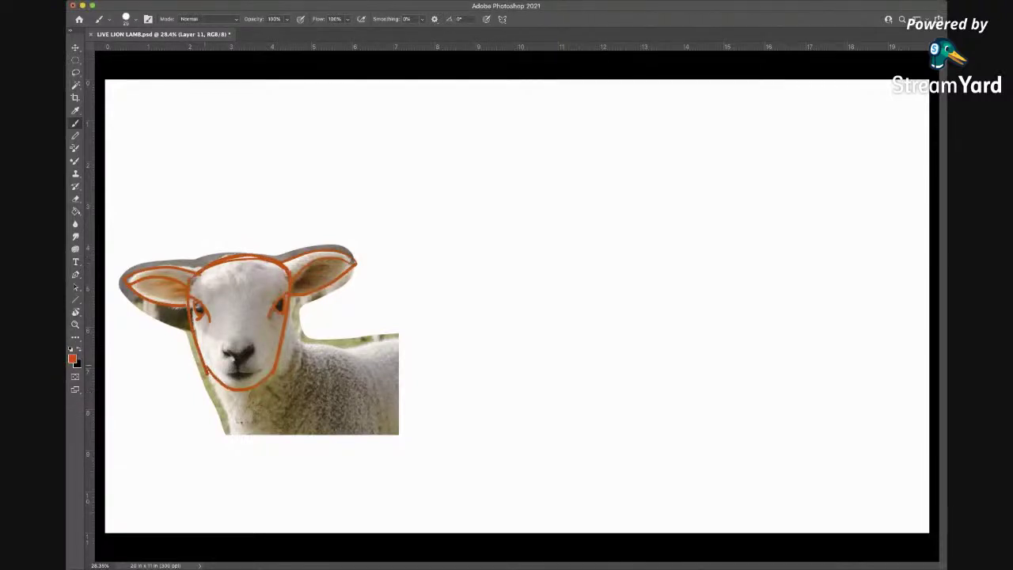
- Trace the jaw, neck, nose circle with its V shape, and a chin line under the mouth
left_click_drag(205, 367, 235, 447)
mouse_move(289, 297)
left_mouse_down()
mouse_move(296, 342)
mouse_move(409, 345)
left_mouse_up()
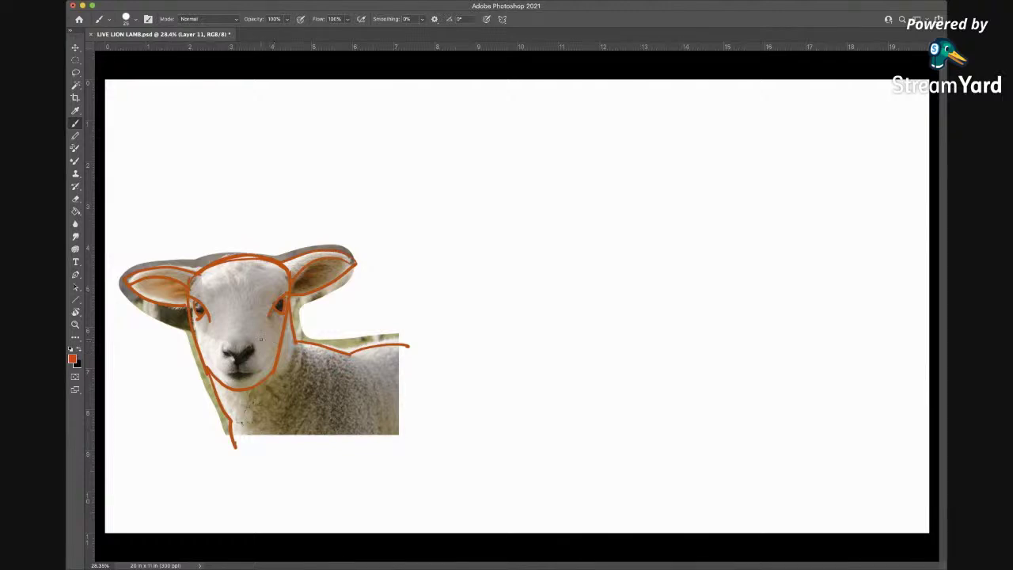
left_click_drag(226, 337, 217, 380)
mouse_move(222, 339)
left_mouse_down()
mouse_move(264, 363)
mouse_move(248, 391)
mouse_move(220, 381)
mouse_move(215, 348)
mouse_move(227, 336)
mouse_move(255, 340)
mouse_move(241, 361)
mouse_move(220, 350)
mouse_move(252, 348)
left_mouse_up()
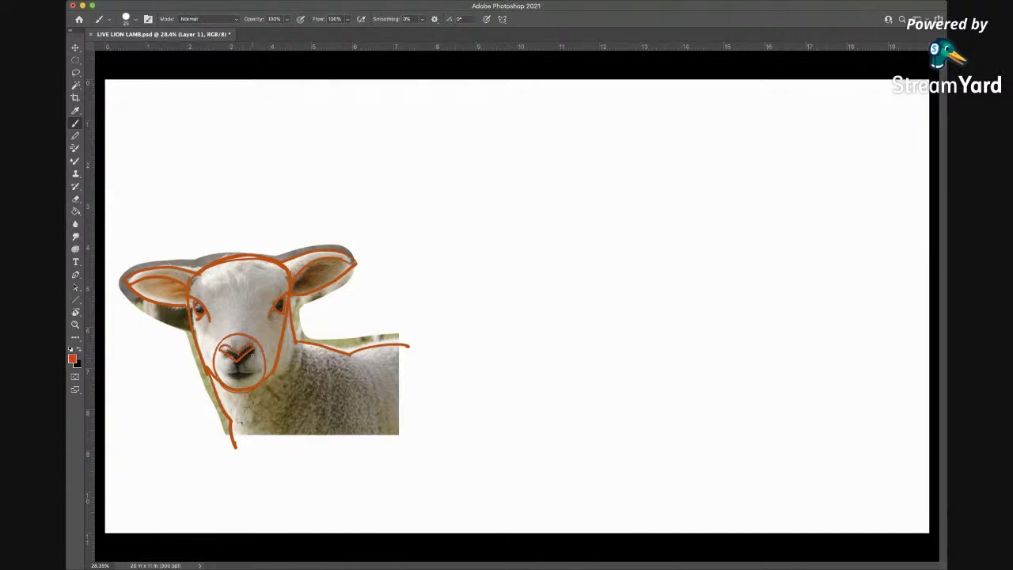
mouse_move(248, 355)
left_mouse_down()
mouse_move(231, 362)
mouse_move(248, 357)
left_mouse_up()
mouse_move(235, 375)
left_mouse_down()
mouse_move(227, 383)
mouse_move(257, 378)
left_mouse_up()
- Move the lamb photo down below the orange tracing, nudge the tracing left, and return to the Brush
key("v")
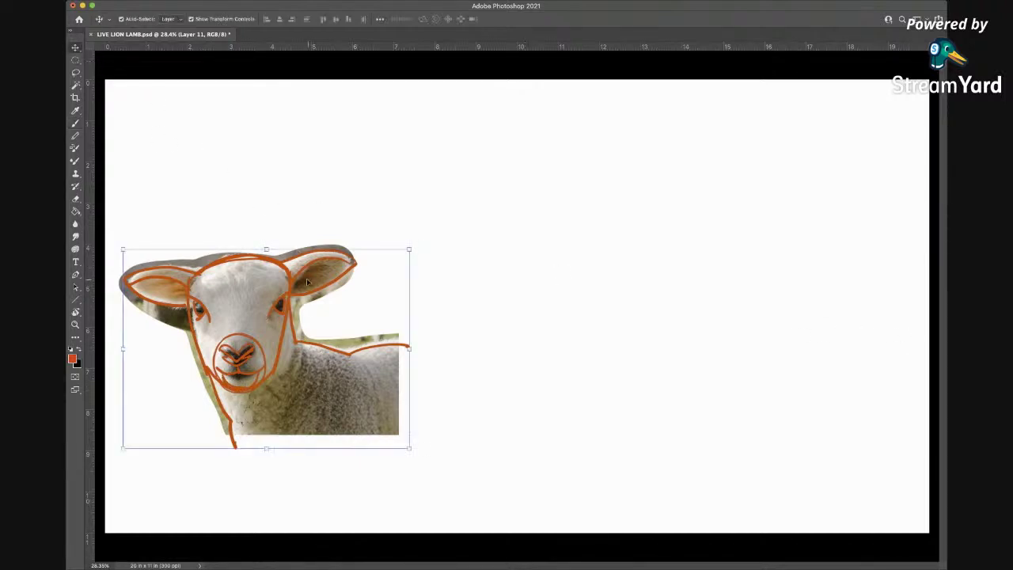
left_click_drag(300, 277, 293, 133)
left_click_drag(342, 378, 329, 466)
left_click_drag(342, 212, 337, 213)
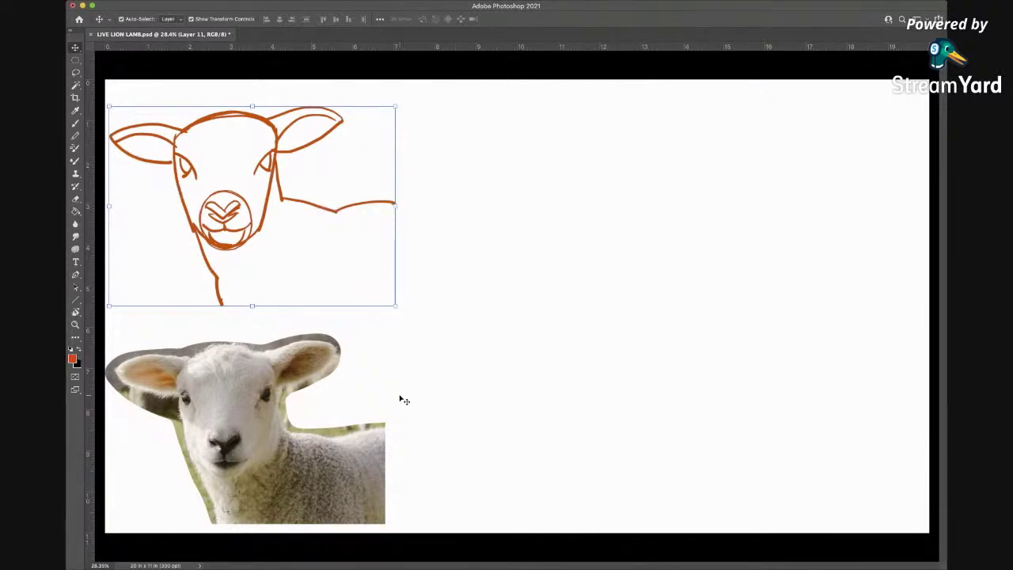
key("b")
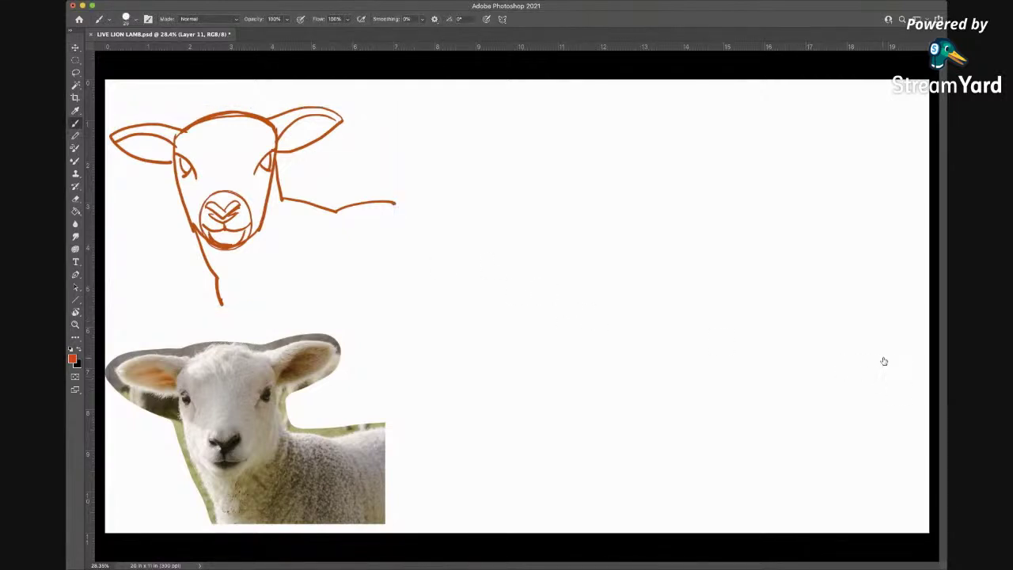
key("super+z")
key("shift+super+z")
- Shrink the brush and draw a large elongated head outline on a new layer
key("bracketleft")
key("super+shift+alt+n")
mouse_move(538, 207)
left_mouse_down()
mouse_move(634, 188)
mouse_move(707, 207)
left_mouse_up()
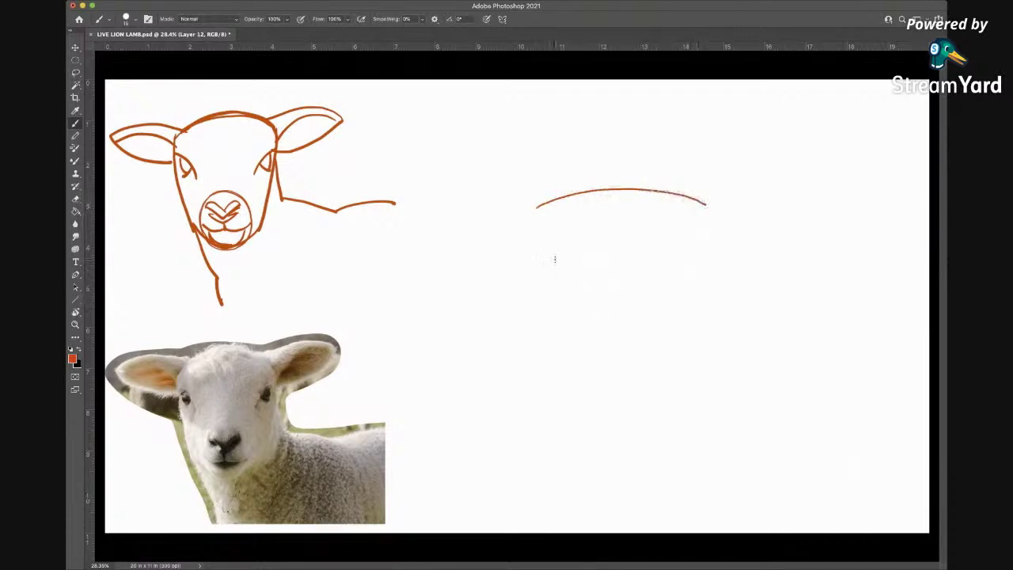
mouse_move(537, 208)
left_mouse_down()
mouse_move(531, 278)
mouse_move(553, 388)
left_mouse_up()
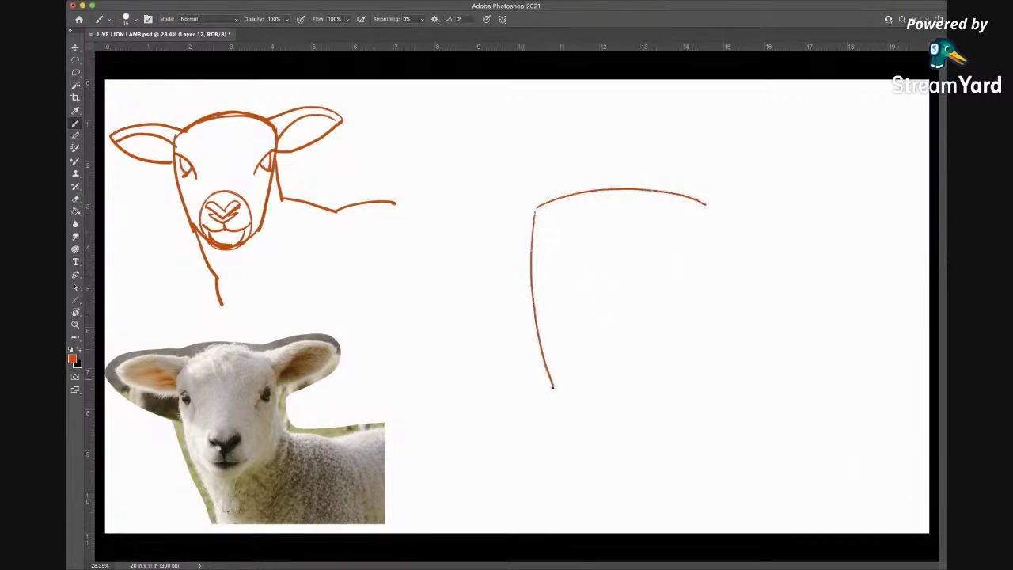
left_click_drag(706, 208, 676, 373)
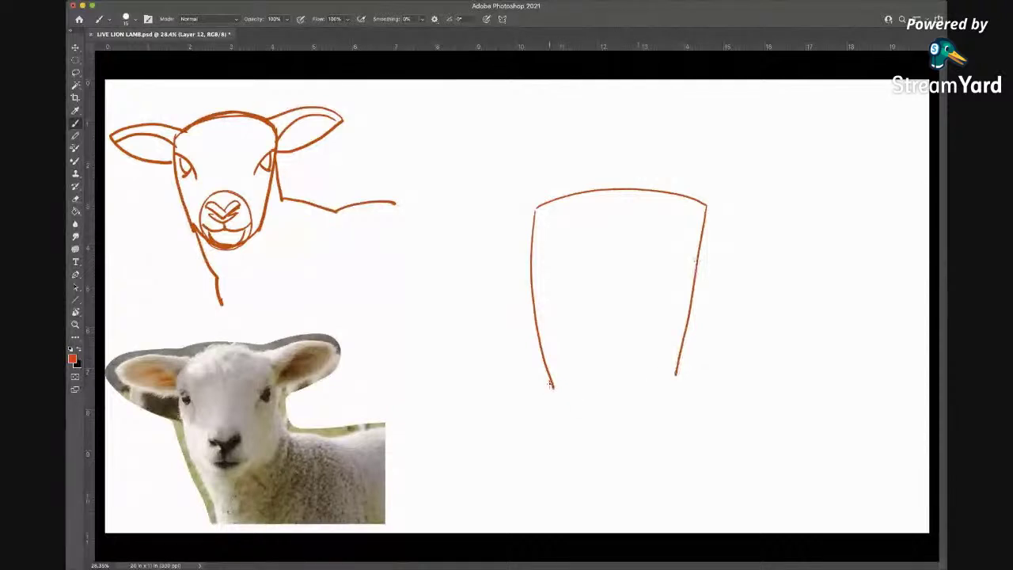
mouse_move(552, 386)
left_mouse_down()
mouse_move(582, 416)
mouse_move(614, 422)
mouse_move(640, 417)
mouse_move(674, 379)
mouse_move(574, 411)
mouse_move(557, 380)
left_mouse_up()
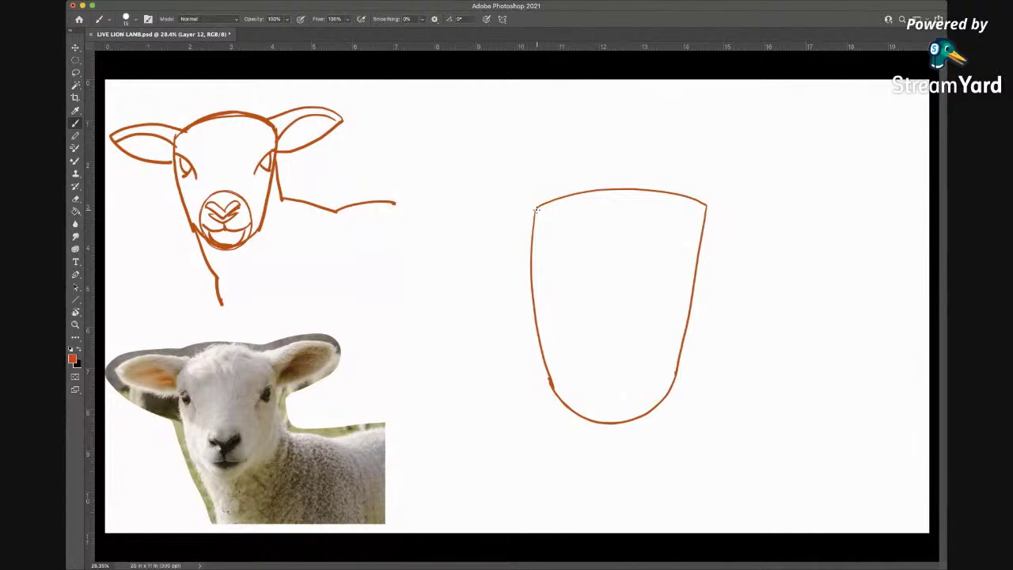
- Add the back line, extend the top line right, and draw two wide leaf-shaped ears
mouse_move(537, 208)
left_mouse_down()
mouse_move(464, 190)
mouse_move(366, 212)
left_mouse_up()
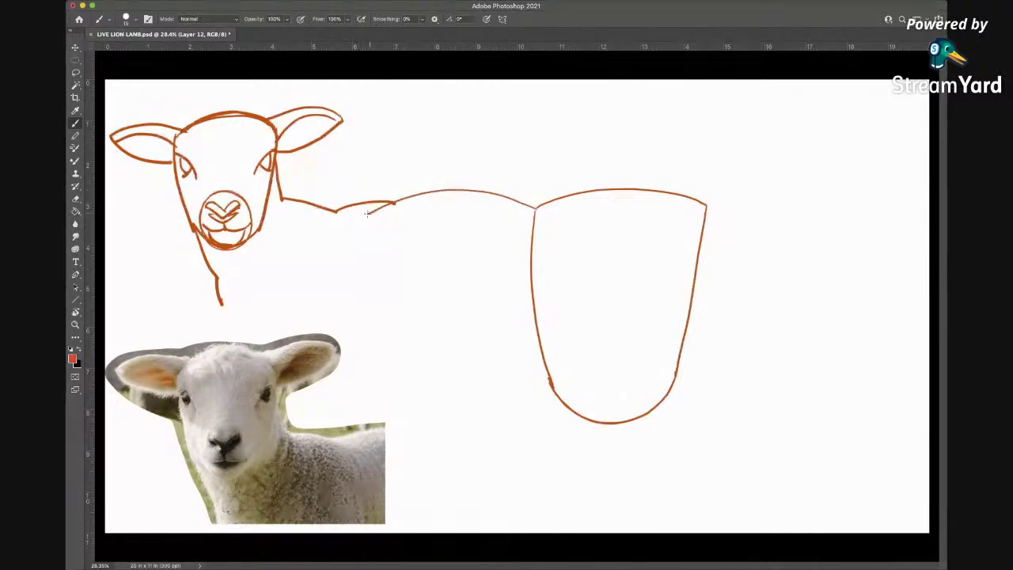
mouse_move(706, 205)
left_mouse_down()
mouse_move(823, 192)
mouse_move(864, 211)
left_mouse_up()
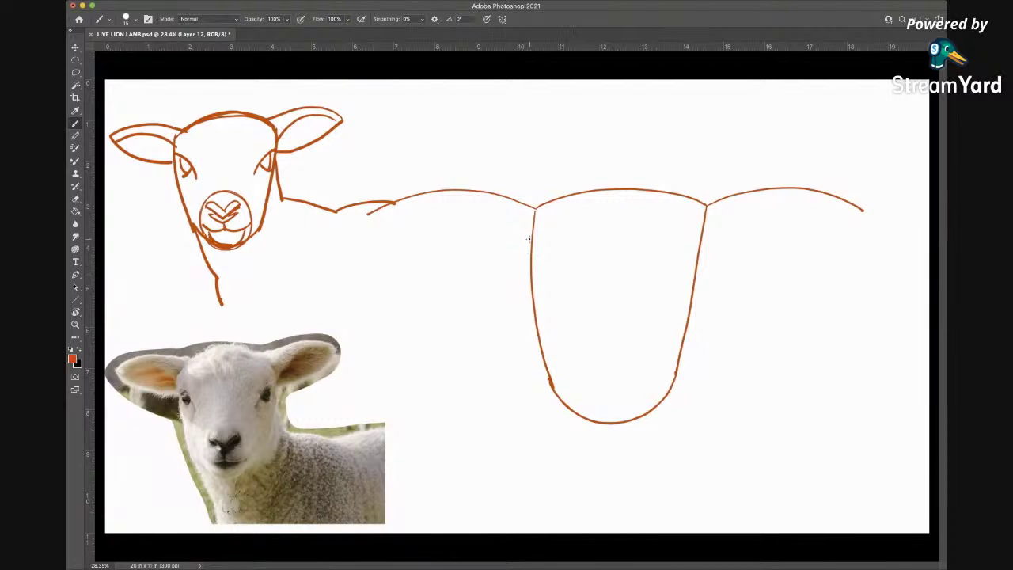
mouse_move(530, 244)
left_mouse_down()
mouse_move(476, 208)
mouse_move(393, 207)
left_mouse_up()
mouse_move(701, 244)
left_mouse_down()
mouse_move(772, 201)
mouse_move(847, 212)
mouse_move(805, 198)
mouse_move(758, 205)
mouse_move(702, 247)
mouse_move(749, 211)
mouse_move(796, 199)
mouse_move(836, 211)
left_mouse_up()
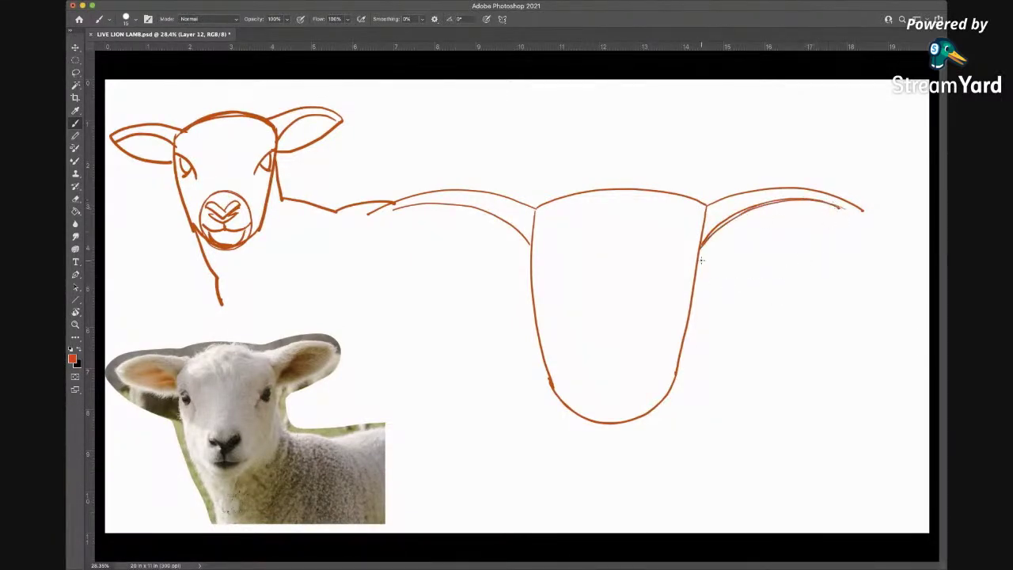
mouse_move(701, 257)
left_mouse_down()
mouse_move(744, 264)
mouse_move(828, 241)
mouse_move(863, 211)
left_mouse_up()
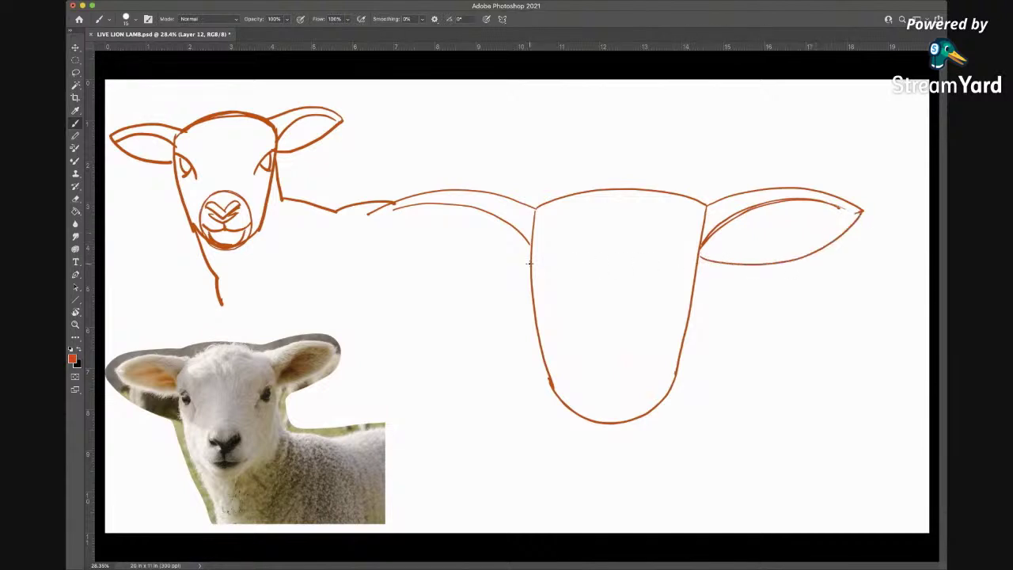
mouse_move(529, 263)
left_mouse_down()
mouse_move(467, 266)
mouse_move(373, 213)
left_mouse_up()
mouse_move(539, 212)
left_mouse_down()
mouse_move(487, 192)
mouse_move(378, 211)
left_mouse_up()
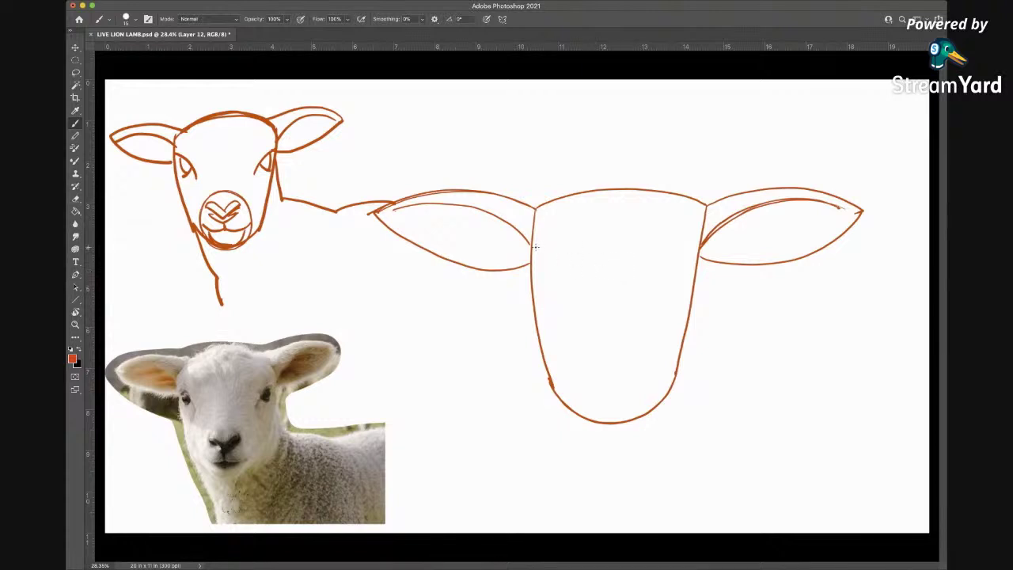
- Draw the brow line, both inner cheek curves and the muzzle circle on the large head
left_click_drag(532, 246, 699, 245)
left_click_drag(527, 247, 701, 246)
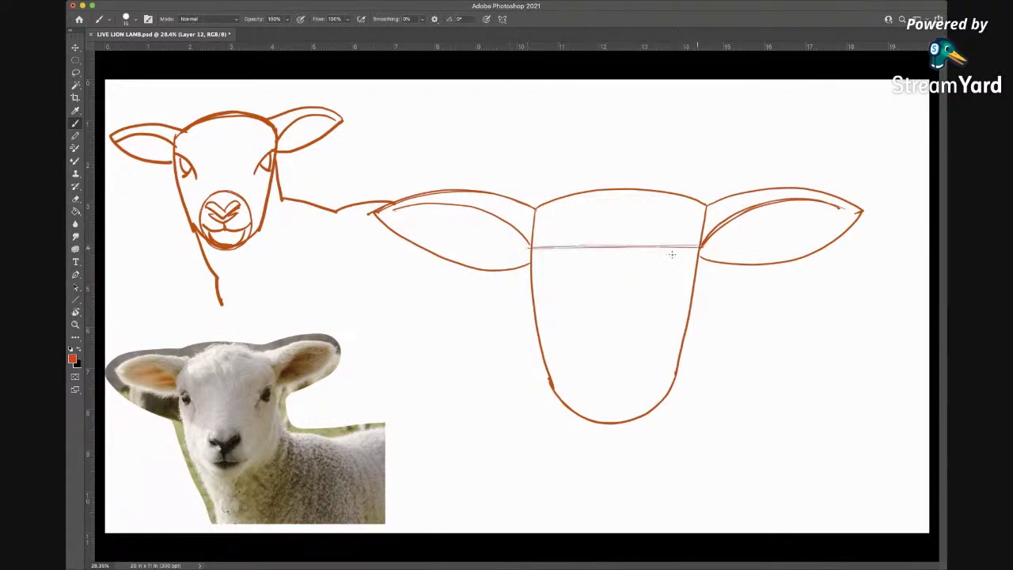
left_click_drag(529, 247, 572, 299)
left_click_drag(531, 247, 572, 296)
left_click_drag(648, 297, 698, 247)
mouse_move(638, 336)
left_mouse_down()
mouse_move(617, 325)
mouse_move(581, 340)
mouse_move(563, 370)
mouse_move(566, 401)
mouse_move(589, 424)
mouse_move(616, 429)
mouse_move(645, 416)
left_mouse_up()
mouse_move(599, 334)
left_mouse_down()
mouse_move(650, 349)
mouse_move(654, 358)
mouse_move(640, 336)
mouse_move(655, 397)
mouse_move(639, 424)
mouse_move(592, 432)
mouse_move(565, 396)
mouse_move(569, 364)
mouse_move(591, 333)
mouse_move(620, 327)
left_mouse_up()
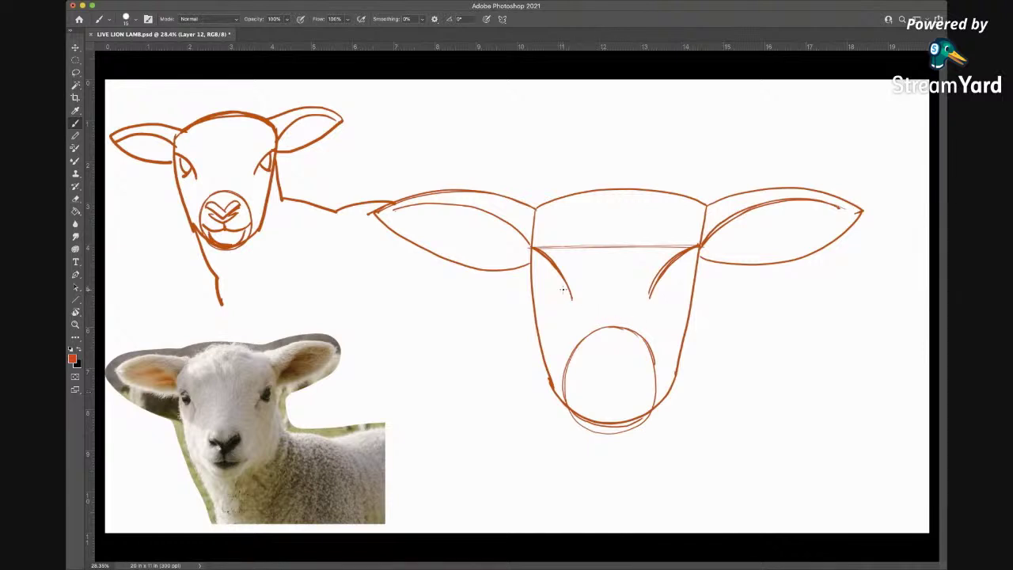
- Shape both almond eyes beneath the brow line
left_click_drag(563, 279, 538, 296)
left_click_drag(660, 275, 686, 292)
left_click_drag(538, 255, 548, 290)
mouse_move(687, 252)
left_mouse_down()
mouse_move(674, 292)
mouse_move(688, 265)
mouse_move(664, 283)
left_mouse_up()
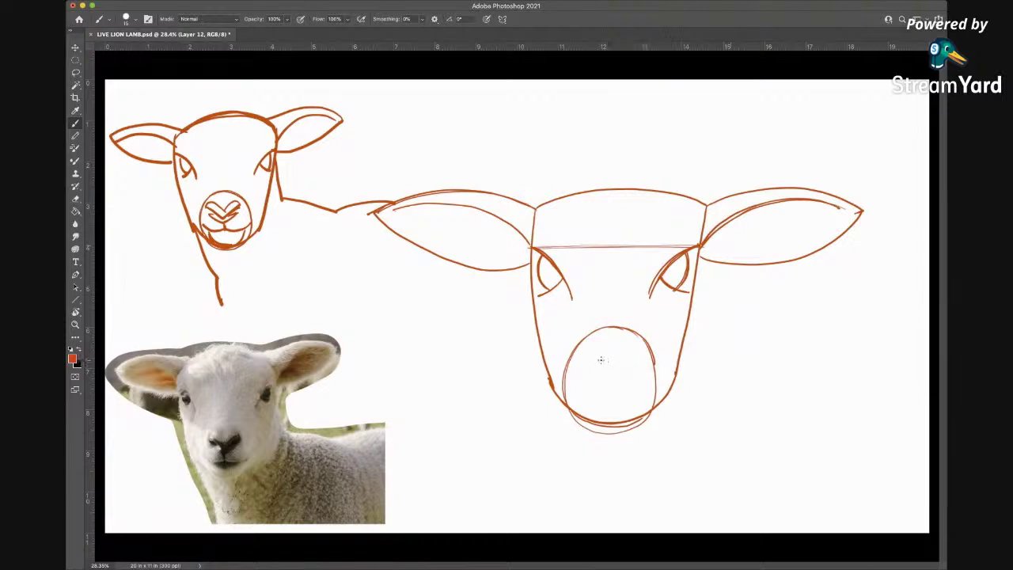
- Draw a centre line down the muzzle and a V-shaped nose
left_click_drag(612, 328, 607, 425)
left_click_drag(614, 328, 608, 430)
left_click_drag(584, 345, 611, 363)
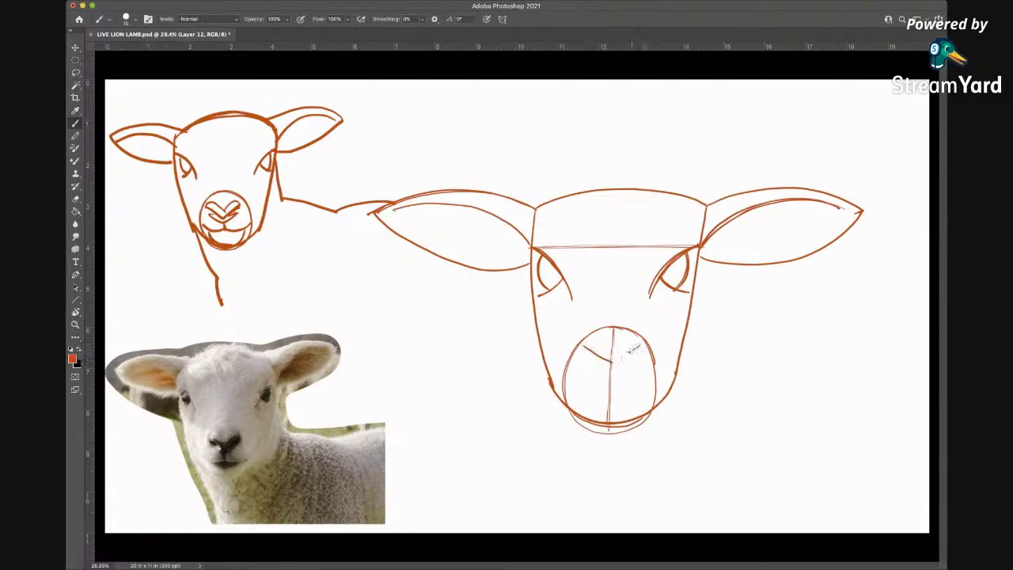
mouse_move(611, 362)
left_mouse_down()
mouse_move(637, 347)
mouse_move(612, 360)
mouse_move(578, 346)
left_mouse_up()
mouse_move(585, 355)
left_mouse_down()
mouse_move(615, 370)
mouse_move(637, 348)
mouse_move(610, 375)
mouse_move(582, 349)
mouse_move(629, 358)
left_mouse_up()
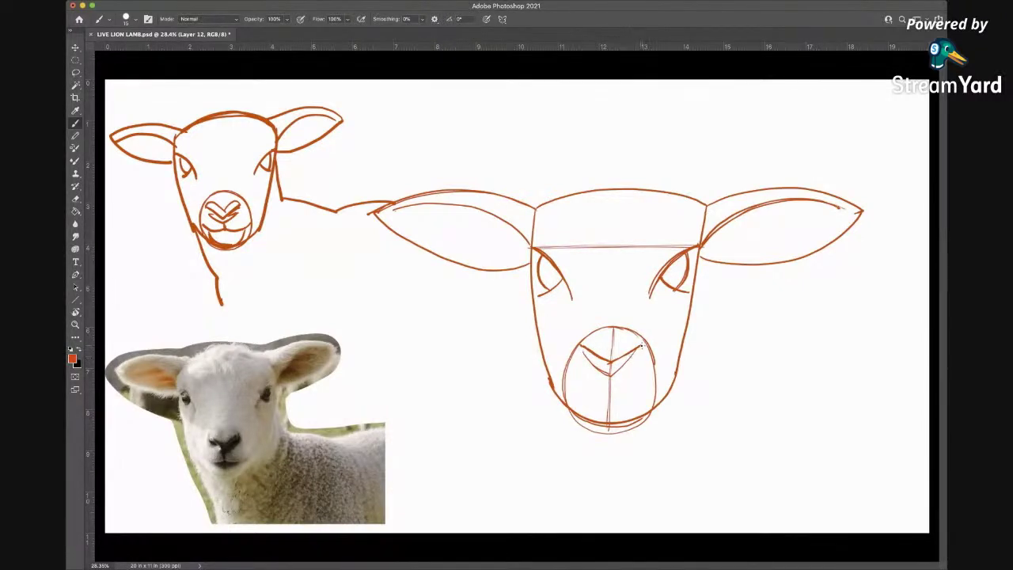
mouse_move(626, 333)
left_mouse_down()
mouse_move(611, 349)
mouse_move(590, 336)
mouse_move(611, 351)
mouse_move(626, 337)
mouse_move(609, 350)
mouse_move(582, 341)
mouse_move(644, 347)
mouse_move(581, 343)
left_mouse_up()
- Add the mouth curves on both sides and a chin line under the muzzle
left_click_drag(611, 362, 608, 383)
left_click_drag(594, 388, 563, 384)
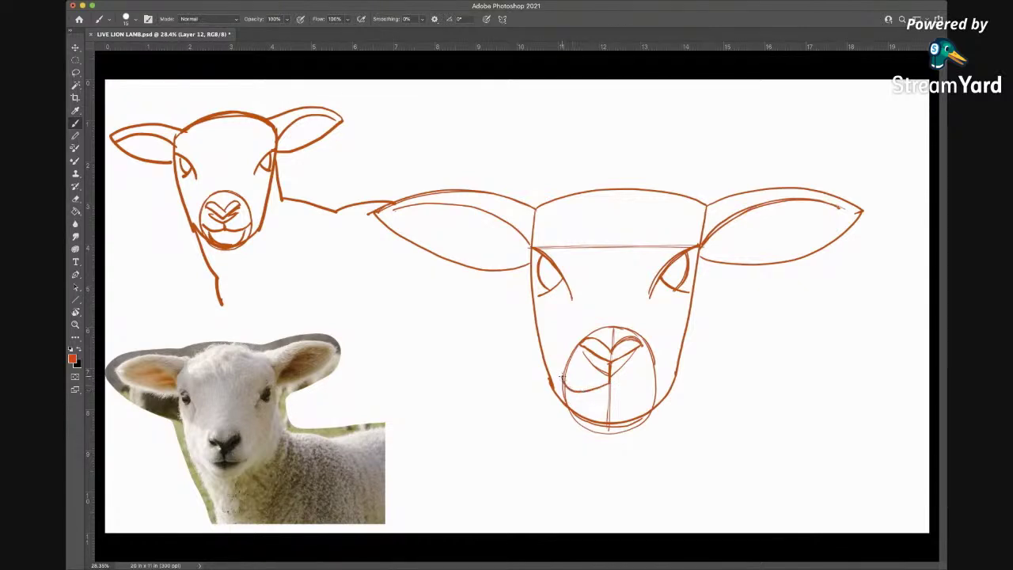
mouse_move(610, 383)
left_mouse_down()
mouse_move(638, 393)
mouse_move(656, 377)
left_mouse_up()
mouse_move(575, 395)
left_mouse_down()
mouse_move(587, 418)
mouse_move(641, 406)
mouse_move(649, 392)
mouse_move(631, 413)
mouse_move(587, 414)
mouse_move(600, 422)
mouse_move(641, 409)
mouse_move(654, 389)
left_mouse_up()
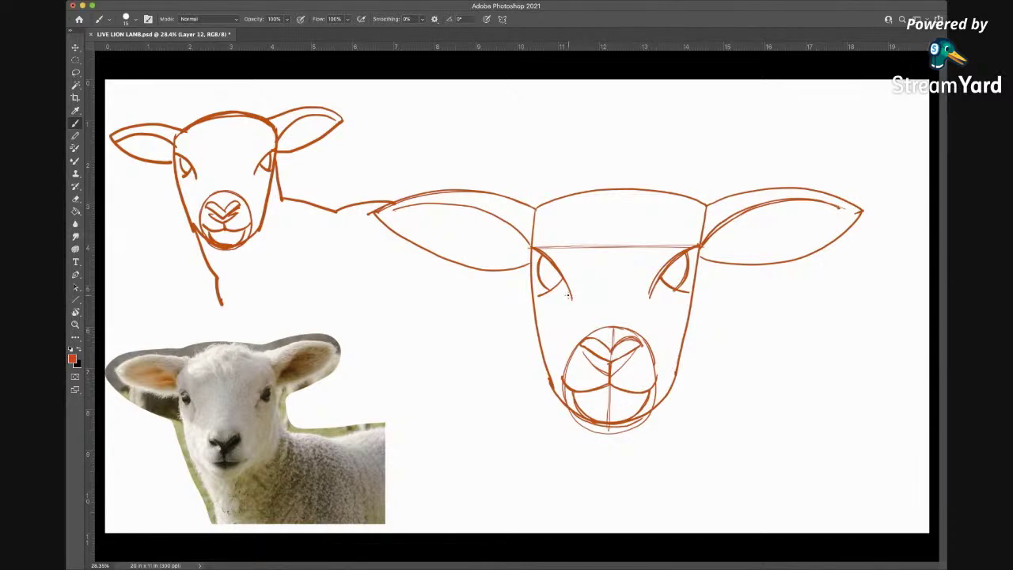
- Touch up the left eye corner and redraw the top of the head joining the ears
left_click_drag(567, 295, 565, 275)
left_click_drag(528, 235, 540, 206)
mouse_move(707, 215)
left_mouse_down()
mouse_move(691, 196)
mouse_move(701, 214)
mouse_move(674, 192)
mouse_move(636, 187)
left_mouse_up()
mouse_move(554, 201)
left_mouse_down()
mouse_move(614, 185)
mouse_move(682, 193)
mouse_move(707, 211)
left_mouse_up()
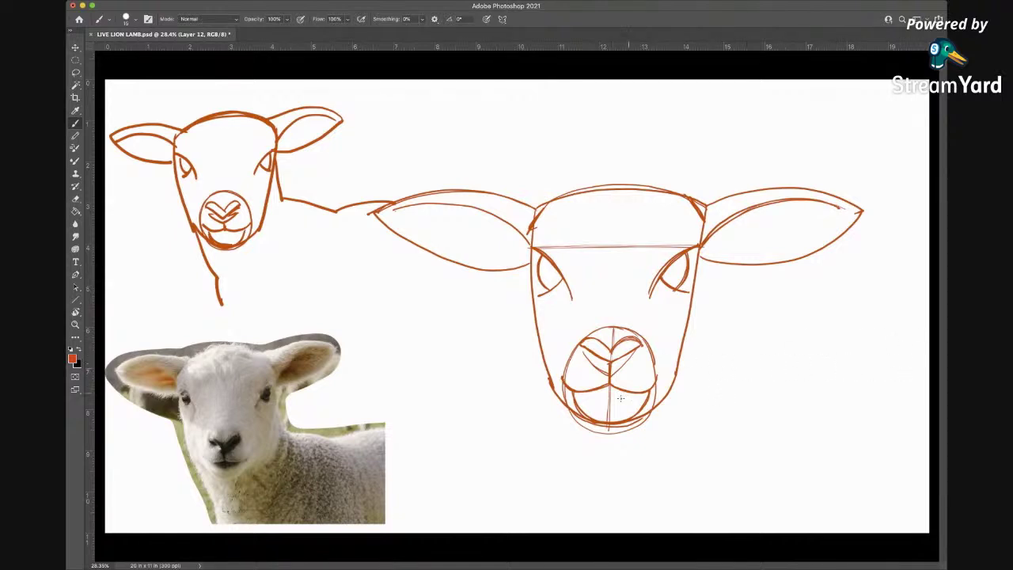
- Draw the left neck line and right shoulder line, then fade the large sketch to a faint guide
left_click_drag(556, 394, 584, 497)
mouse_move(691, 292)
left_mouse_down()
mouse_move(712, 358)
mouse_move(834, 371)
left_mouse_up()
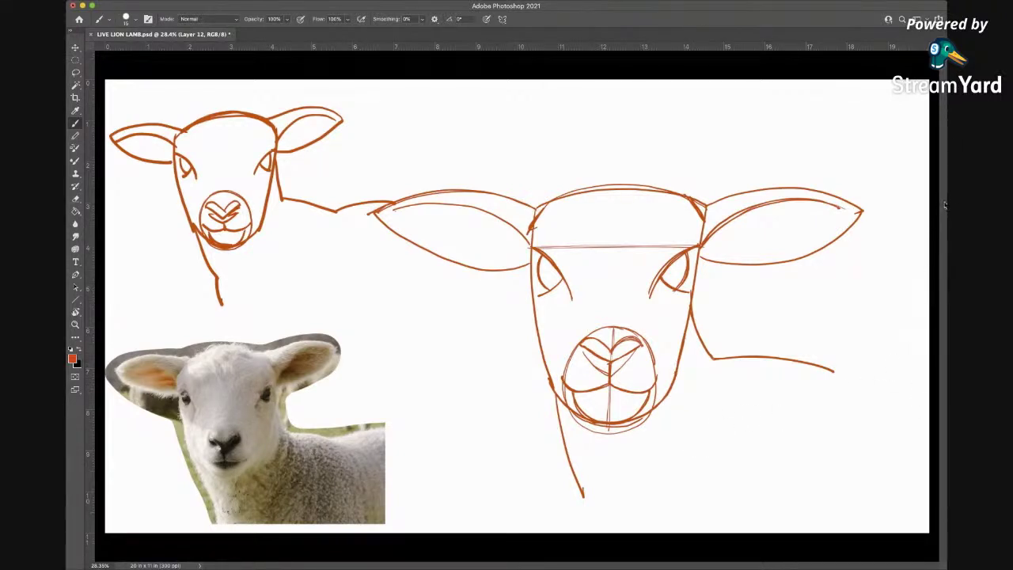
key("4")
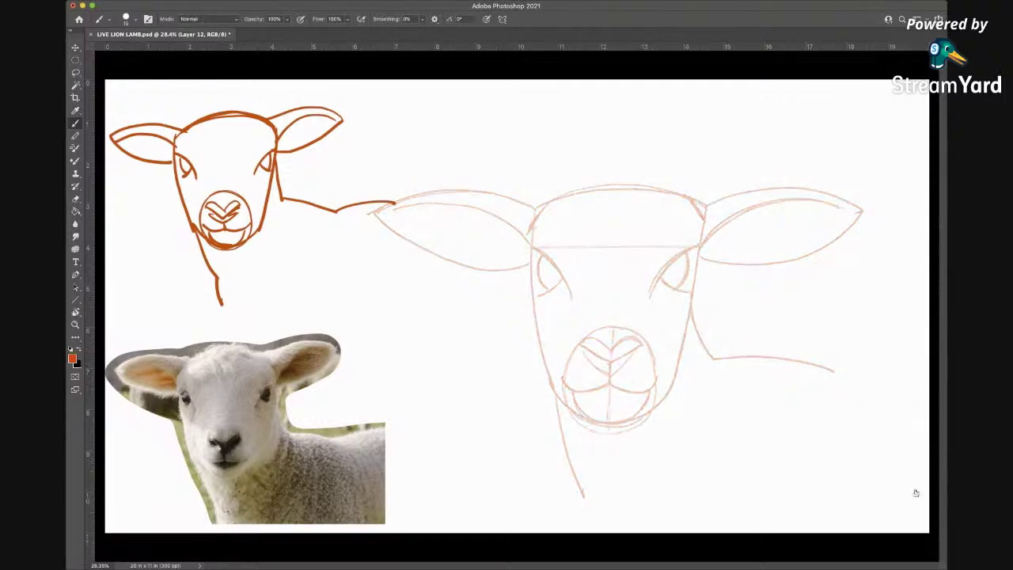
- With a larger black brush, ink both eyes' lids, pupils and a solid left iris
left_click(78, 349)
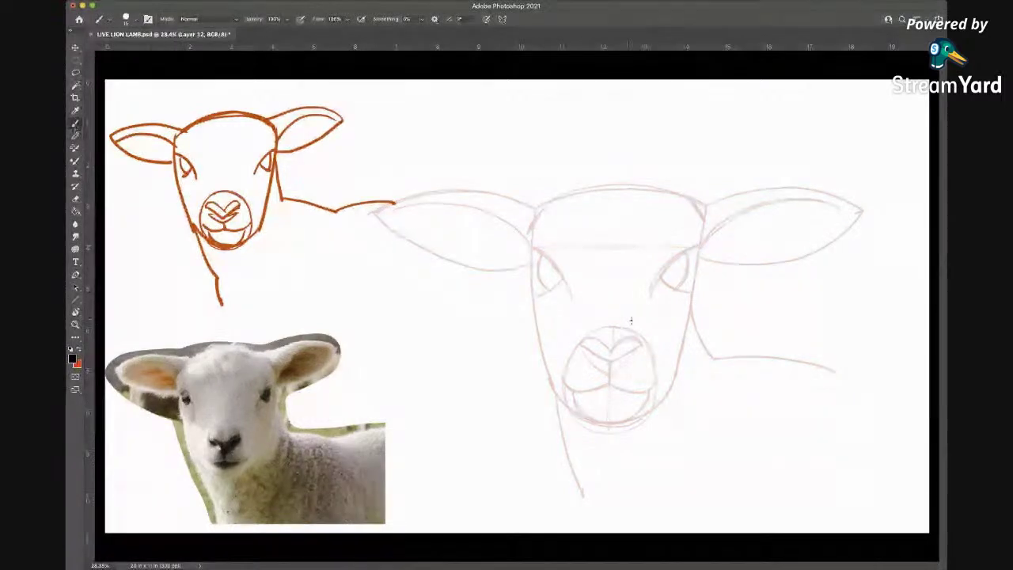
key("bracketright")
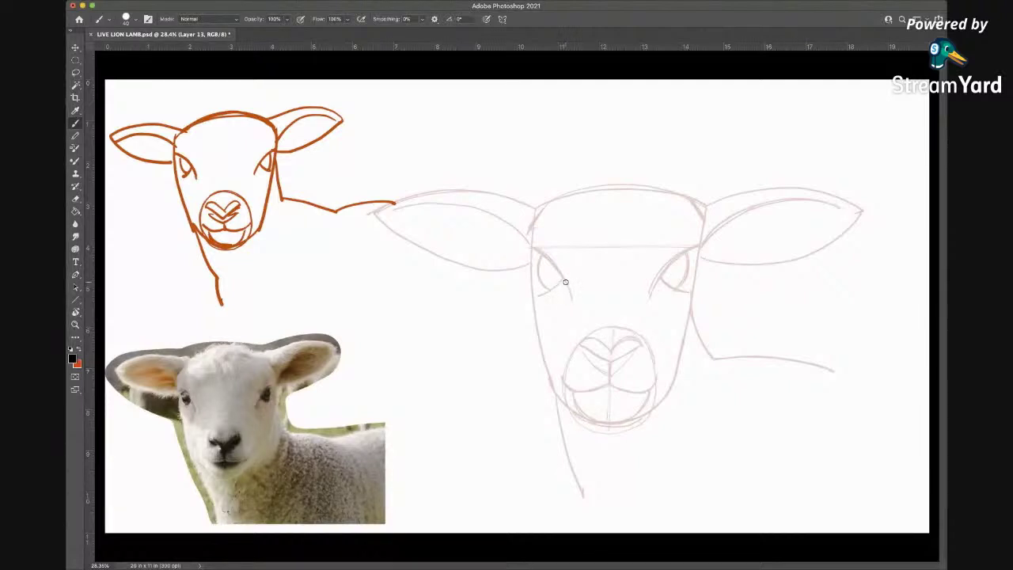
left_click_drag(563, 279, 530, 246)
mouse_move(541, 294)
left_mouse_down()
mouse_move(564, 278)
mouse_move(539, 275)
mouse_move(542, 255)
left_mouse_up()
left_click_drag(657, 283, 696, 247)
mouse_move(685, 292)
left_mouse_down()
mouse_move(658, 280)
mouse_move(681, 281)
mouse_move(689, 252)
left_mouse_up()
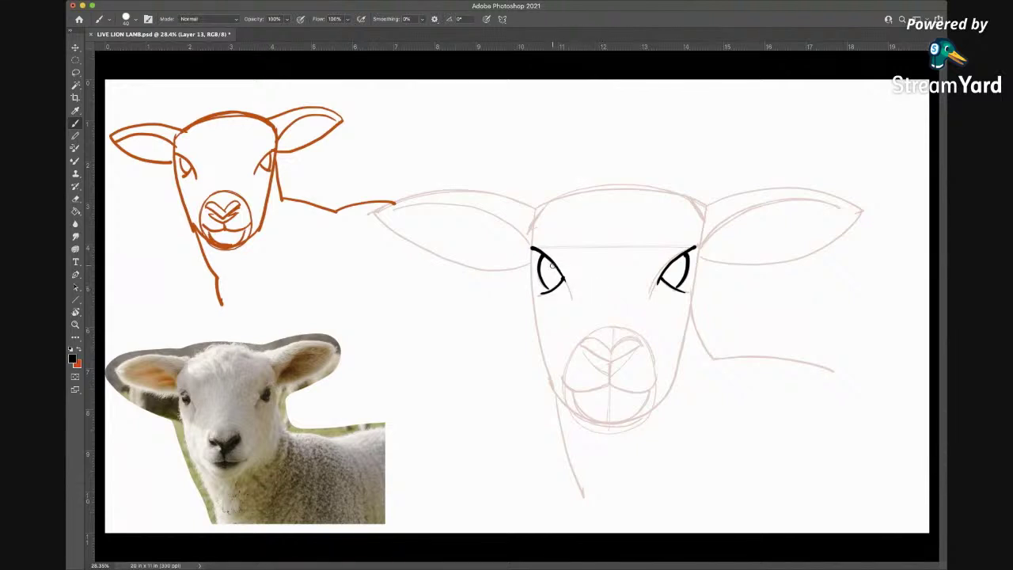
mouse_move(551, 265)
left_mouse_down()
mouse_move(552, 274)
mouse_move(554, 267)
left_mouse_up()
mouse_move(676, 263)
left_mouse_down()
mouse_move(664, 282)
mouse_move(679, 288)
mouse_move(685, 262)
mouse_move(670, 273)
mouse_move(678, 279)
left_mouse_up()
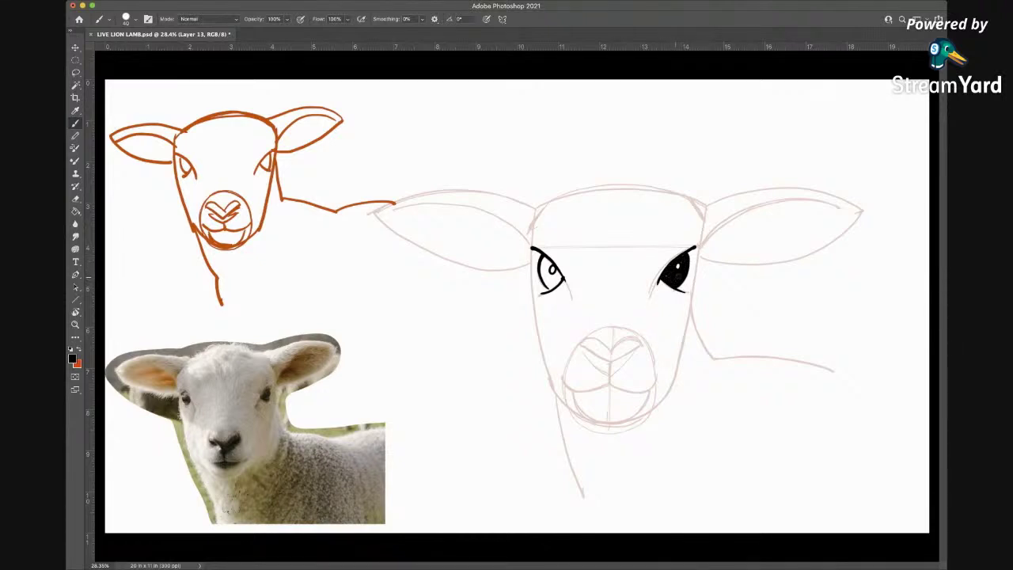
mouse_move(553, 262)
left_mouse_down()
mouse_move(546, 276)
mouse_move(558, 271)
mouse_move(560, 280)
mouse_move(549, 288)
mouse_move(545, 255)
left_mouse_up()
- Ink the lamb's head outline, top, right face side and lower left chin line
mouse_move(530, 258)
left_mouse_down()
mouse_move(528, 230)
mouse_move(560, 197)
left_mouse_up()
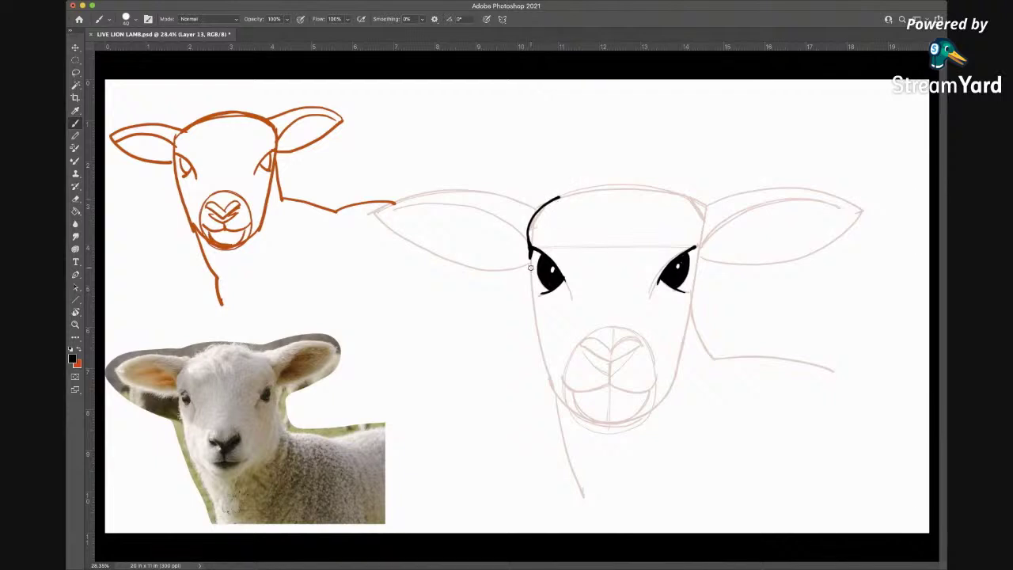
mouse_move(529, 255)
left_mouse_down()
mouse_move(528, 298)
mouse_move(561, 404)
left_mouse_up()
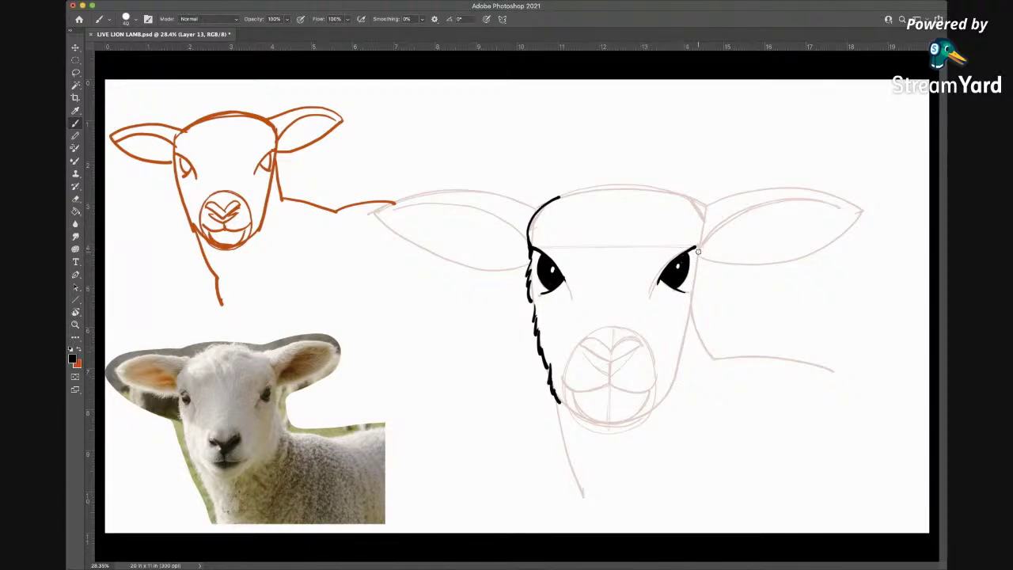
mouse_move(697, 252)
left_mouse_down()
mouse_move(703, 216)
mouse_move(672, 188)
mouse_move(563, 194)
left_mouse_up()
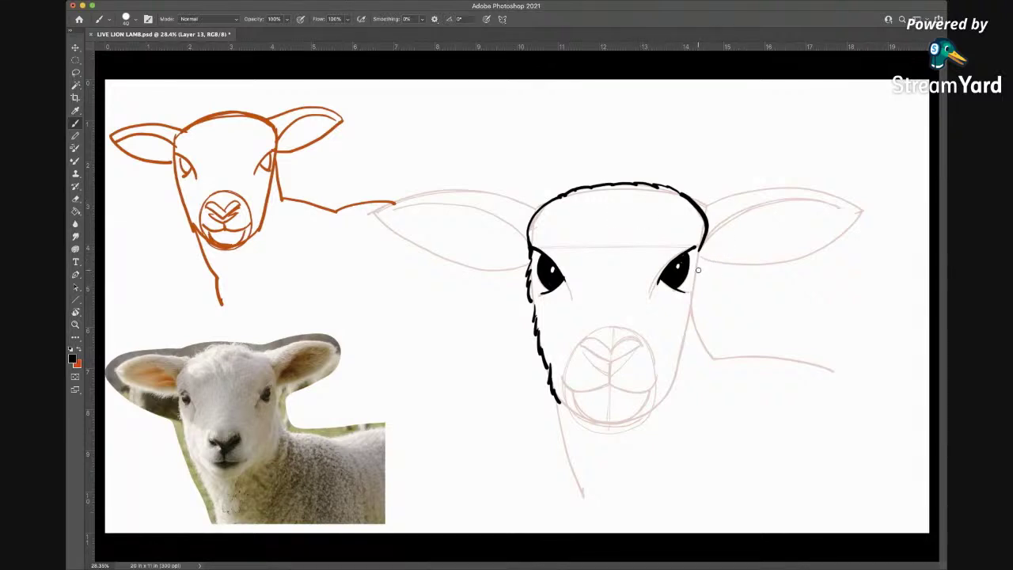
mouse_move(701, 250)
left_mouse_down()
mouse_move(677, 363)
mouse_move(650, 413)
left_mouse_up()
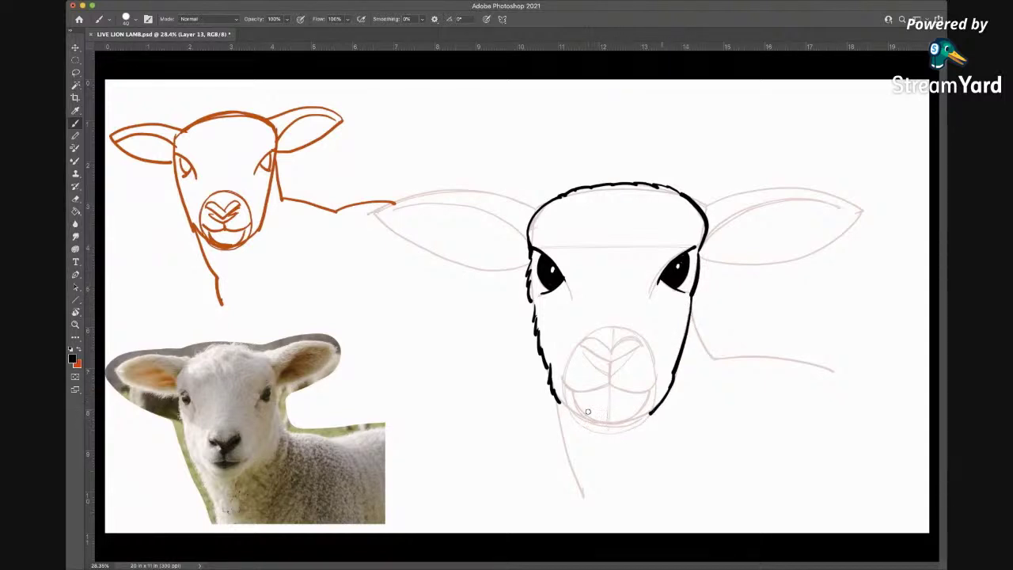
mouse_move(565, 399)
left_mouse_down()
mouse_move(607, 424)
mouse_move(650, 411)
mouse_move(616, 428)
left_mouse_up()
- Ink the mouth, chin and jaw lines, and the V-shaped nose with its centre line
mouse_move(611, 382)
left_mouse_down()
mouse_move(585, 393)
mouse_move(562, 379)
left_mouse_up()
mouse_move(609, 382)
left_mouse_down()
mouse_move(626, 390)
mouse_move(657, 378)
left_mouse_up()
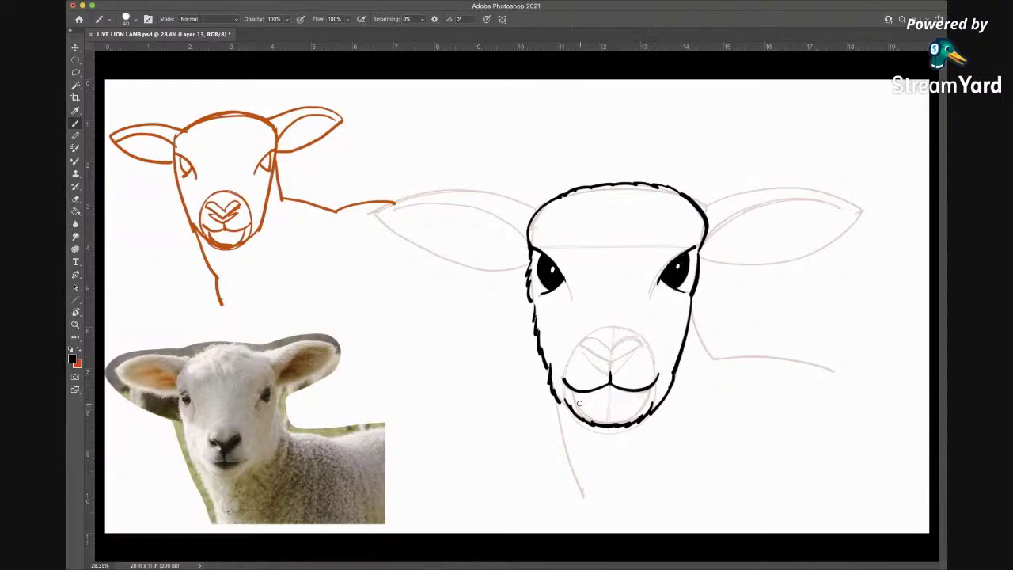
left_click_drag(573, 392, 586, 413)
mouse_move(649, 385)
left_mouse_down()
mouse_move(643, 408)
mouse_move(611, 424)
mouse_move(588, 417)
mouse_move(571, 390)
left_mouse_up()
mouse_move(642, 344)
left_mouse_down()
mouse_move(612, 362)
mouse_move(589, 350)
mouse_move(610, 362)
left_mouse_up()
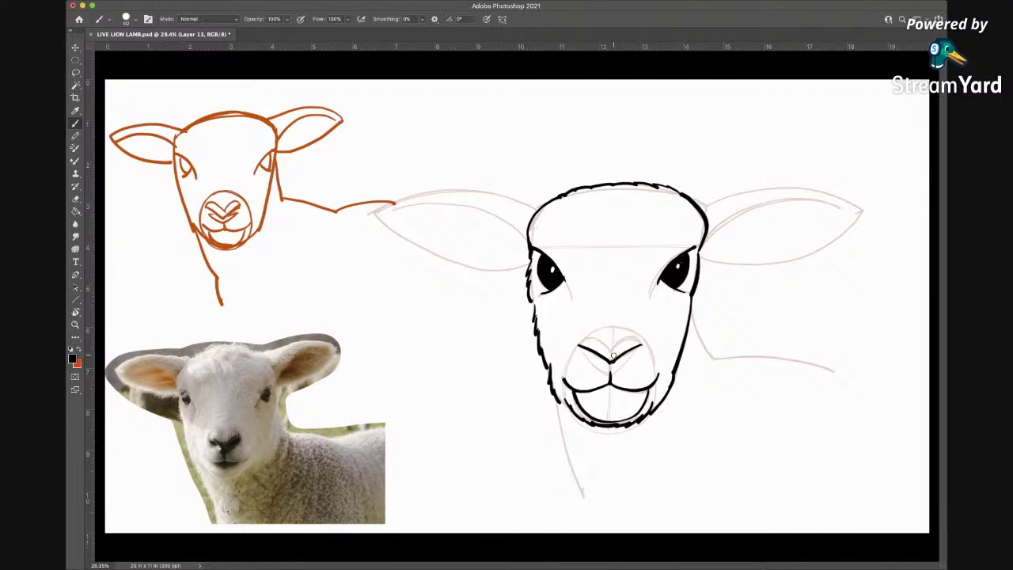
left_click_drag(611, 351, 610, 366)
mouse_move(642, 342)
left_mouse_down()
mouse_move(580, 341)
mouse_move(616, 362)
mouse_move(603, 360)
left_mouse_up()
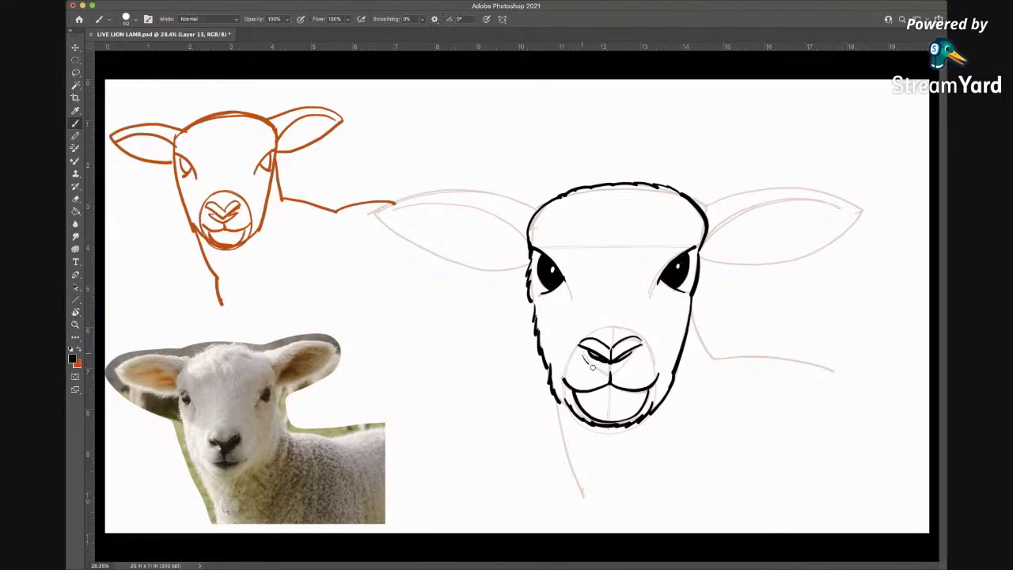
left_click_drag(580, 349, 612, 371)
- Ink the outlines of both the left and right ears in black
mouse_move(703, 235)
left_mouse_down()
mouse_move(755, 208)
mouse_move(832, 204)
left_mouse_up()
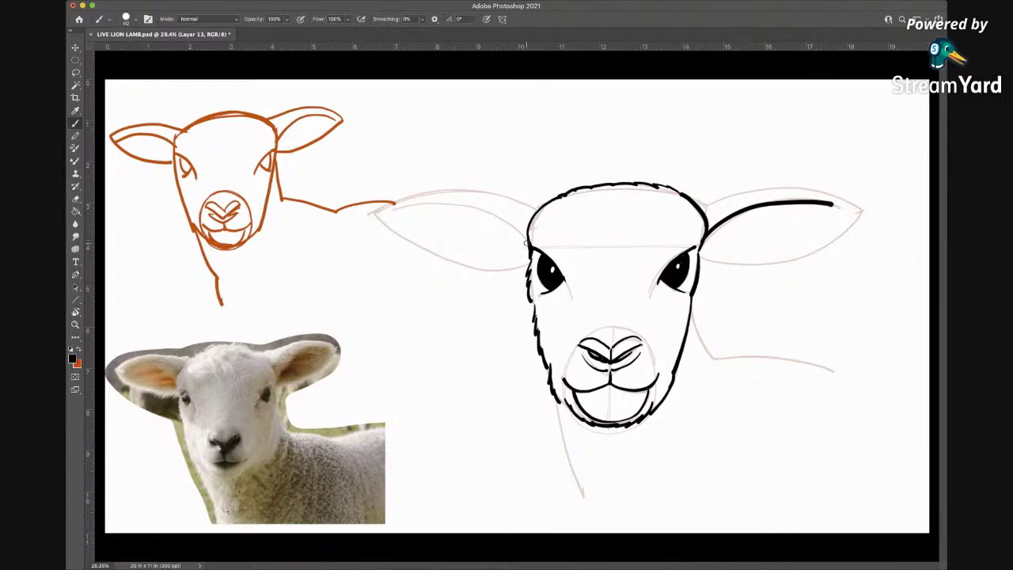
mouse_move(525, 239)
left_mouse_down()
mouse_move(471, 207)
mouse_move(395, 206)
left_mouse_up()
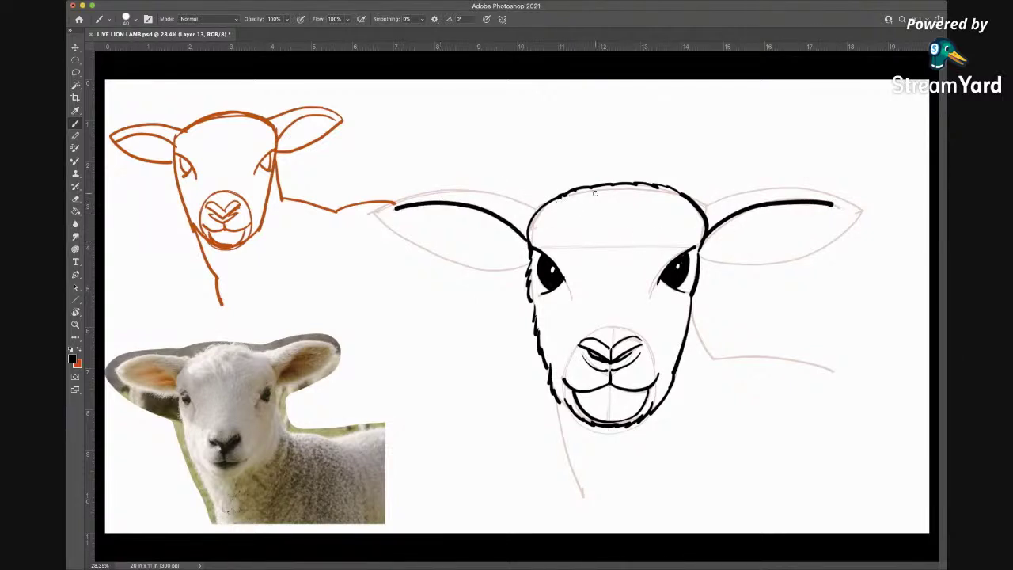
mouse_move(537, 212)
left_mouse_down()
mouse_move(508, 193)
mouse_move(414, 188)
mouse_move(377, 214)
mouse_move(456, 264)
mouse_move(530, 274)
left_mouse_up()
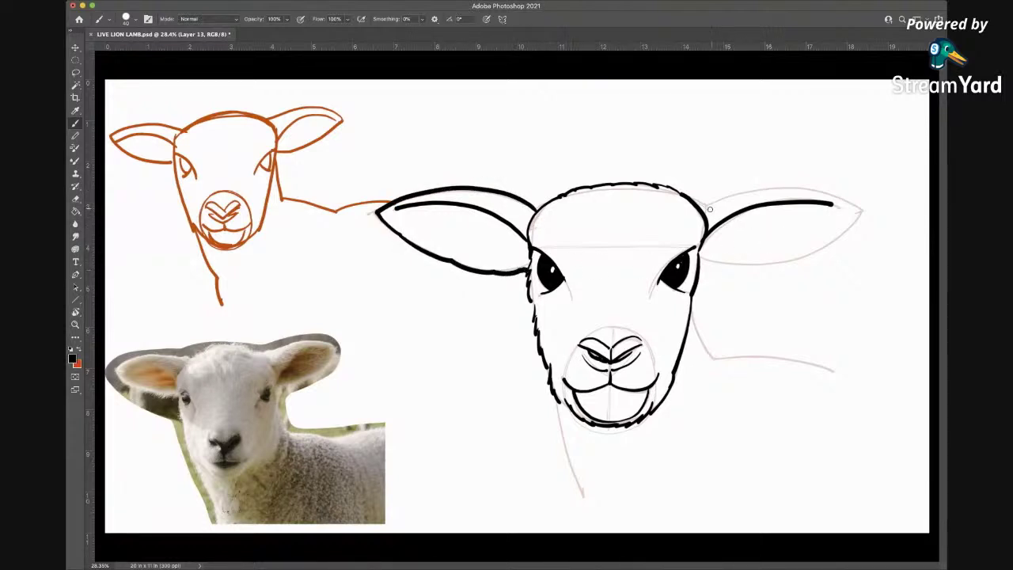
mouse_move(710, 209)
left_mouse_down()
mouse_move(741, 189)
mouse_move(793, 183)
mouse_move(860, 206)
mouse_move(816, 247)
mouse_move(772, 262)
mouse_move(702, 262)
left_mouse_up()
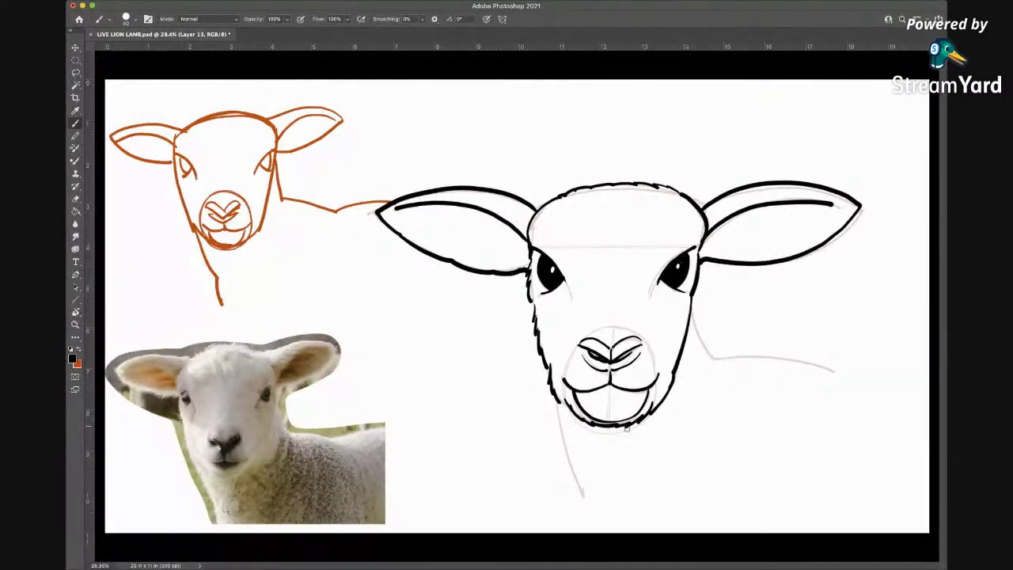
- Ink the woolly neck and back lines, retrace the head top, and add fine eye and nose strokes
left_click_drag(558, 402, 592, 524)
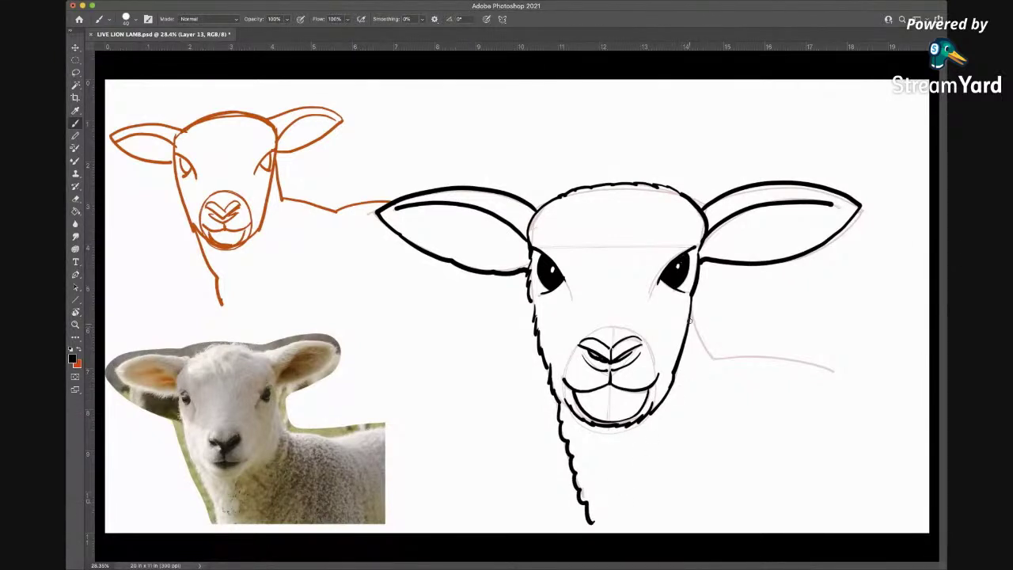
mouse_move(690, 320)
left_mouse_down()
mouse_move(724, 364)
mouse_move(714, 363)
mouse_move(854, 375)
left_mouse_up()
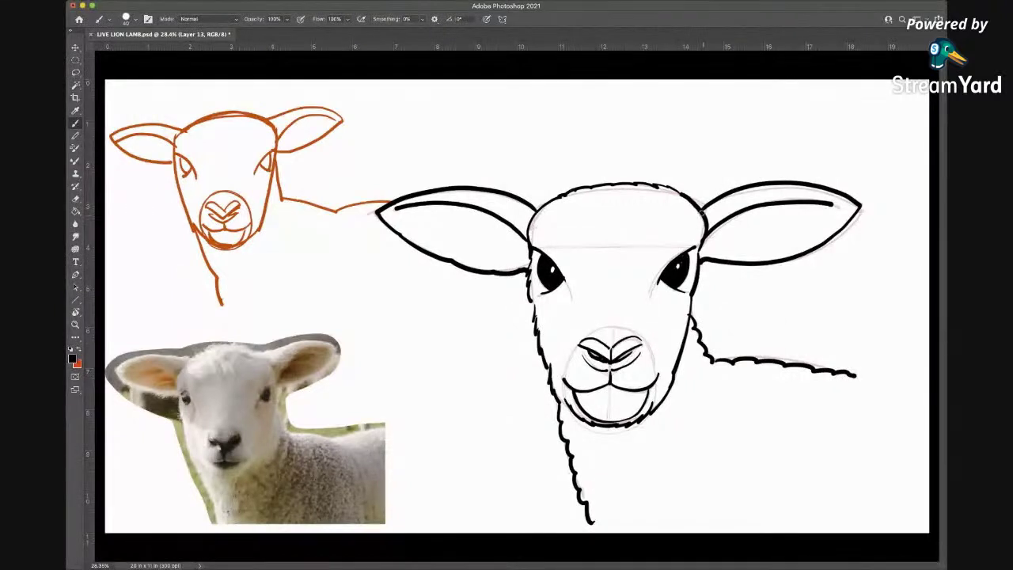
left_click_drag(702, 212, 656, 183)
left_click_drag(567, 277, 567, 326)
left_click_drag(657, 277, 660, 316)
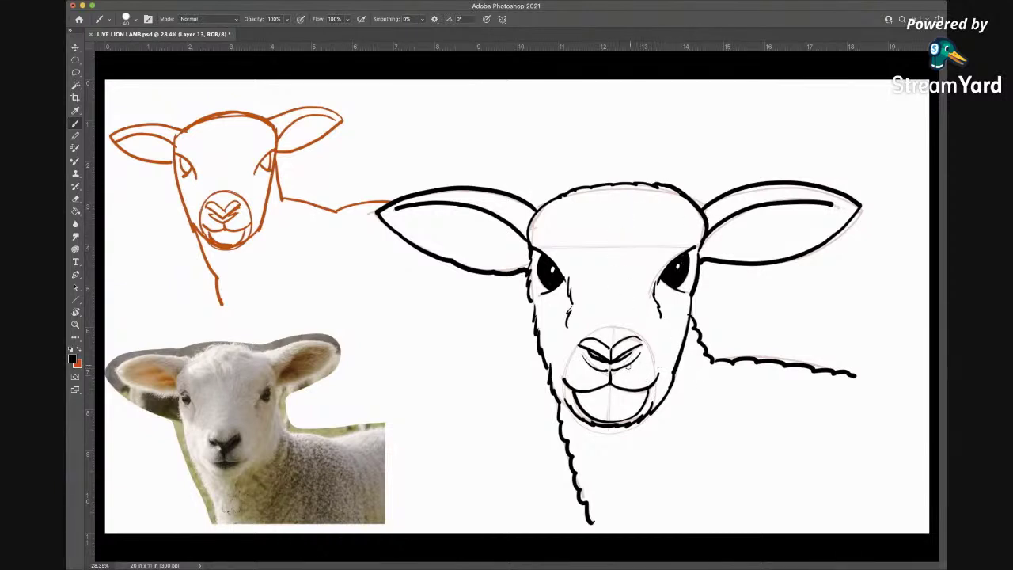
left_click_drag(605, 372, 583, 360)
- Hide the faint guide and scale the lamb inks layer down toward the bottom right
key("super+comma")
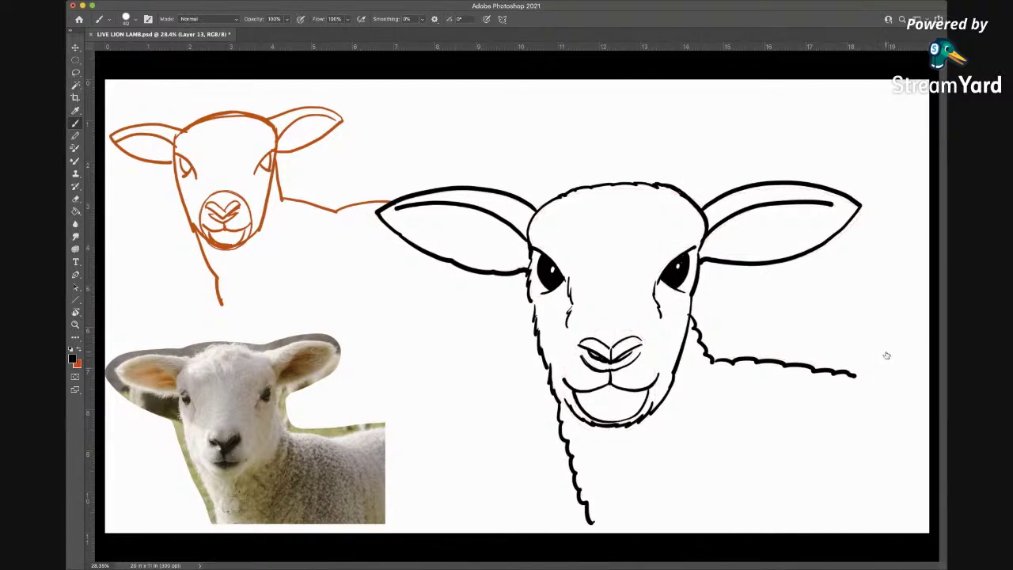
key("v")
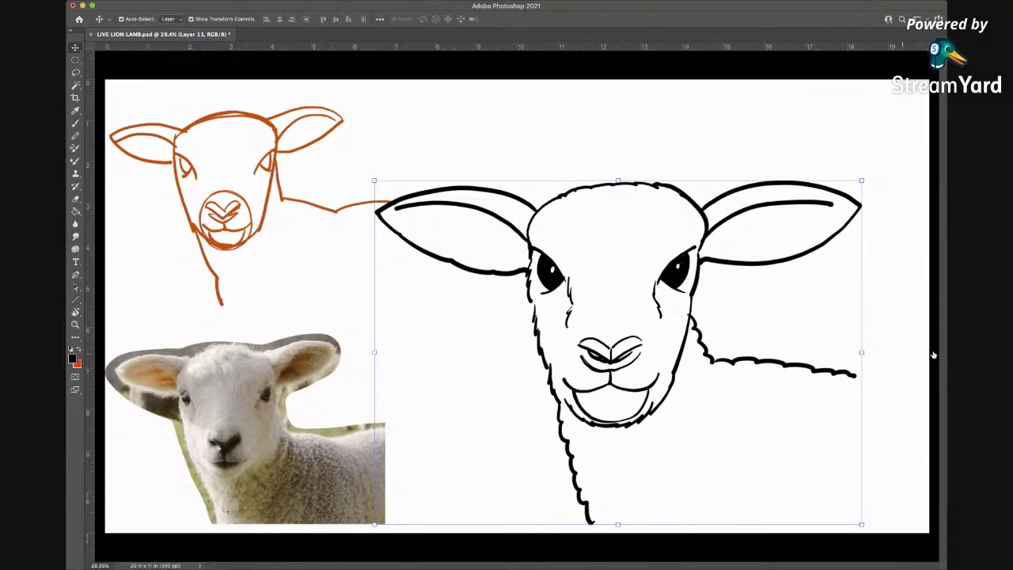
key("alt+bracketleft")
left_click_drag(372, 181, 511, 331)
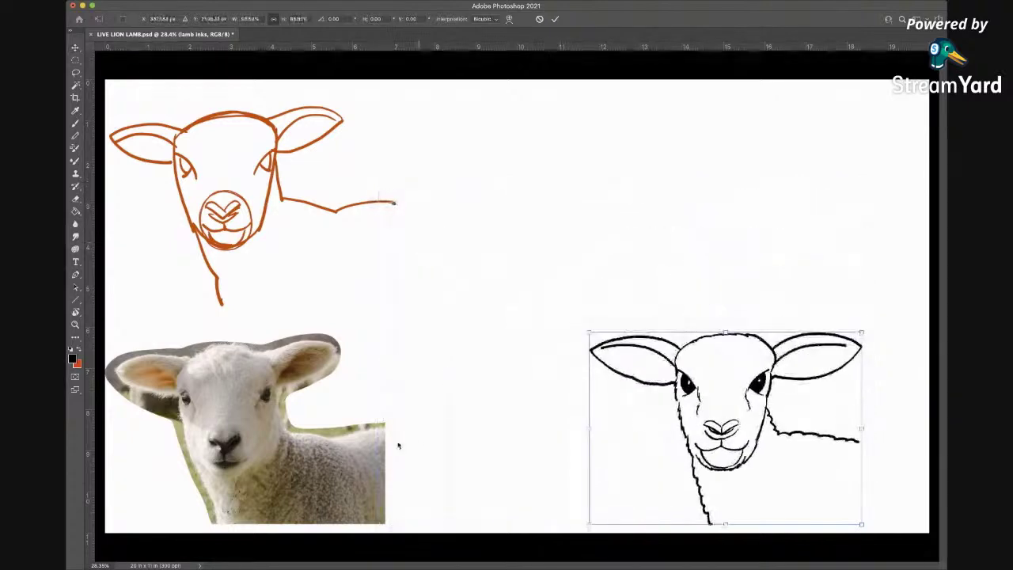
key("Return")
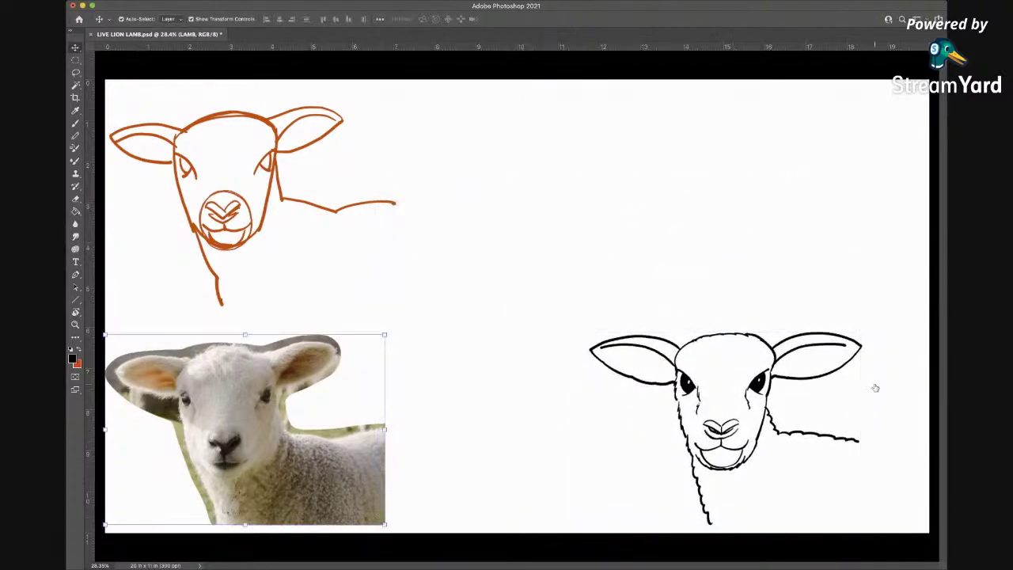
- Hide the lamb photo and orange sketch layers and show the lion line drawing
key("BackSpace")
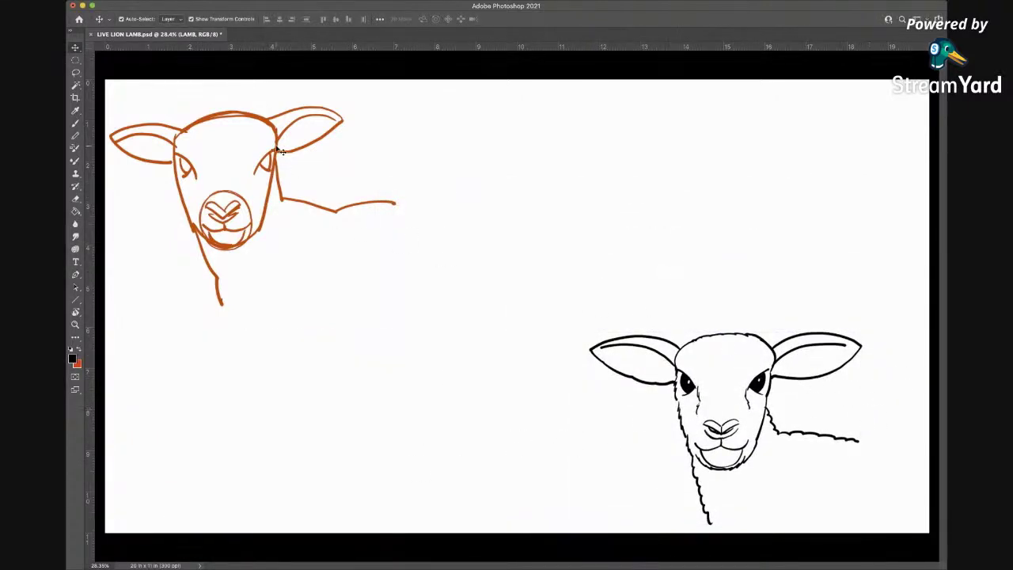
left_click_drag(303, 173, 306, 177)
key("BackSpace")
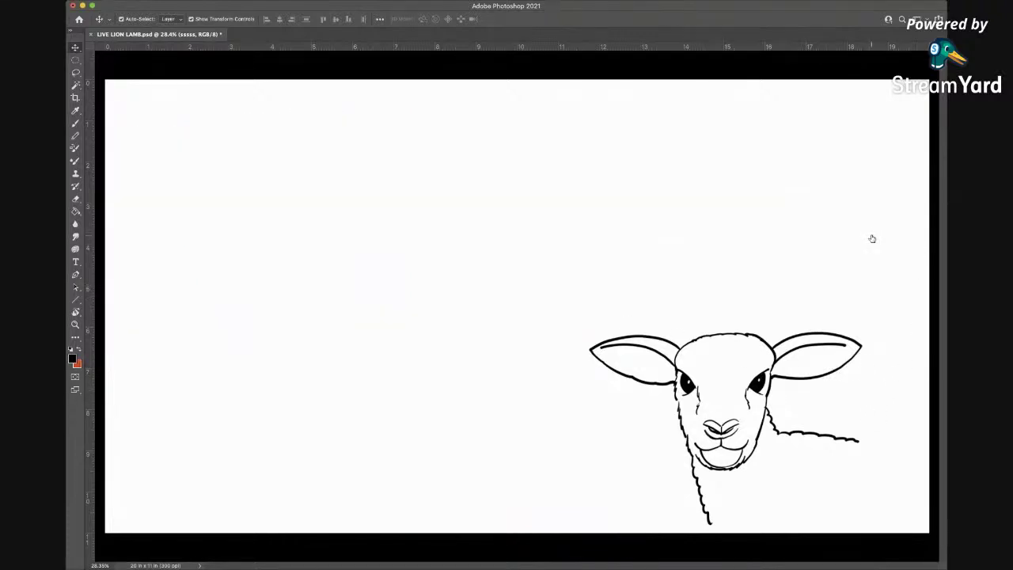
key("ctrl+z")
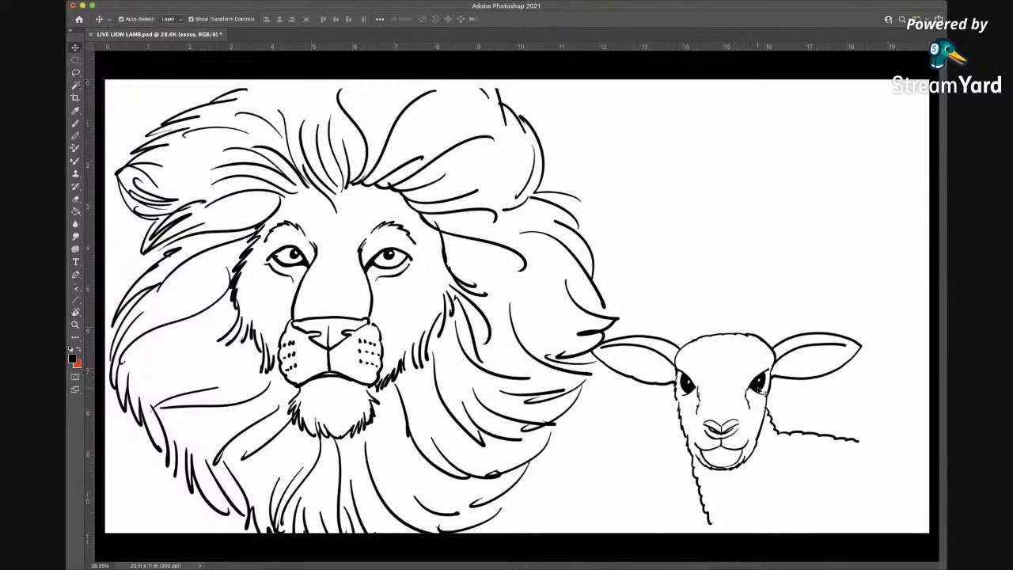
- Move the lamb left onto the lion's mane and lasso the area it covers
left_click_drag(764, 395, 614, 403)
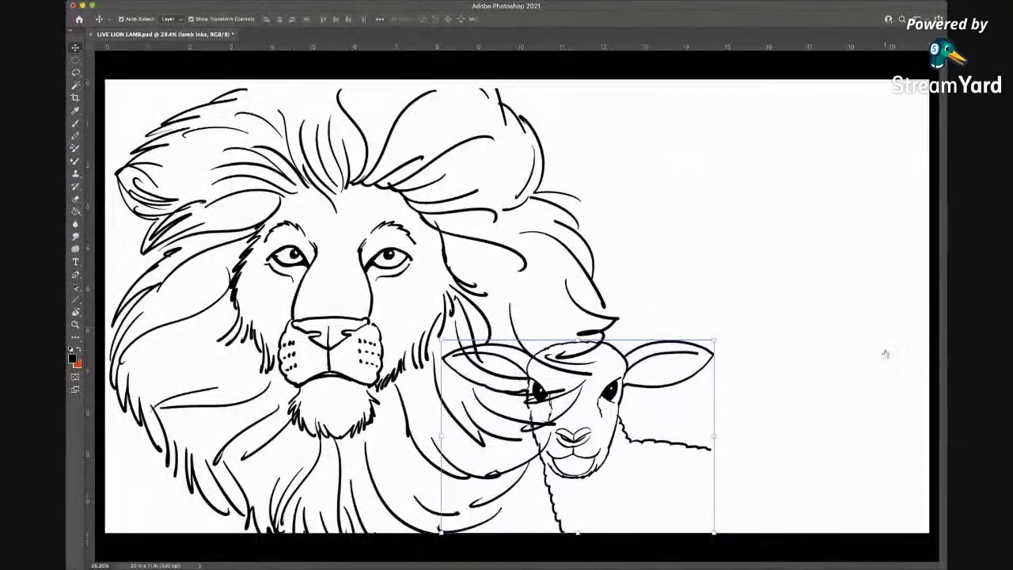
key("l")
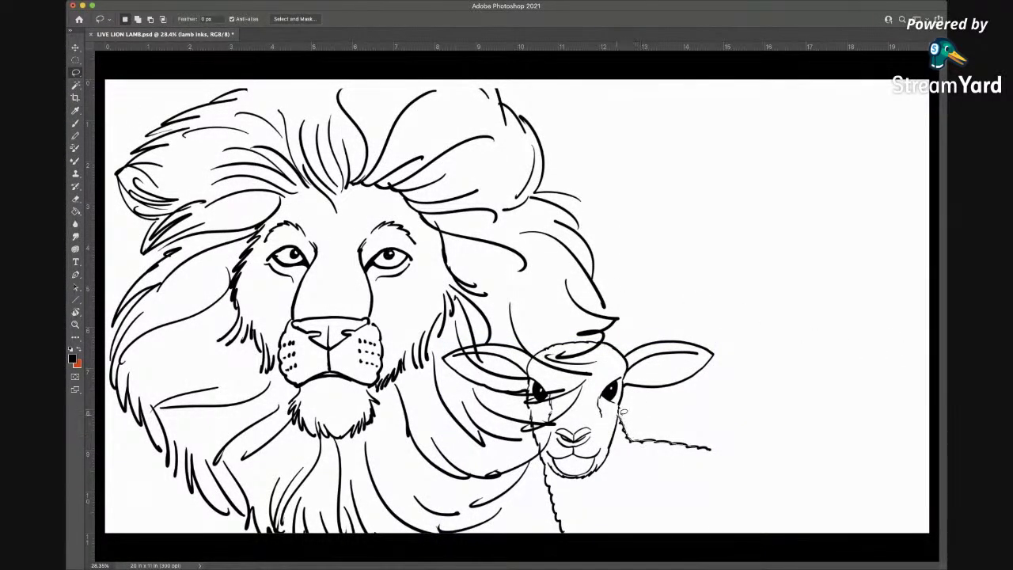
mouse_move(630, 390)
left_mouse_down()
mouse_move(657, 390)
mouse_move(665, 366)
mouse_move(600, 346)
mouse_move(448, 360)
mouse_move(530, 413)
mouse_move(548, 475)
mouse_move(598, 517)
mouse_move(649, 463)
mouse_move(682, 448)
left_mouse_up()
- Fill the lasso selection with white on the layer behind the lamb, deselect, and save
left_click(79, 351)
left_click(75, 210)
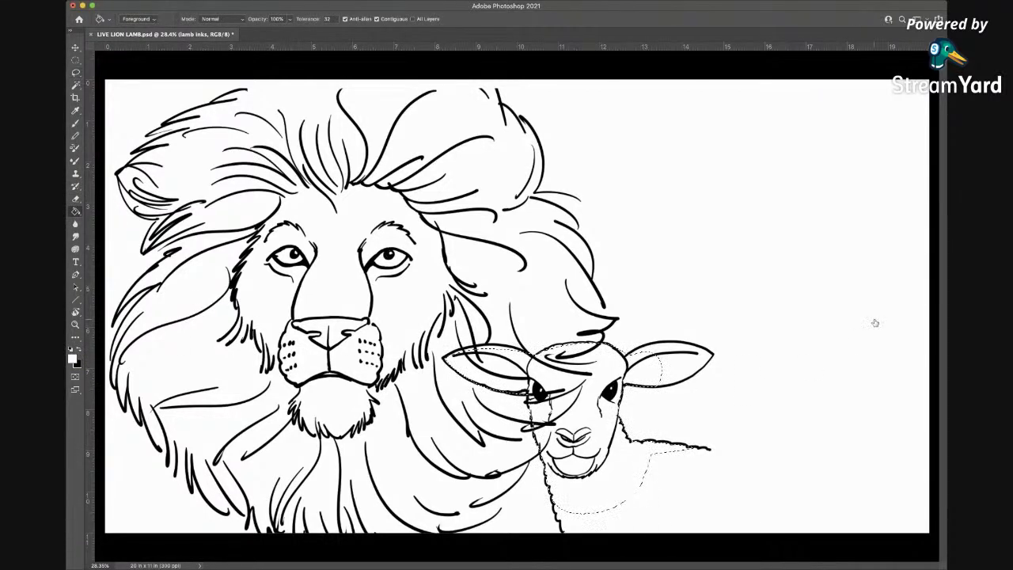
key("super+shift+alt+n")
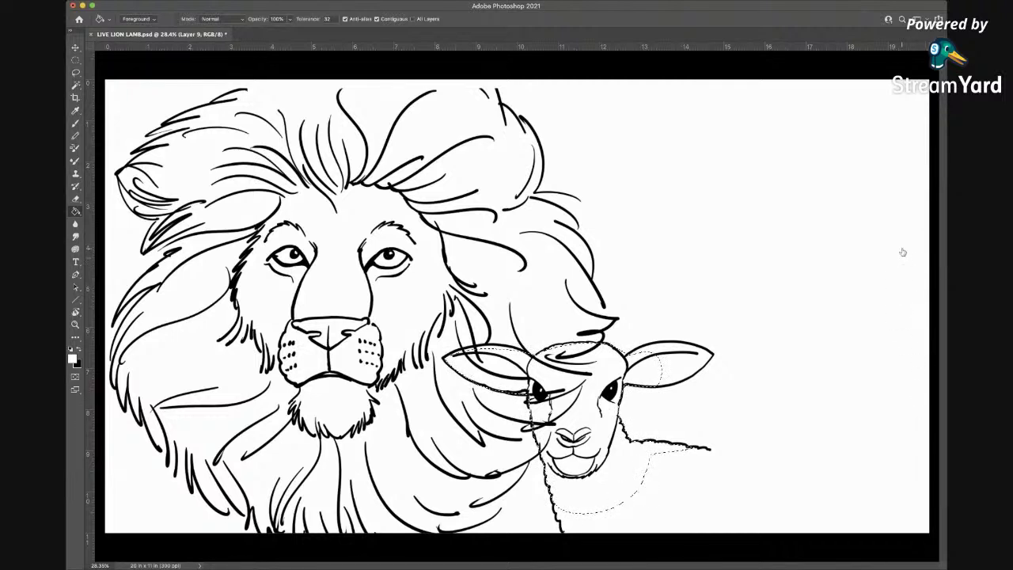
key("alt+[")
key("super+shift+alt+n")
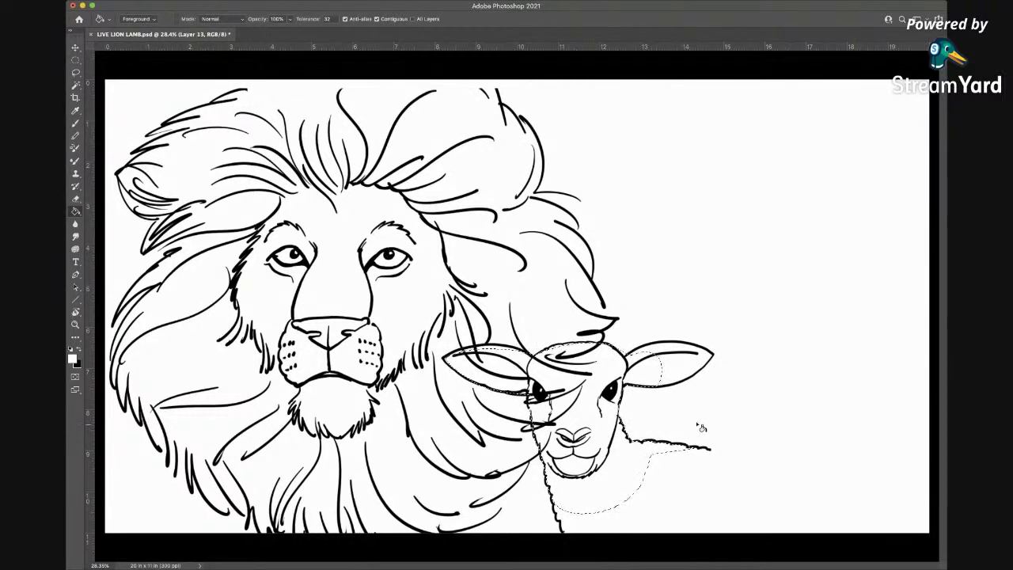
left_click(669, 414)
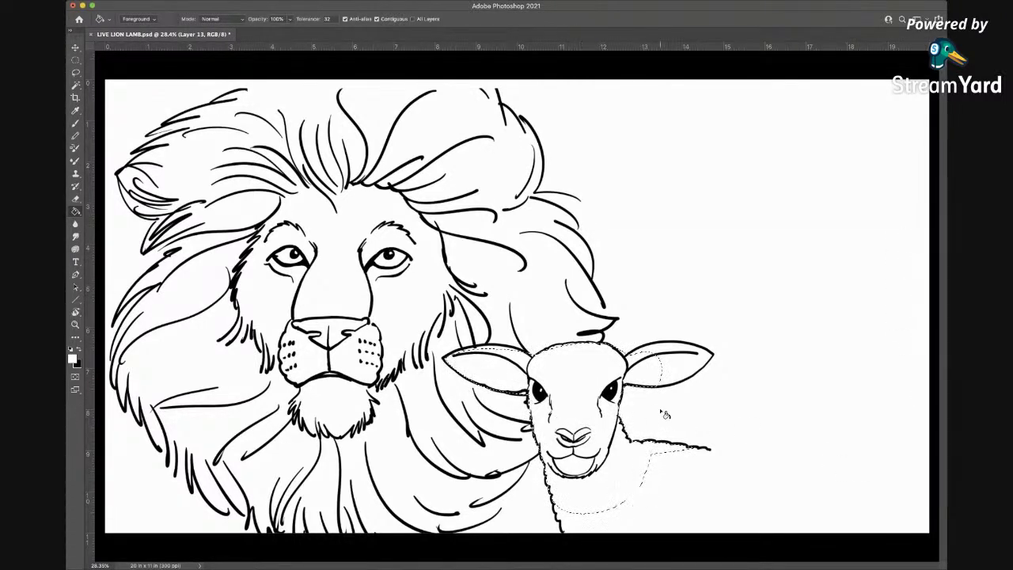
key("super+d")
key("v")
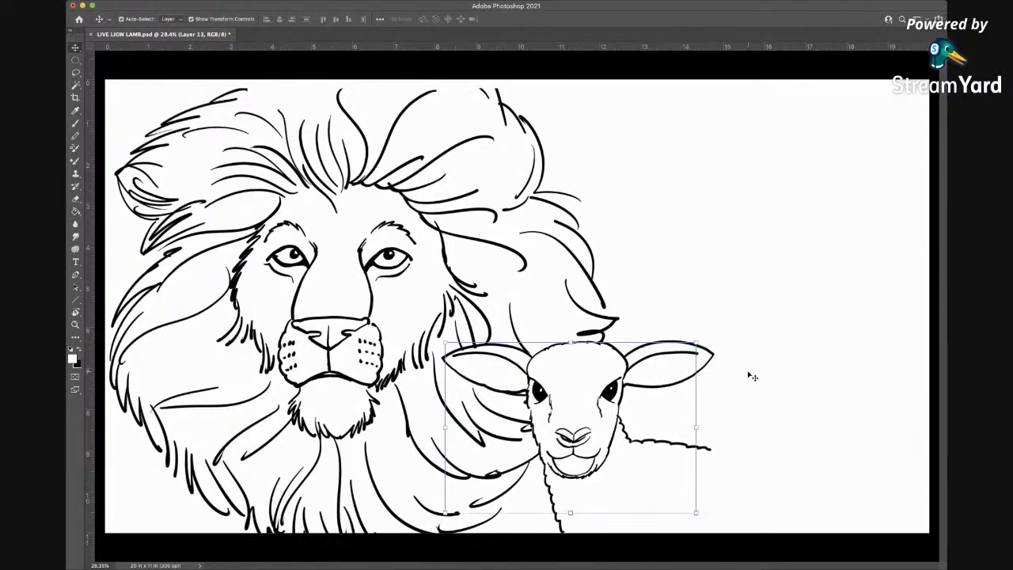
key("super+s")
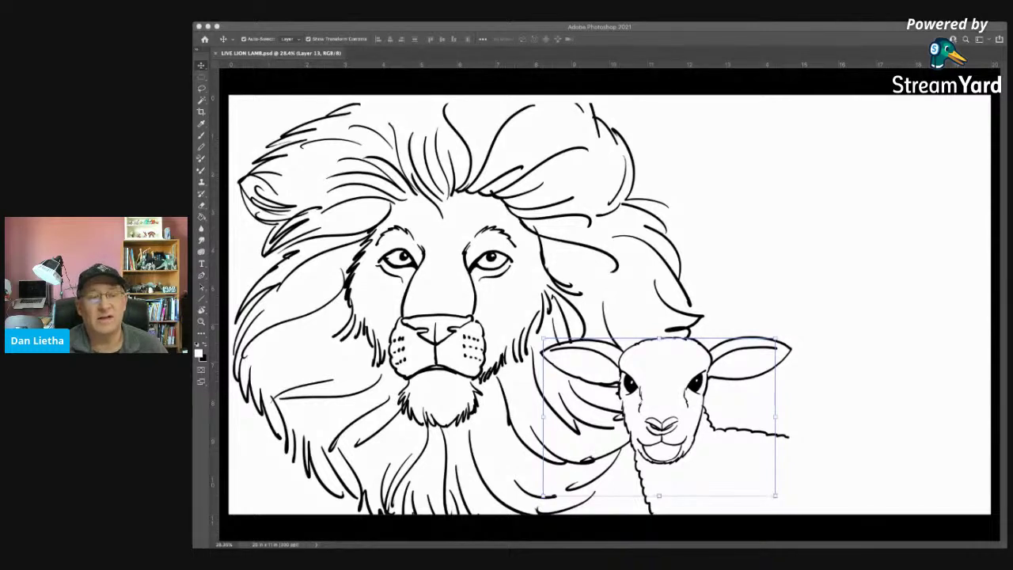
left_click(456, 35)
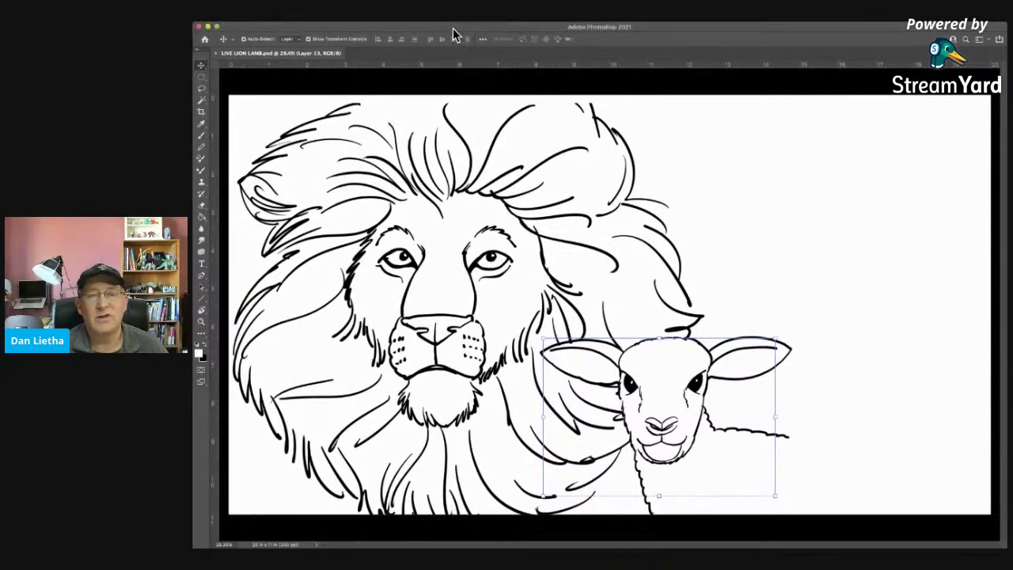